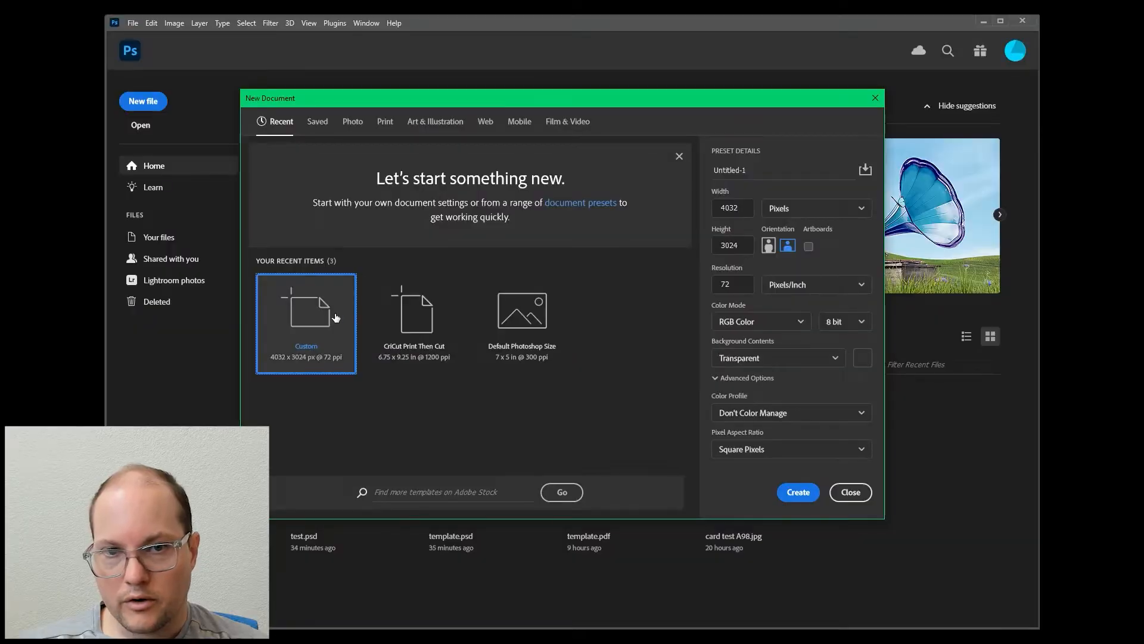
- Set the new document's size to 6.75 by 9.25 inches with a resolution of 1200 pixels per inch
{"action": "left_click", "coordinate": [784, 212]}
{"action": "left_click", "coordinate": [781, 248]}
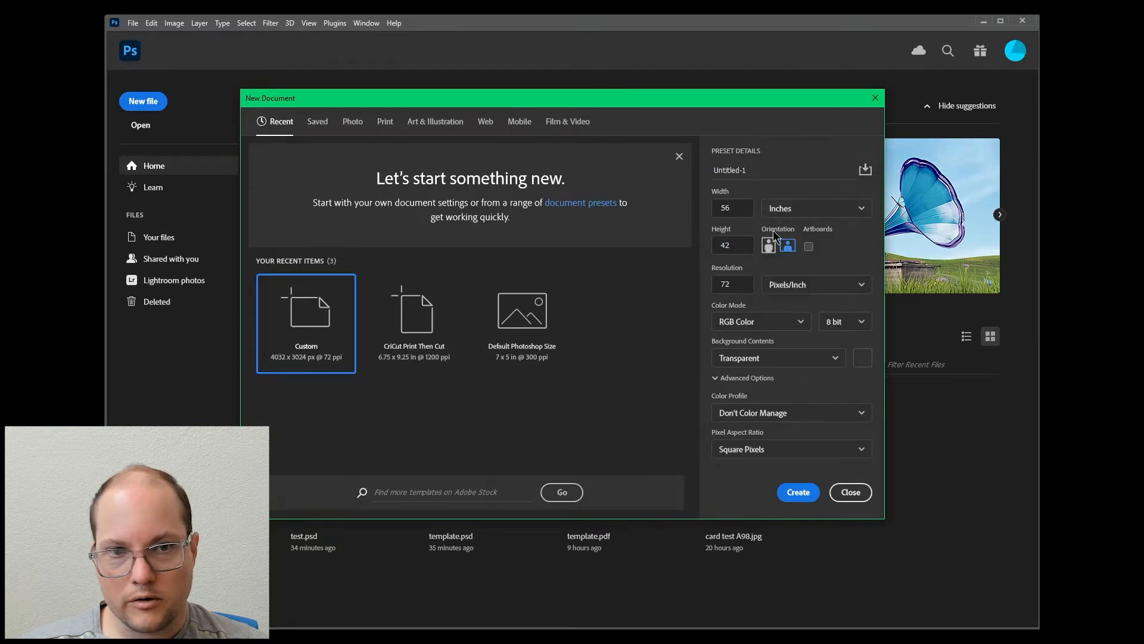
{"action": "left_click", "coordinate": [739, 207]}
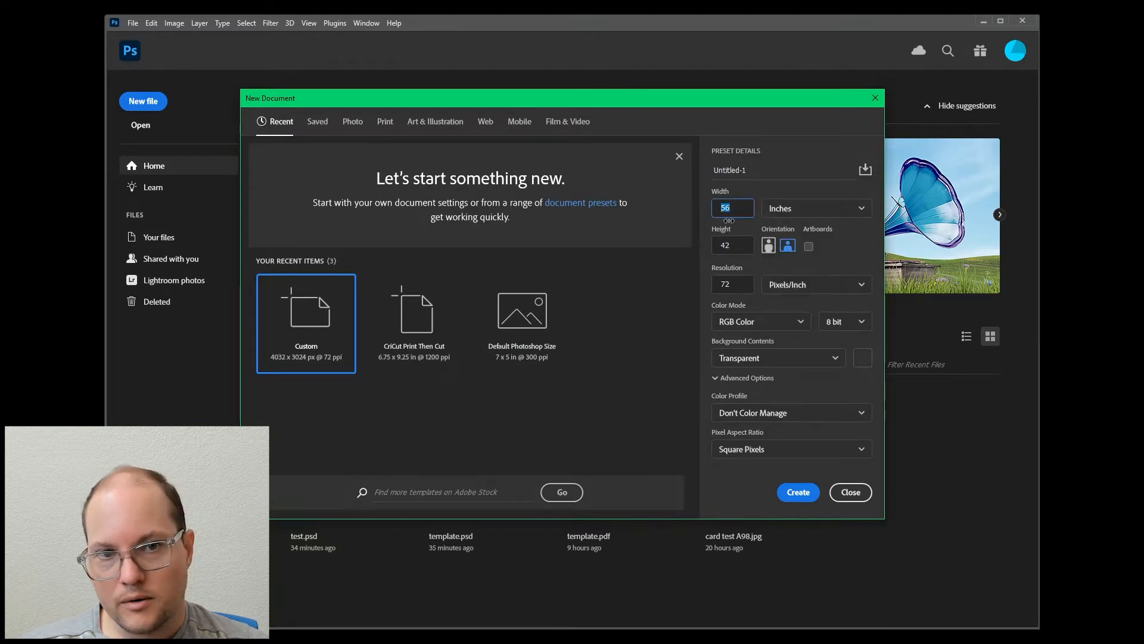
{"action": "type", "text": "6.75"}
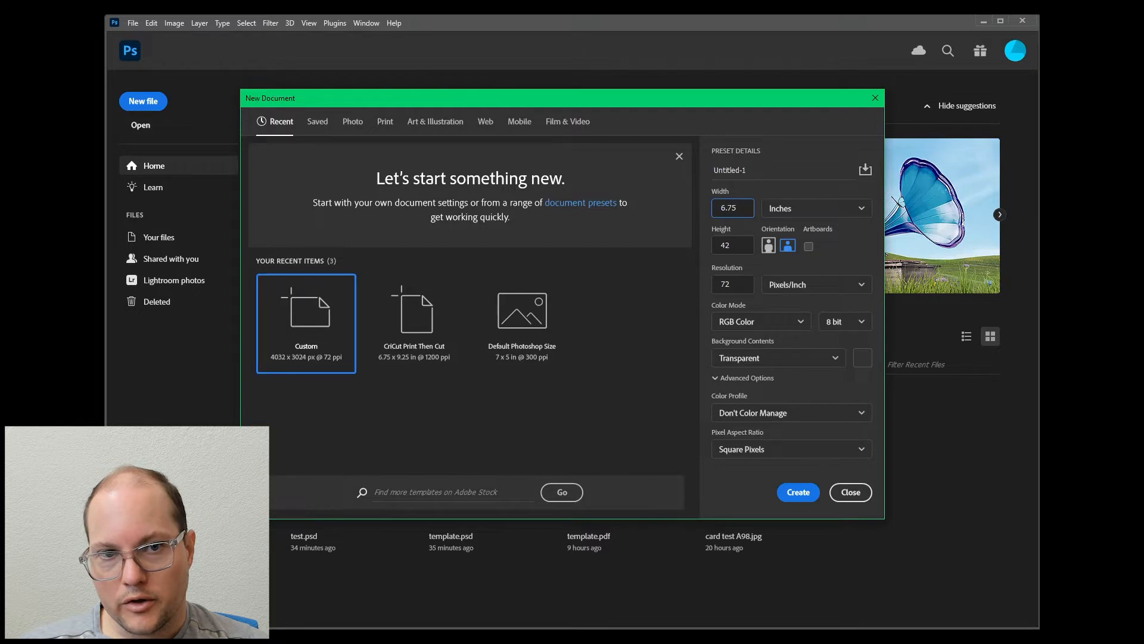
{"action": "left_click", "coordinate": [733, 250]}
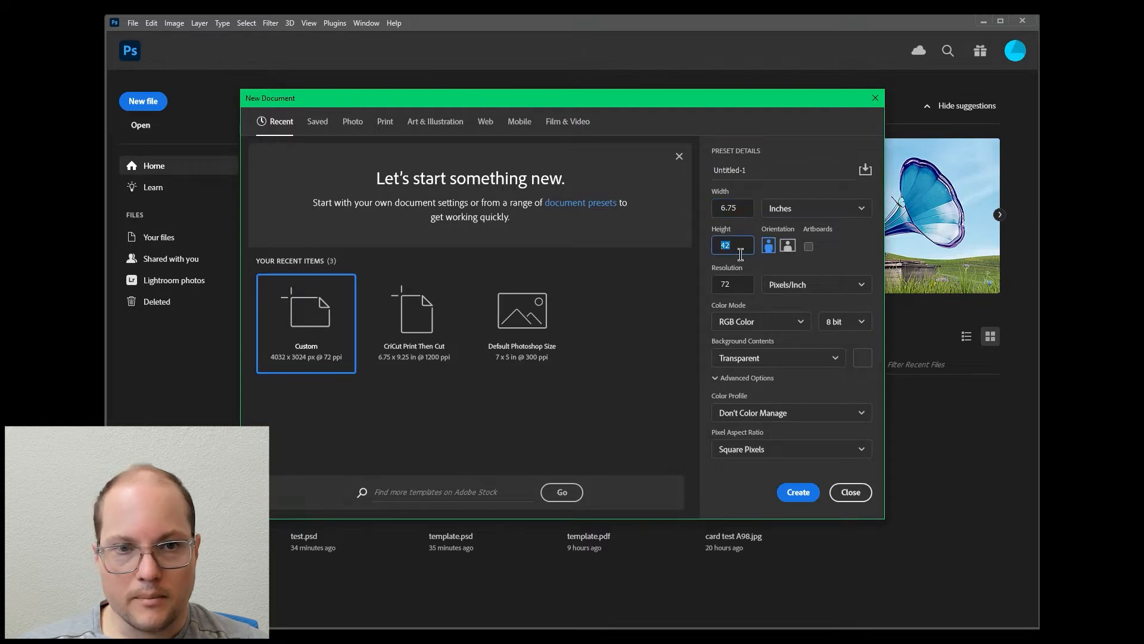
{"action": "type", "text": "9.25"}
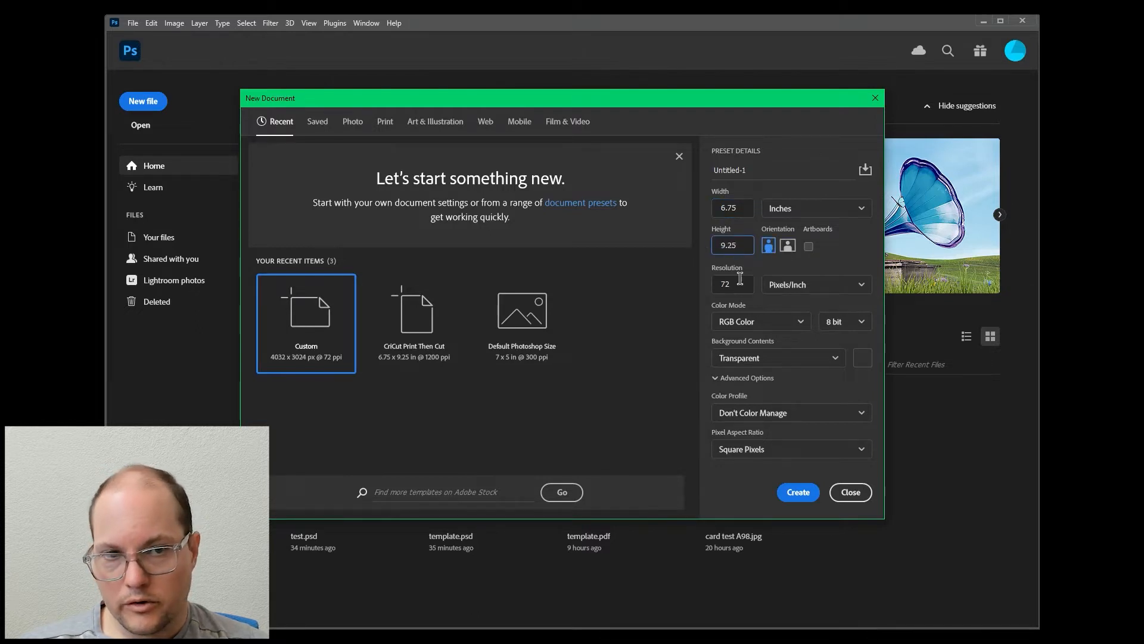
{"action": "left_click", "coordinate": [740, 284]}
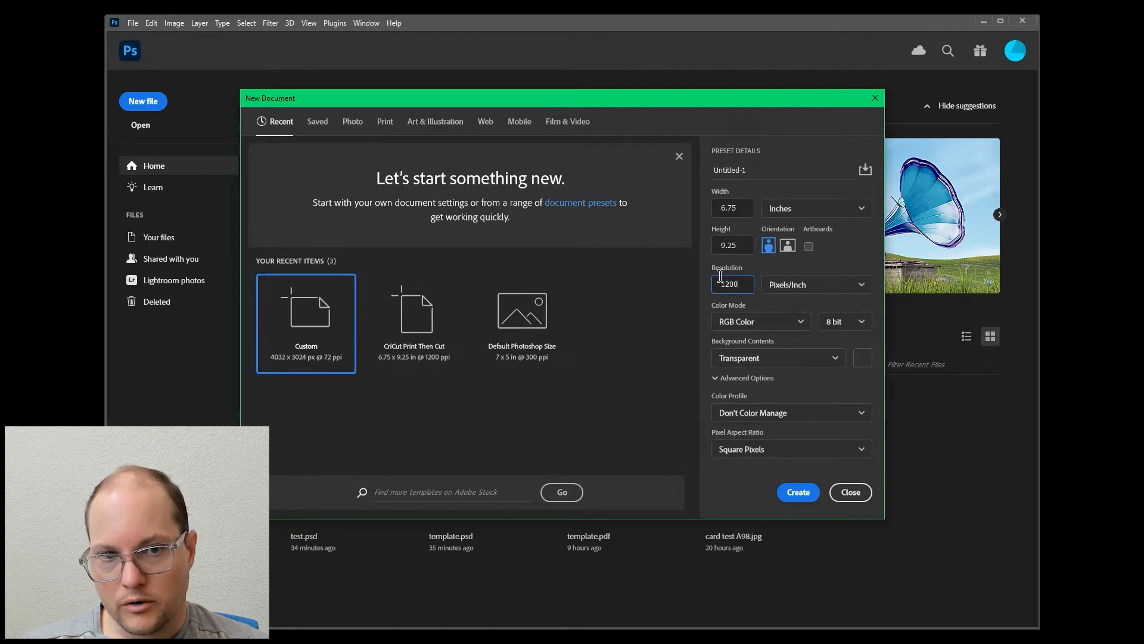
- Choose CMYK Color at 16 bit, a transparent background and the Don't Color Manage profile for the new document
{"action": "left_click", "coordinate": [798, 322]}
{"action": "left_click", "coordinate": [767, 402]}
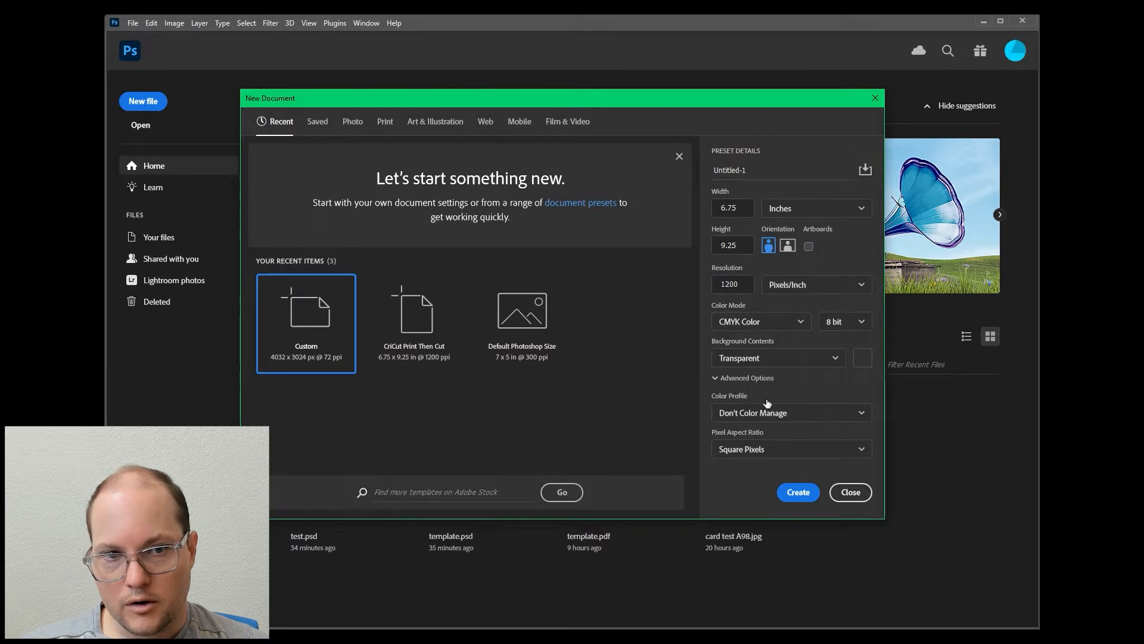
{"action": "left_click", "coordinate": [858, 322]}
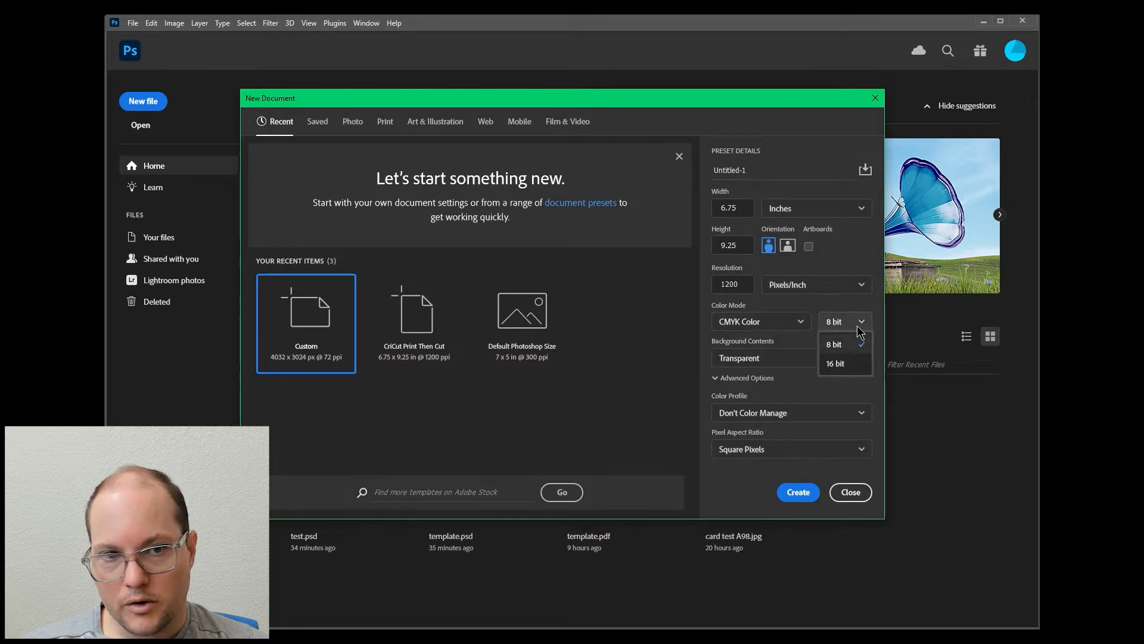
{"action": "left_click", "coordinate": [850, 362]}
{"action": "left_click", "coordinate": [785, 361]}
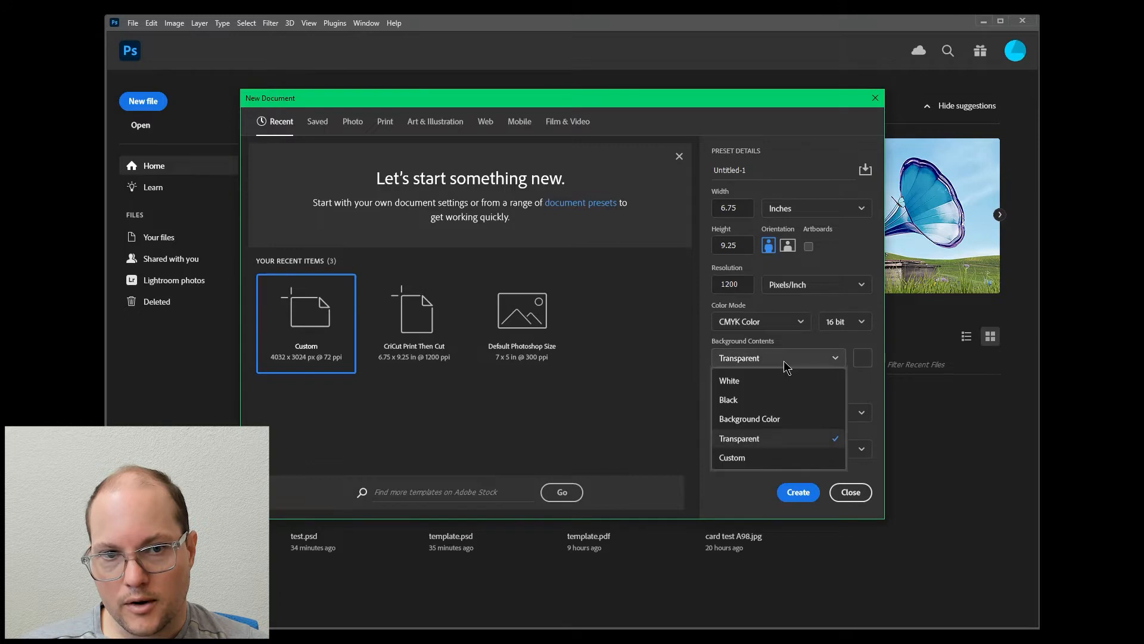
{"action": "left_click", "coordinate": [783, 438]}
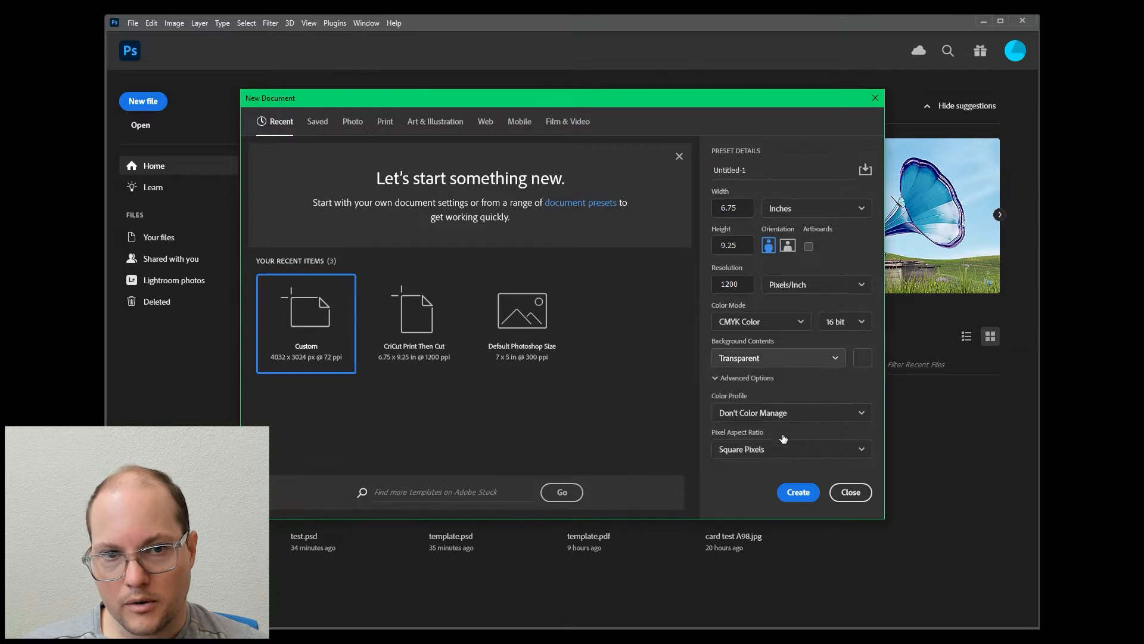
{"action": "left_click", "coordinate": [768, 415]}
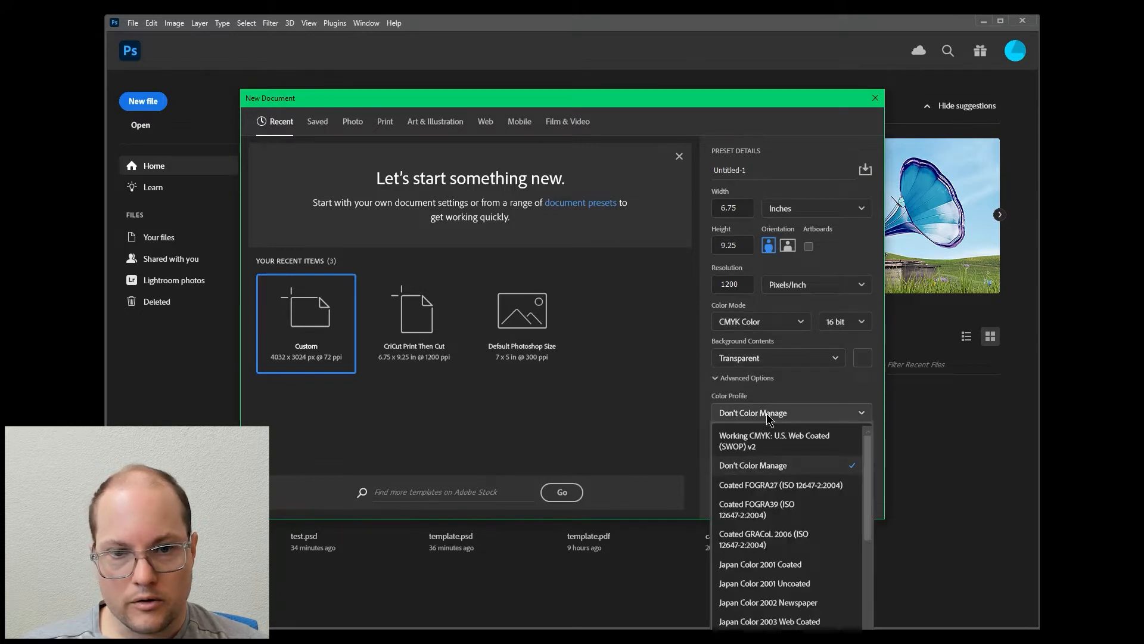
{"action": "left_click", "coordinate": [768, 417]}
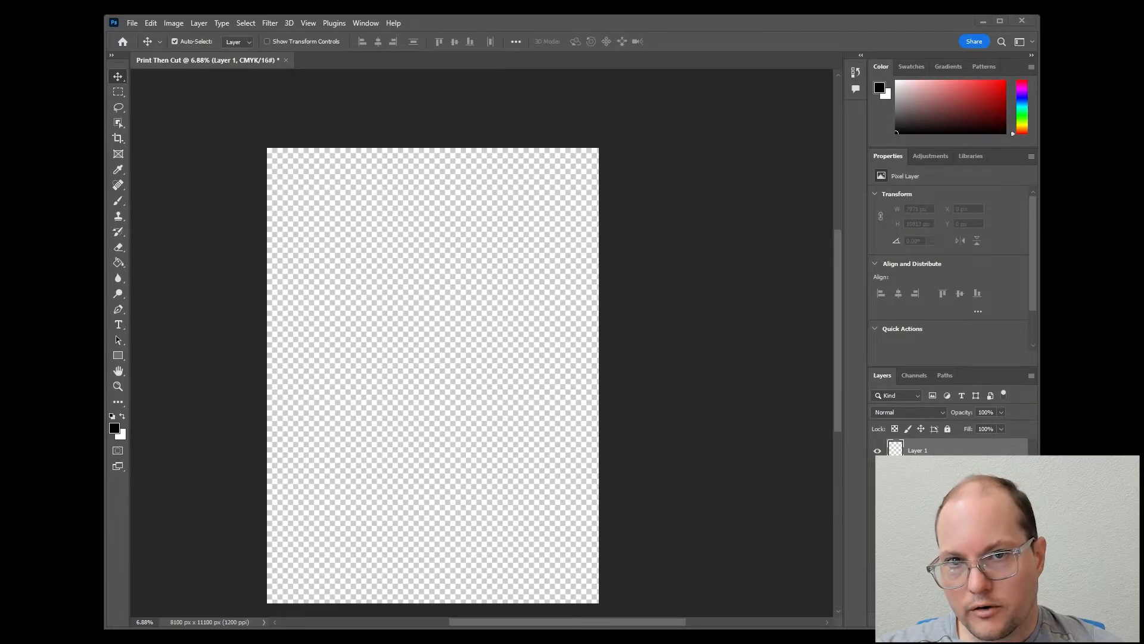
- Place the IMG-3697_2.jpg picture centred on the blank canvas
{"action": "left_click_drag", "start_coordinate": [951, 368], "coordinate": [437, 347]}
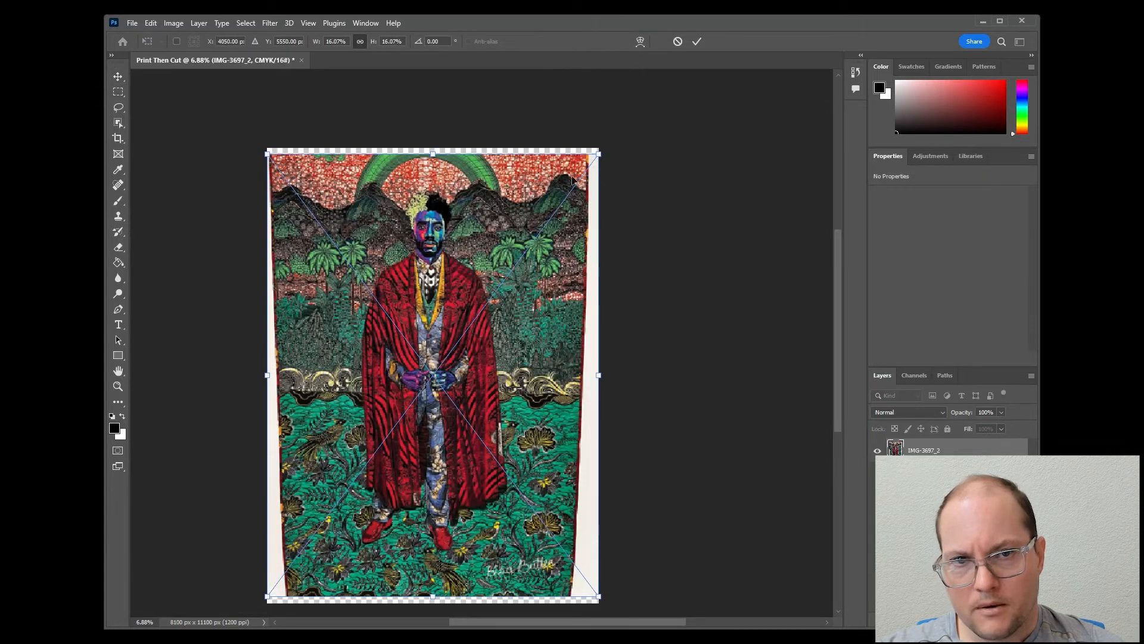
{"action": "left_click", "coordinate": [697, 43]}
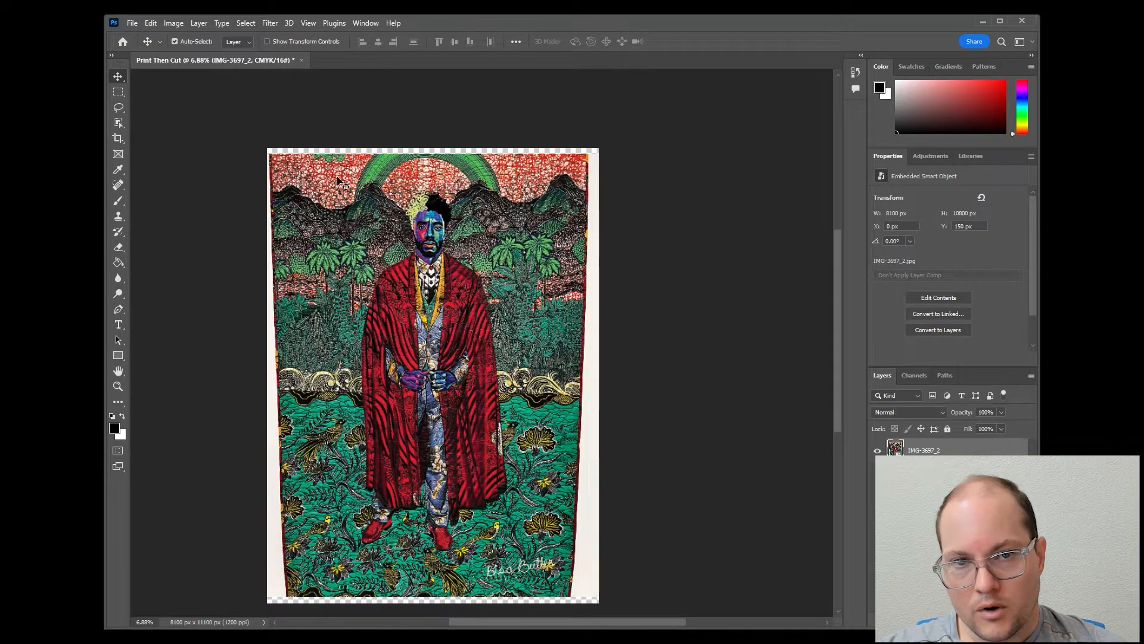
- Isolate the standing man in Select and Mask using Select Subject, with preview transparency at 87%, and output a layer mask
{"action": "left_click", "coordinate": [247, 24]}
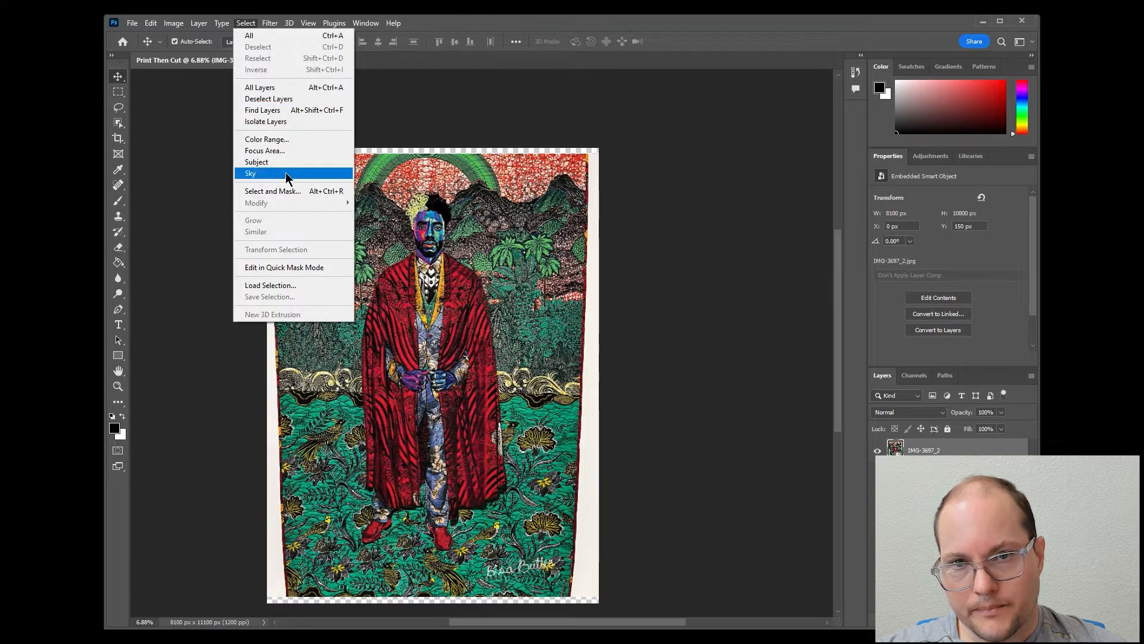
{"action": "left_click", "coordinate": [295, 192]}
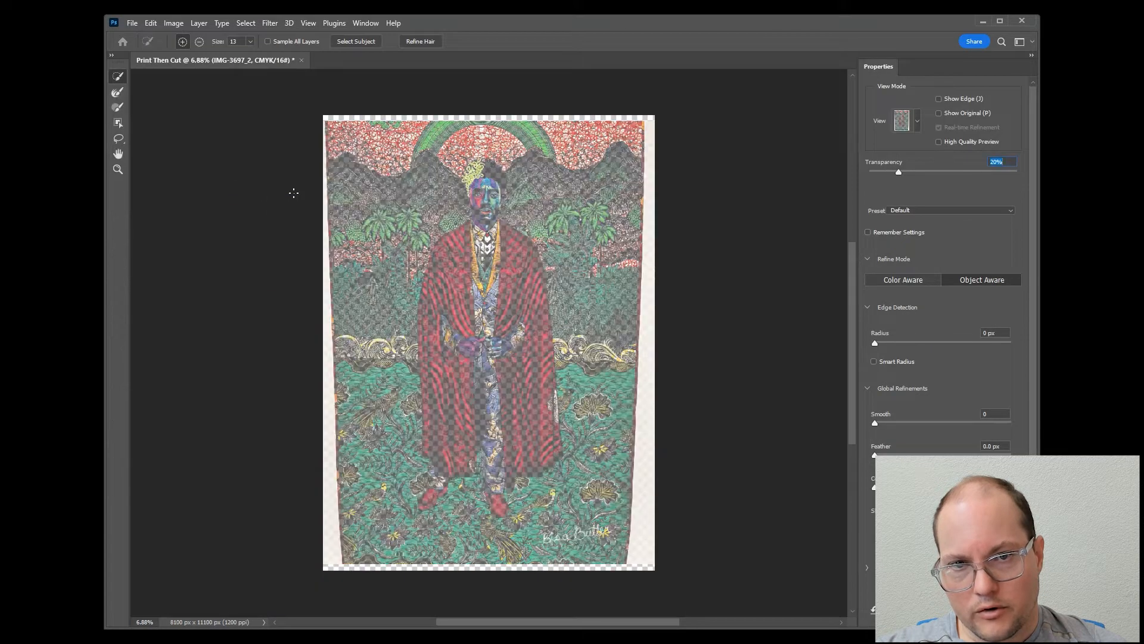
{"action": "left_click", "coordinate": [357, 41]}
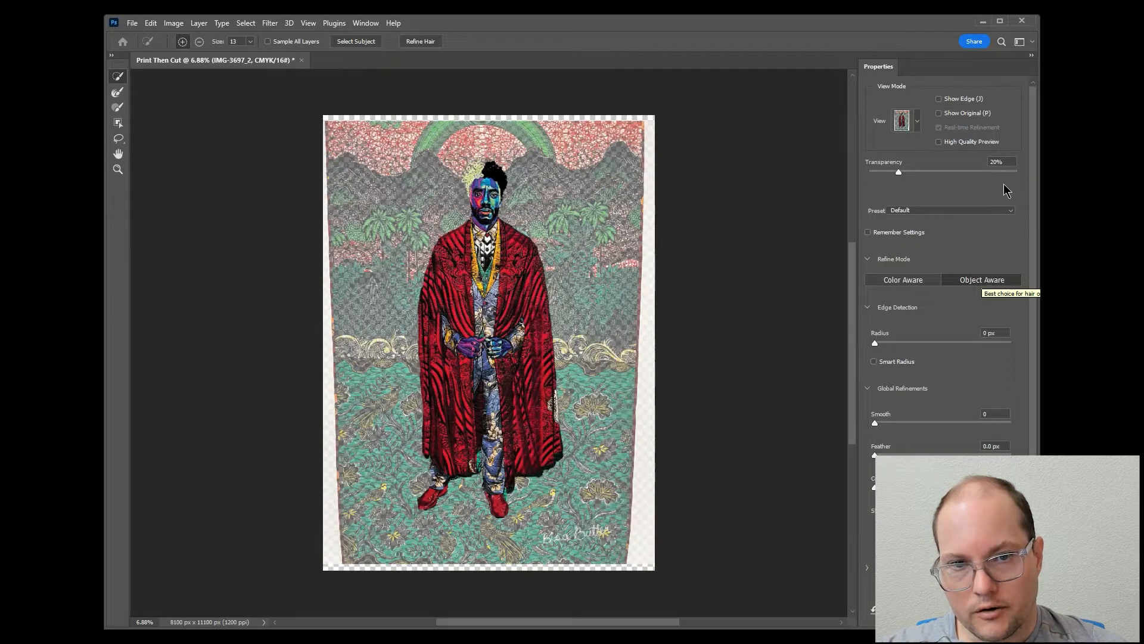
{"action": "mouse_move", "coordinate": [899, 172]}
{"action": "left_mouse_down"}
{"action": "mouse_move", "coordinate": [975, 174]}
{"action": "mouse_move", "coordinate": [919, 174]}
{"action": "left_mouse_up"}
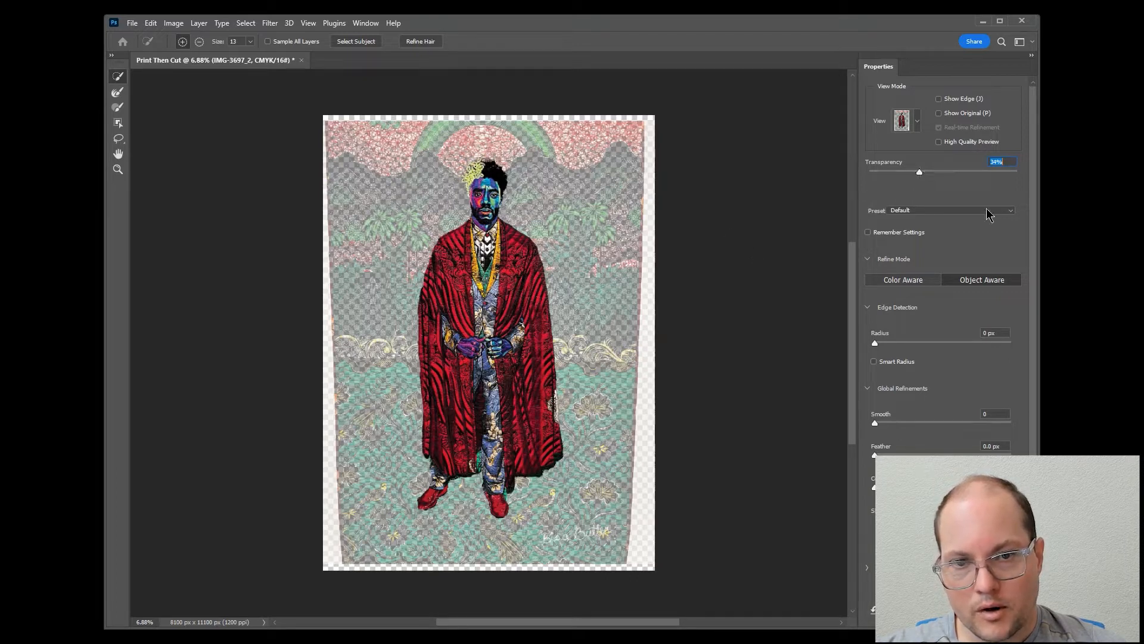
{"action": "type", "text": "87"}
{"action": "key", "text": "Return"}
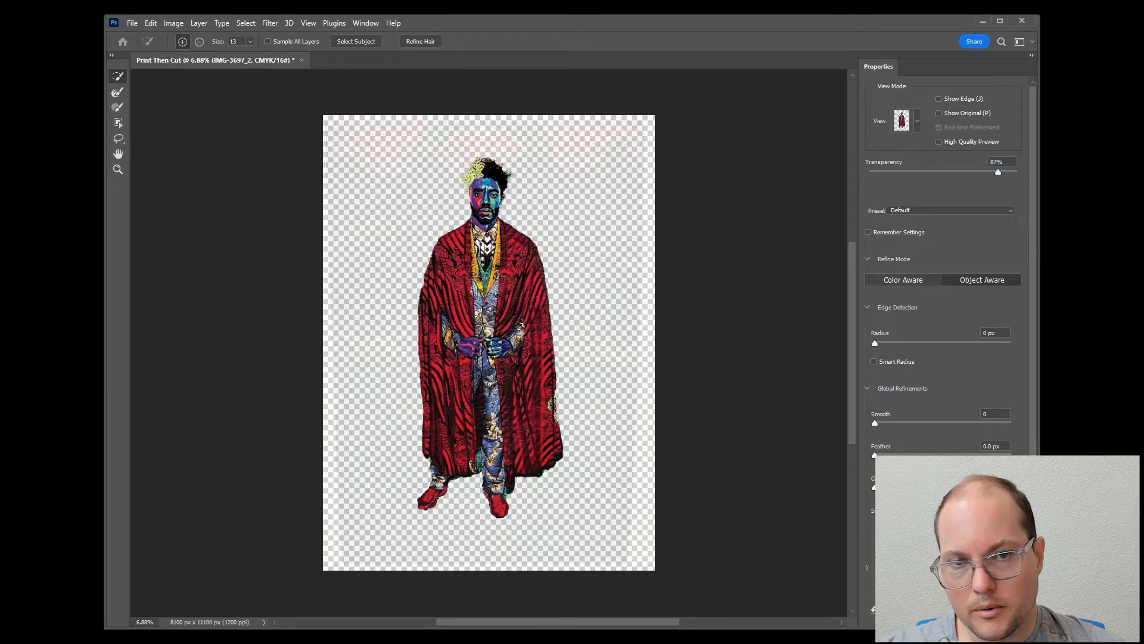
{"action": "key", "text": "Return"}
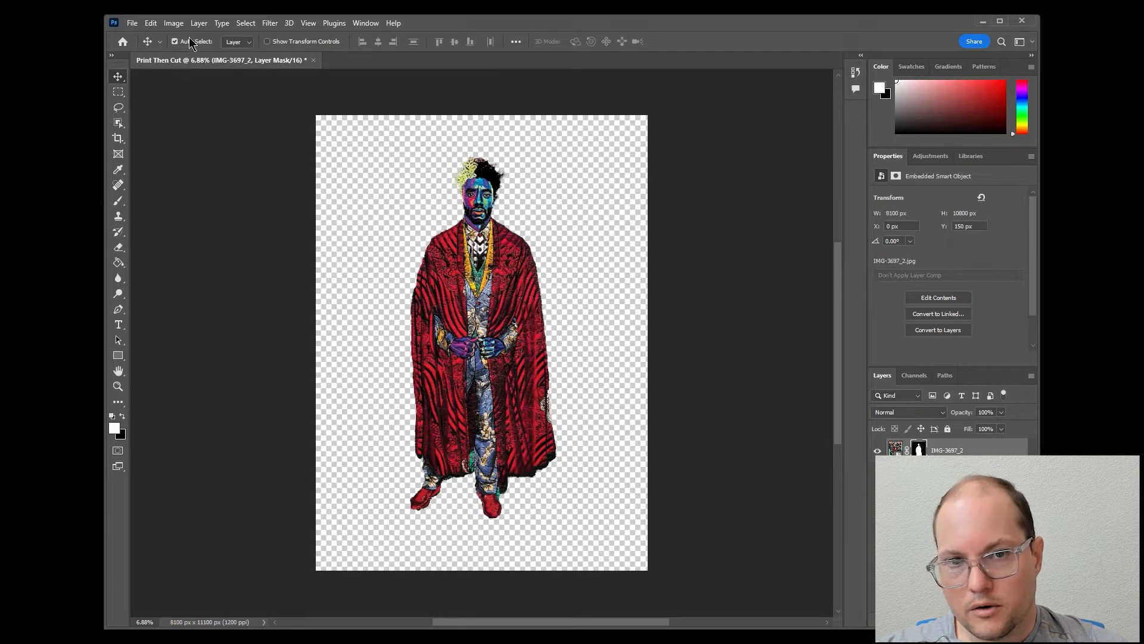
- Scale the cut-out man to about 44% and move him into the canvas's upper-left corner
{"action": "left_click", "coordinate": [151, 23]}
{"action": "mouse_move", "coordinate": [250, 295]}
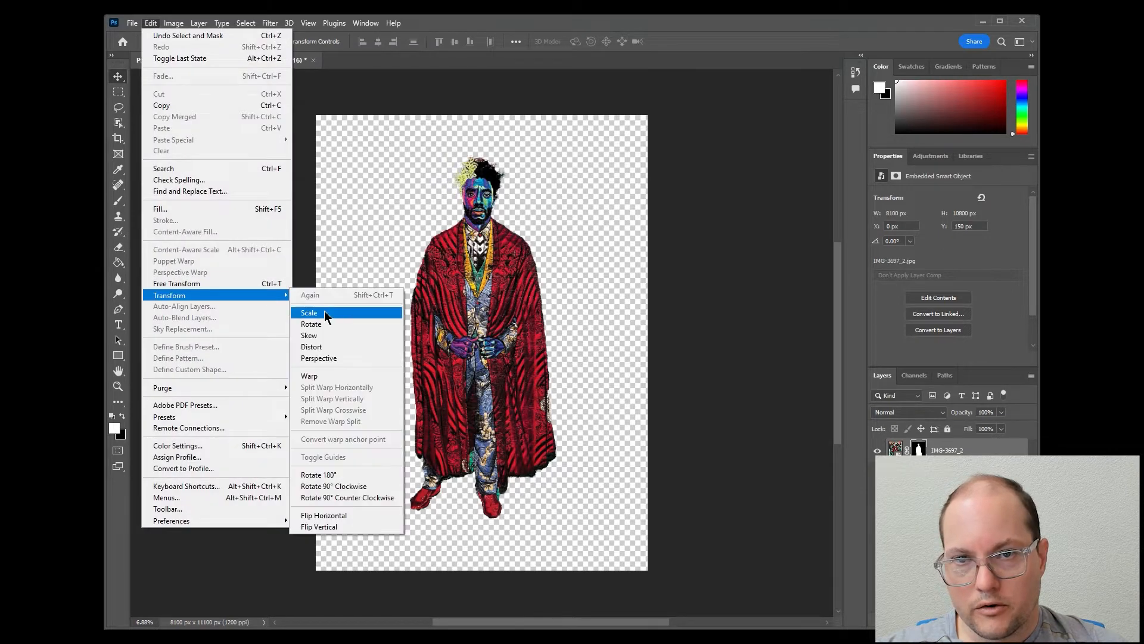
{"action": "left_click", "coordinate": [324, 313]}
{"action": "left_click_drag", "start_coordinate": [648, 569], "coordinate": [490, 301]}
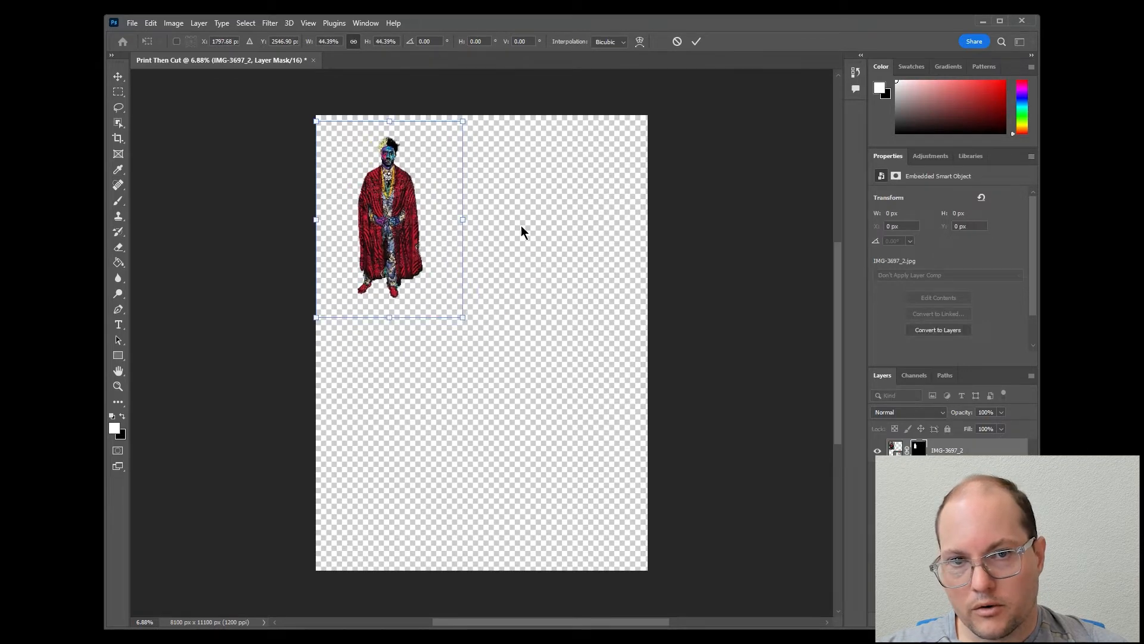
{"action": "left_click", "coordinate": [696, 41]}
{"action": "left_click_drag", "start_coordinate": [389, 207], "coordinate": [356, 196]}
- Duplicate the small figure, place the copy beside the original and rotate it 180°
{"action": "key", "text": "ctrl+c"}
{"action": "key", "text": "ctrl+v"}
{"action": "left_click_drag", "start_coordinate": [477, 345], "coordinate": [419, 220]}
{"action": "left_click", "coordinate": [151, 23]}
{"action": "mouse_move", "coordinate": [264, 296]}
{"action": "left_click", "coordinate": [346, 475]}
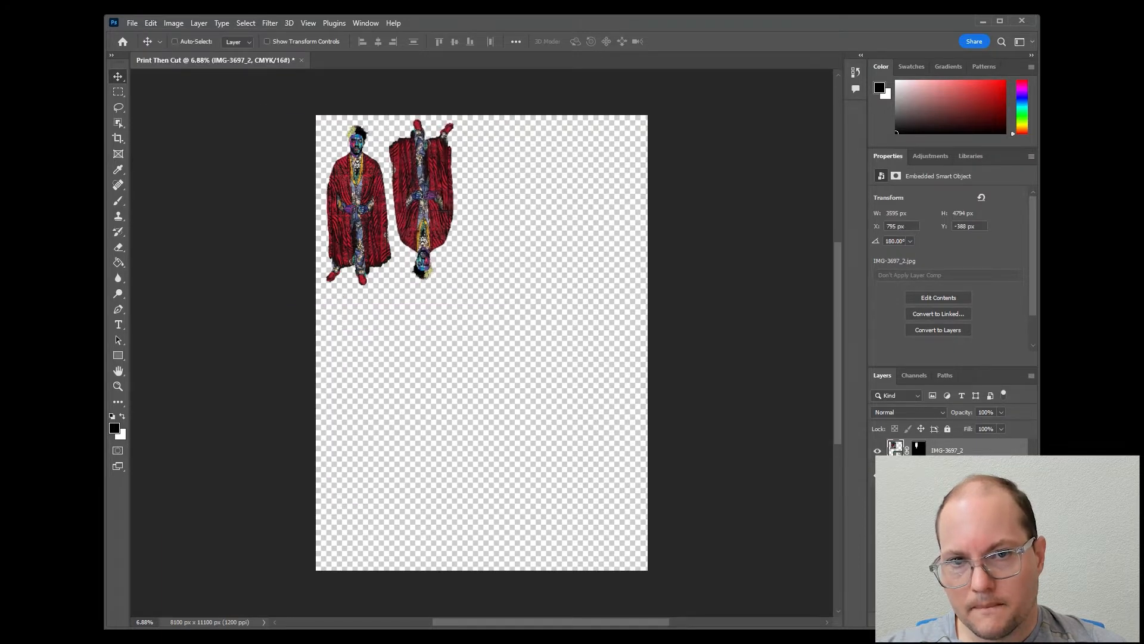
- Merge the two figure layers, select the pair with a rectangular marquee and copy it to a new layer
{"action": "left_click", "coordinate": [947, 475], "text": "ctrl"}
{"action": "right_click", "coordinate": [947, 475]}
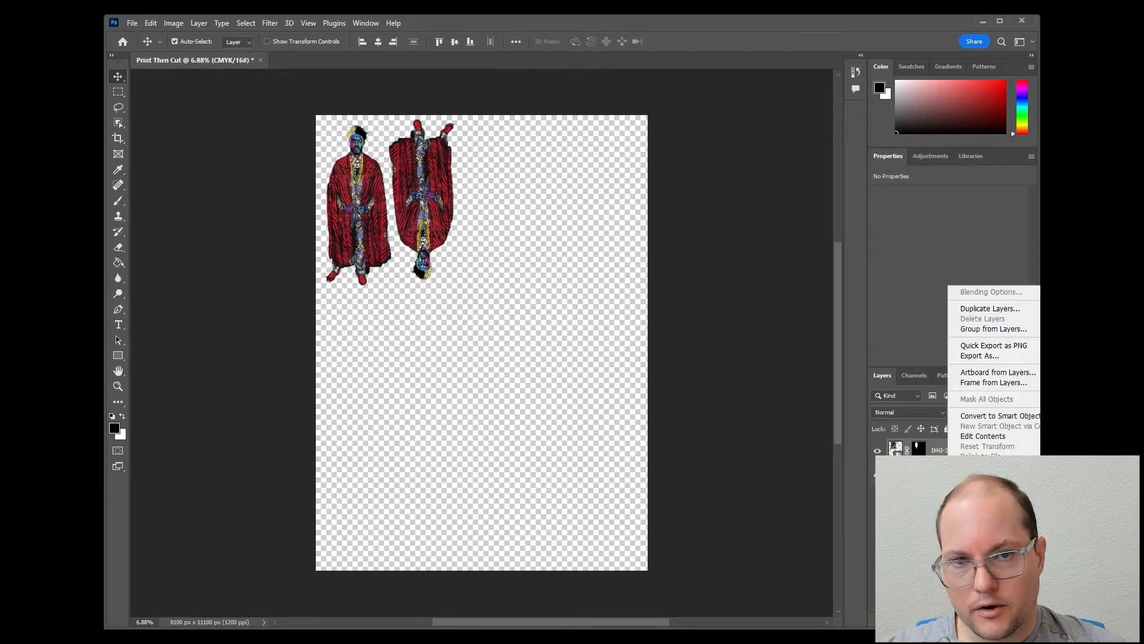
{"action": "key", "text": "ctrl+e"}
{"action": "key", "text": "m"}
{"action": "left_click_drag", "start_coordinate": [318, 143], "coordinate": [474, 285]}
{"action": "key", "text": "ctrl+j"}
- Arrange duplicates of the figure pair into two rows of four figures and add one extra pair below
{"action": "key", "text": "v"}
{"action": "left_click_drag", "start_coordinate": [424, 199], "coordinate": [435, 341]}
{"action": "key", "text": "ctrl+j"}
{"action": "key", "text": "ctrl+j"}
{"action": "left_click_drag", "start_coordinate": [341, 352], "coordinate": [473, 359]}
{"action": "key", "text": "ctrl+j"}
{"action": "left_click_drag", "start_coordinate": [510, 376], "coordinate": [455, 425]}
- Scale the extra pair down to about 2271 by 2952 px and fill a bottom row with three copies of it
{"action": "left_click", "coordinate": [151, 22]}
{"action": "mouse_move", "coordinate": [250, 296]}
{"action": "left_click", "coordinate": [316, 311]}
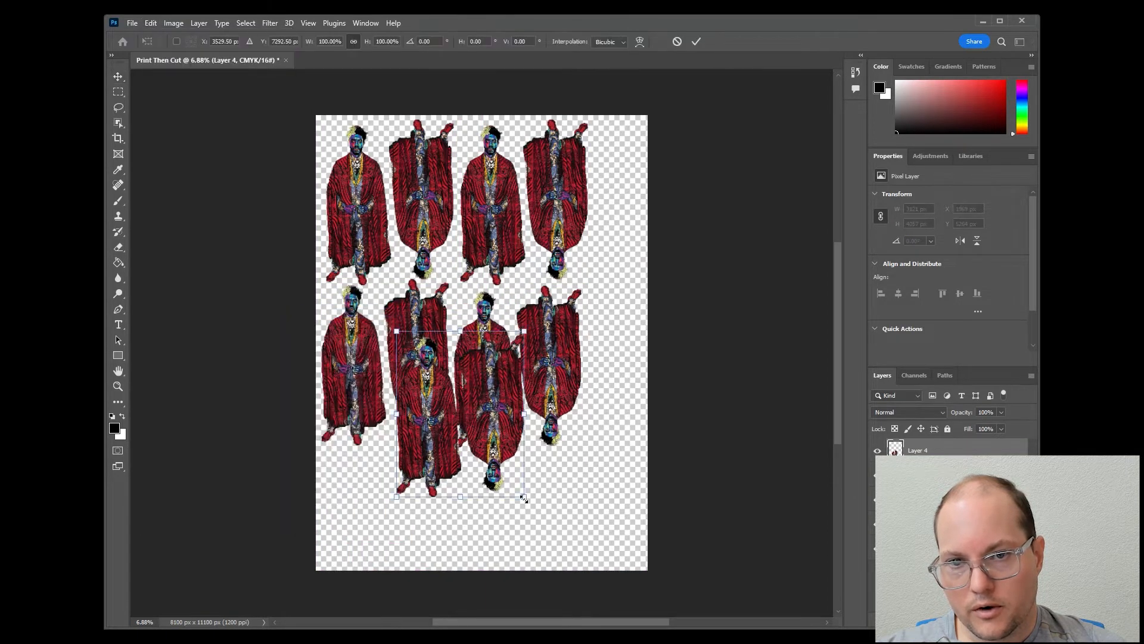
{"action": "left_click_drag", "start_coordinate": [523, 498], "coordinate": [489, 451]}
{"action": "left_click_drag", "start_coordinate": [460, 367], "coordinate": [596, 507]}
{"action": "key", "text": "Return"}
{"action": "key", "text": "ctrl+j"}
{"action": "key", "text": "ctrl+j"}
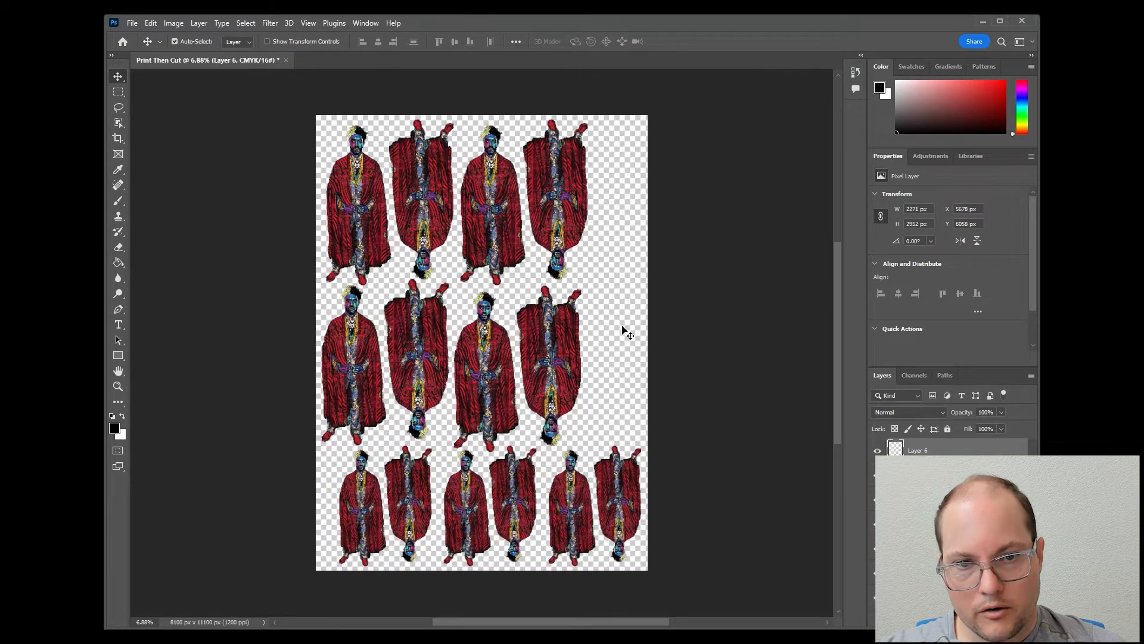
- Examine the cut-out edges and fine detail of a middle-row figure up close
{"action": "scroll", "coordinate": [462, 429], "scroll_direction": "down", "scroll_amount": 2}
{"action": "scroll", "coordinate": [500, 313], "scroll_direction": "up", "scroll_amount": 16}
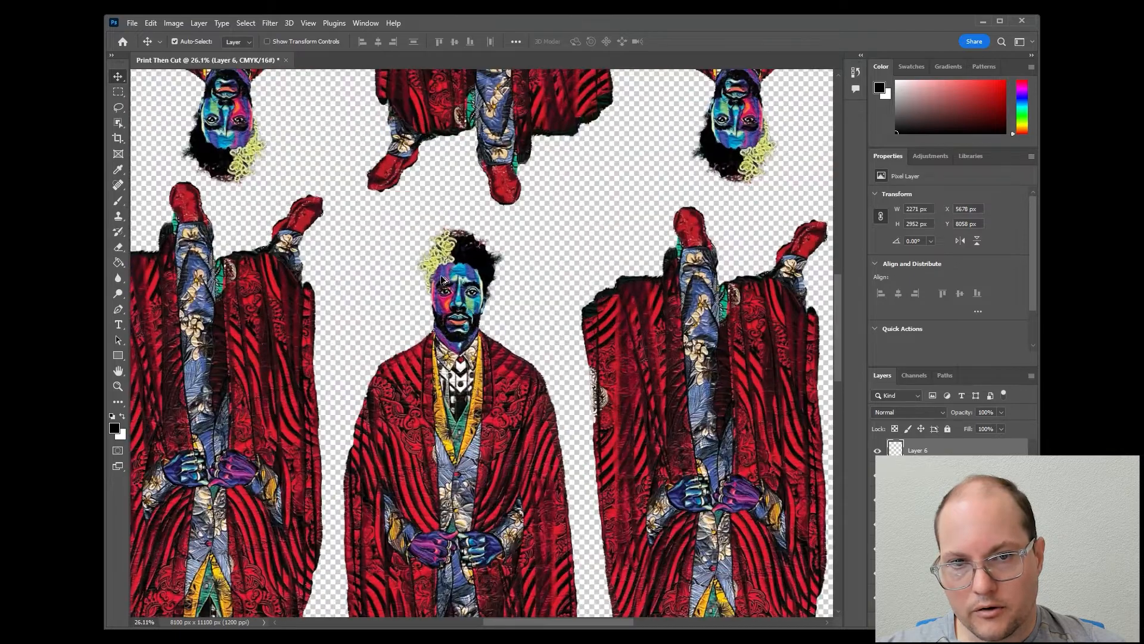
{"action": "scroll", "coordinate": [444, 277], "scroll_direction": "up", "scroll_amount": 3}
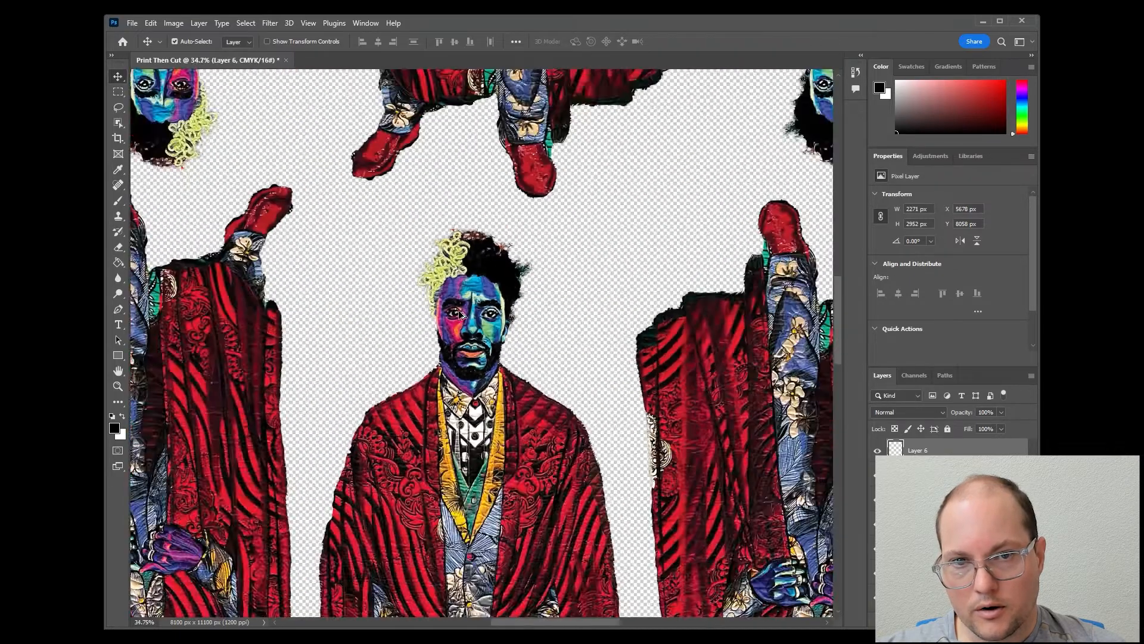
{"action": "scroll", "coordinate": [461, 315], "scroll_direction": "down", "scroll_amount": 10}
{"action": "scroll", "coordinate": [468, 554], "scroll_direction": "up", "scroll_amount": 16}
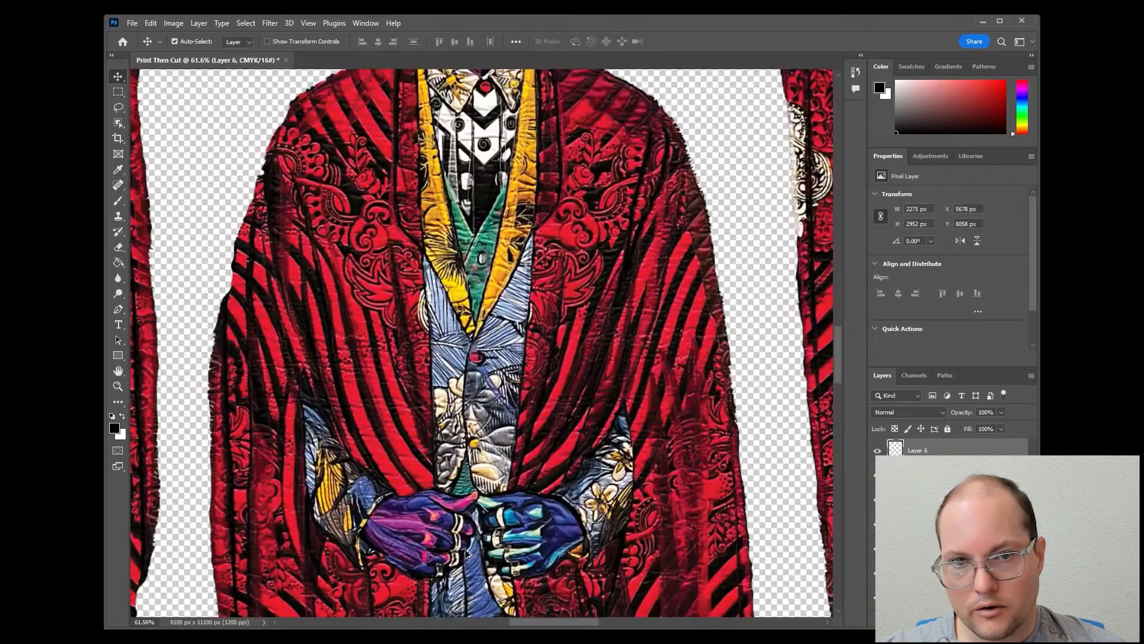
{"action": "scroll", "coordinate": [467, 554], "scroll_direction": "down", "scroll_amount": 8}
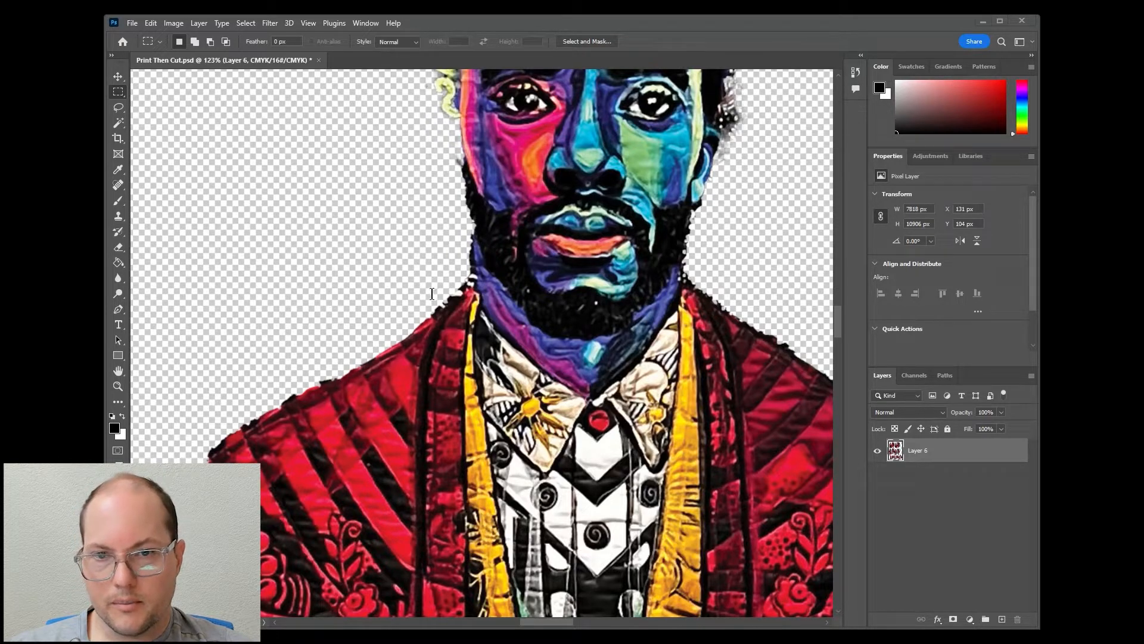
- Try a black stroke 0.6 mm wide outside the figures' edges and undo it
{"action": "left_click", "coordinate": [177, 24]}
{"action": "mouse_move", "coordinate": [152, 24]}
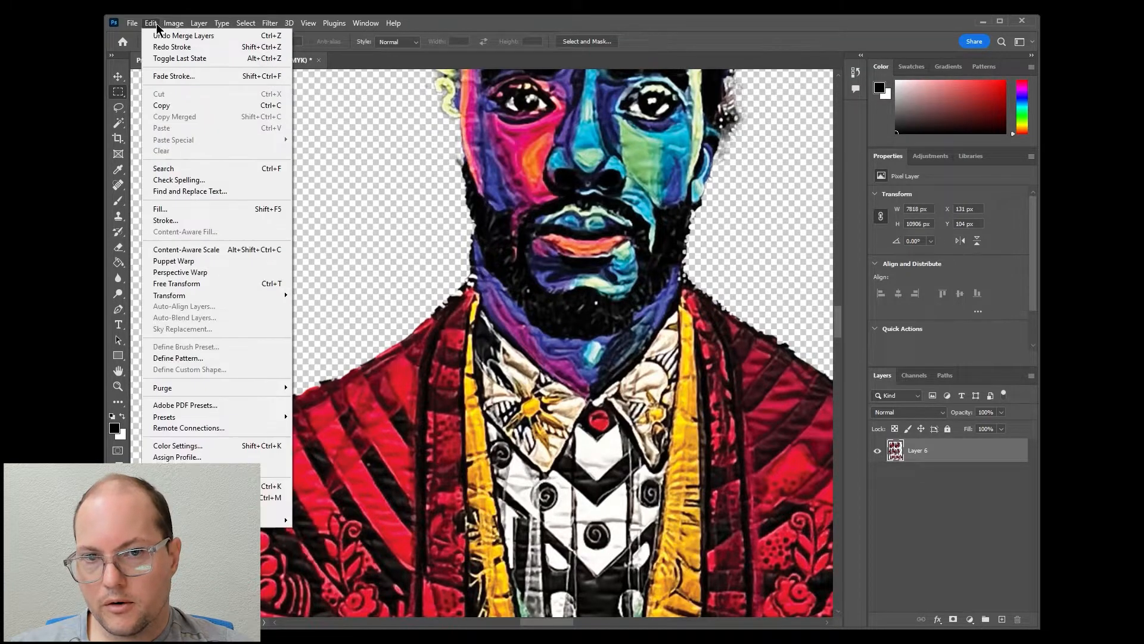
{"action": "left_click", "coordinate": [181, 220]}
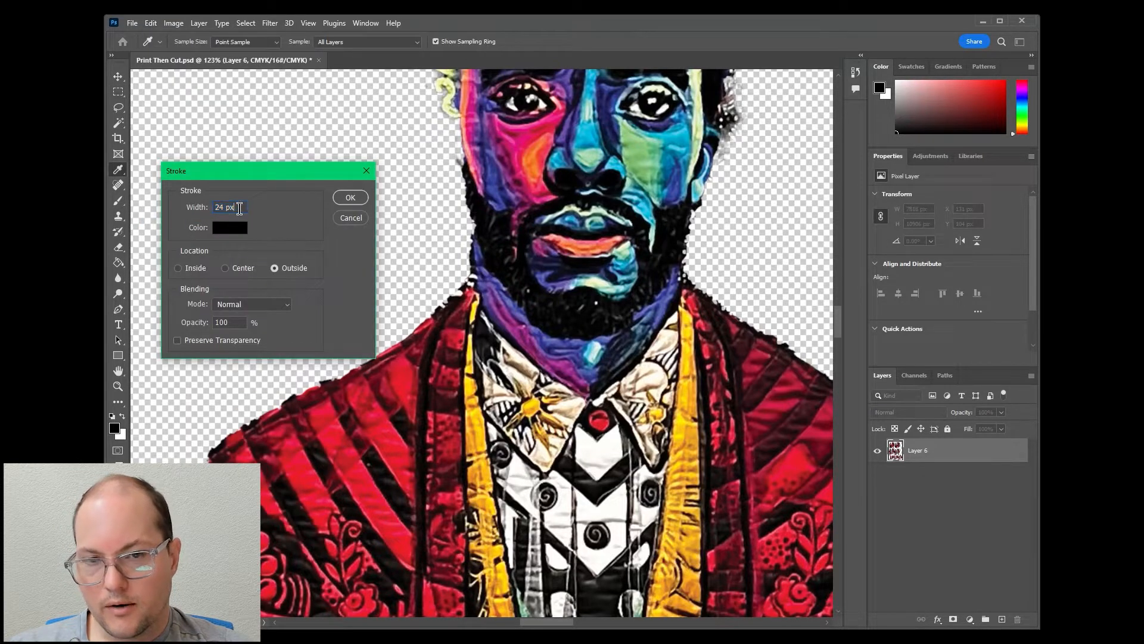
{"action": "key", "text": "BackSpace"}
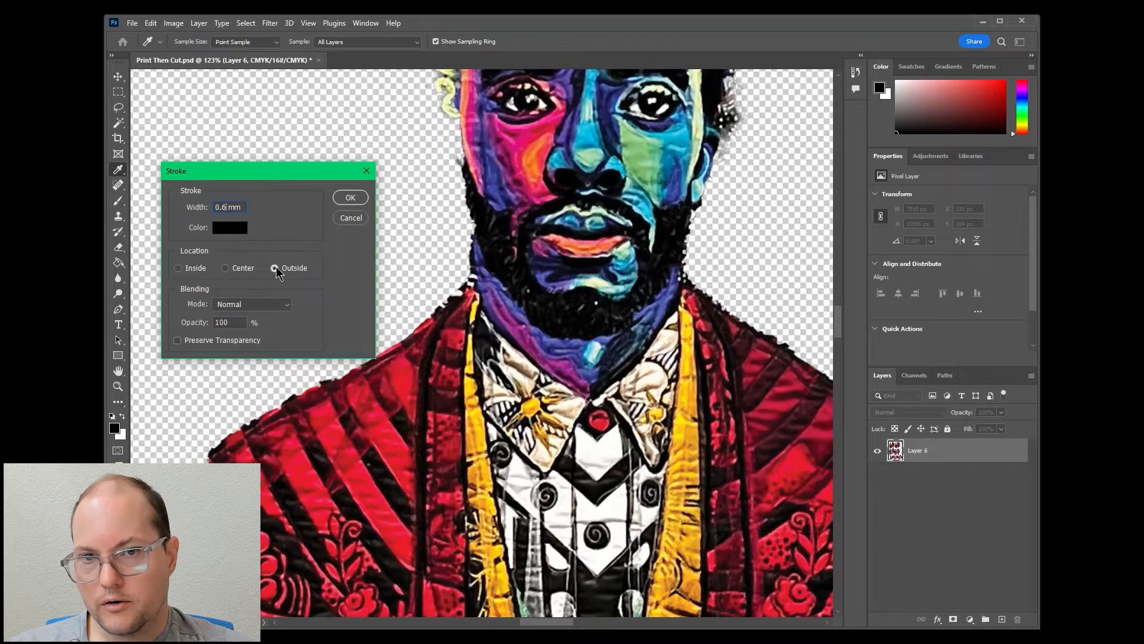
{"action": "left_click", "coordinate": [230, 227]}
{"action": "left_click_drag", "start_coordinate": [230, 226], "coordinate": [116, 184]}
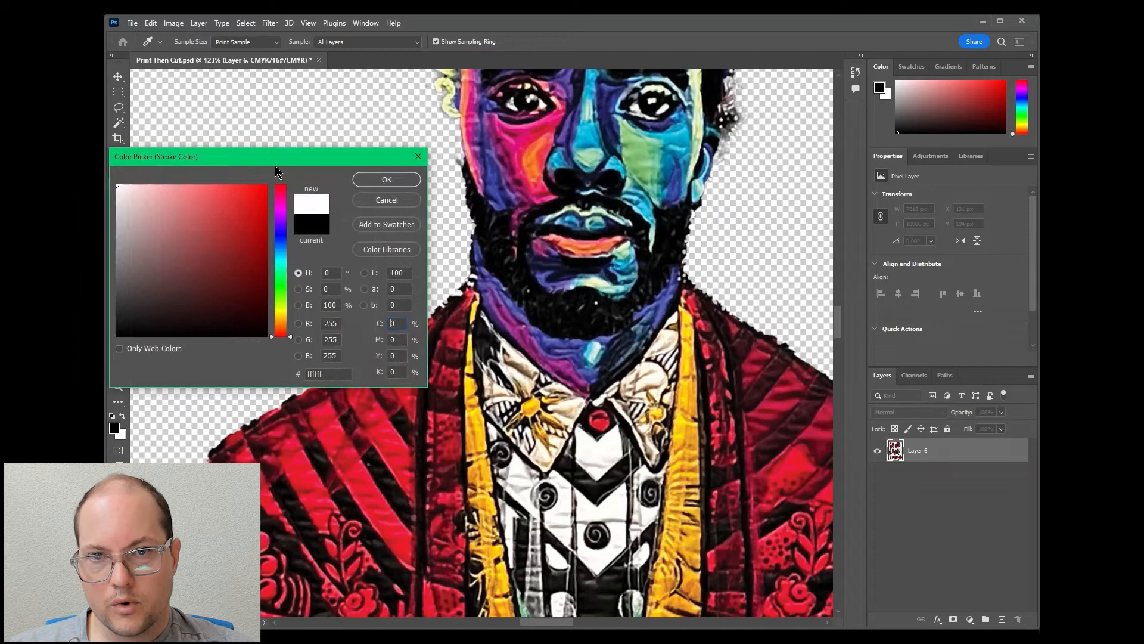
{"action": "left_click", "coordinate": [384, 180]}
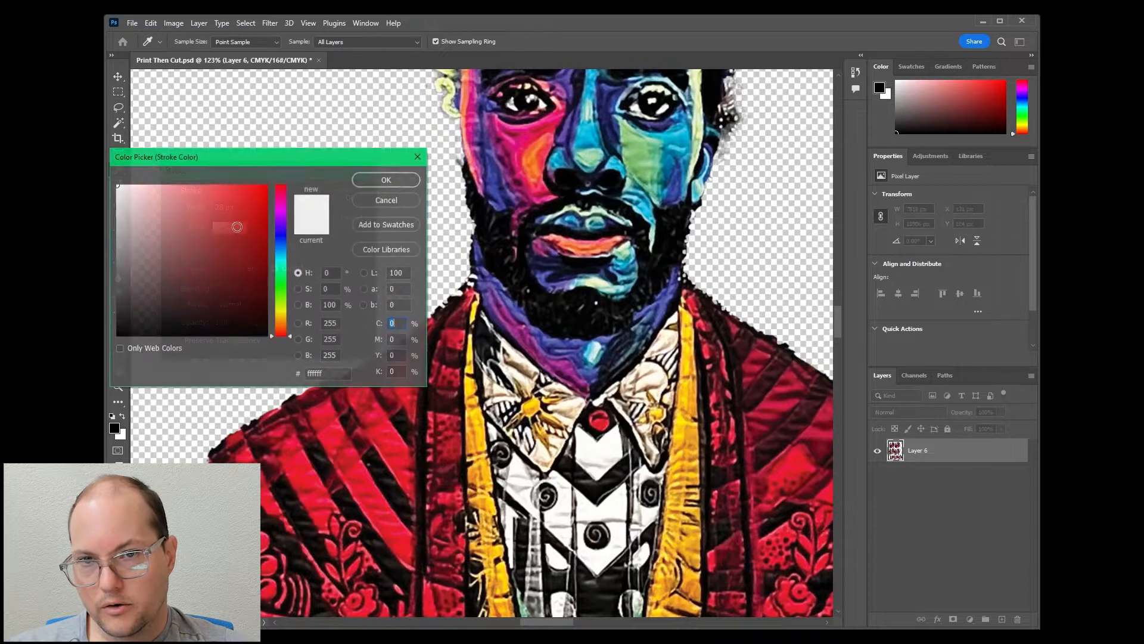
{"action": "left_click", "coordinate": [237, 228]}
{"action": "left_click", "coordinate": [373, 179]}
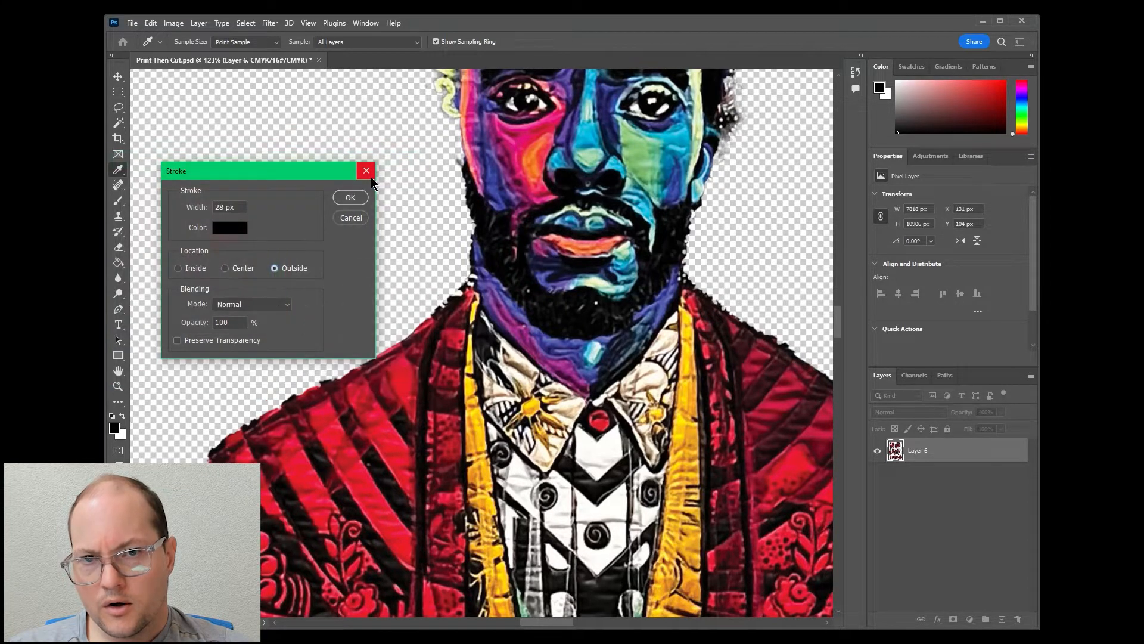
{"action": "left_click", "coordinate": [356, 196]}
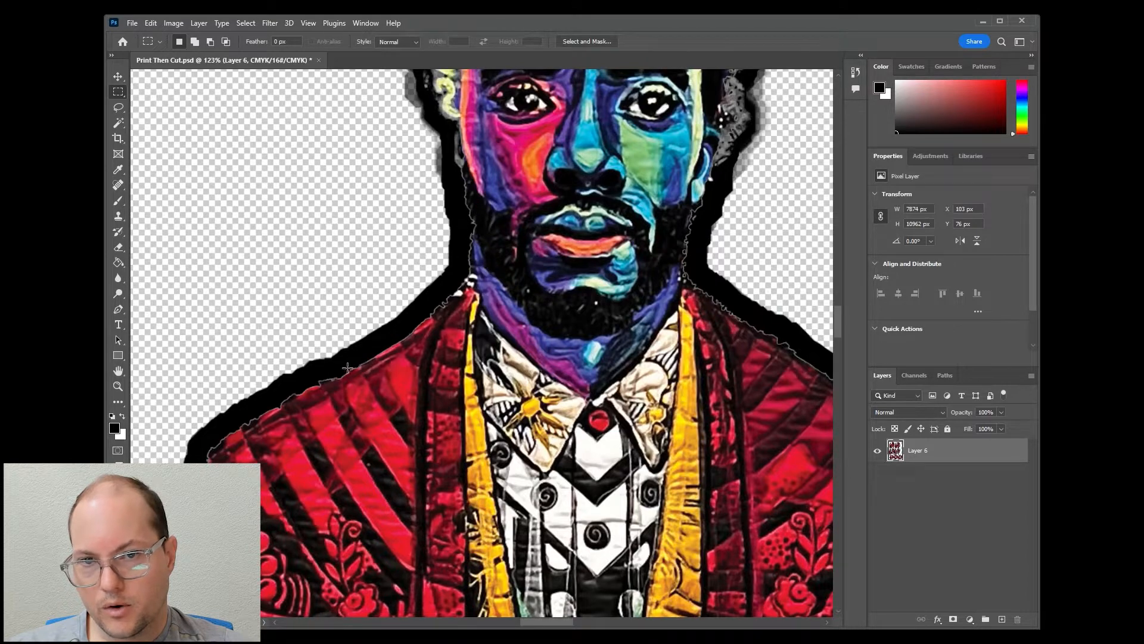
{"action": "key", "text": "ctrl+z"}
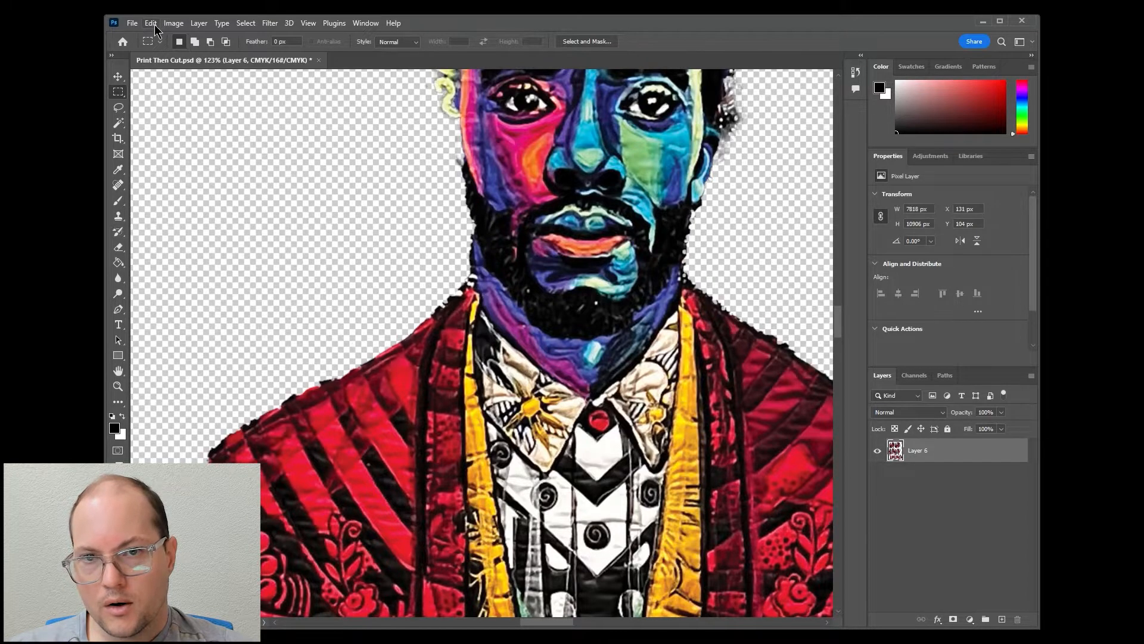
- Apply a white 28 px stroke outside the figures' edges with Normal blending at 100% opacity
{"action": "left_click", "coordinate": [151, 23]}
{"action": "left_click", "coordinate": [193, 220]}
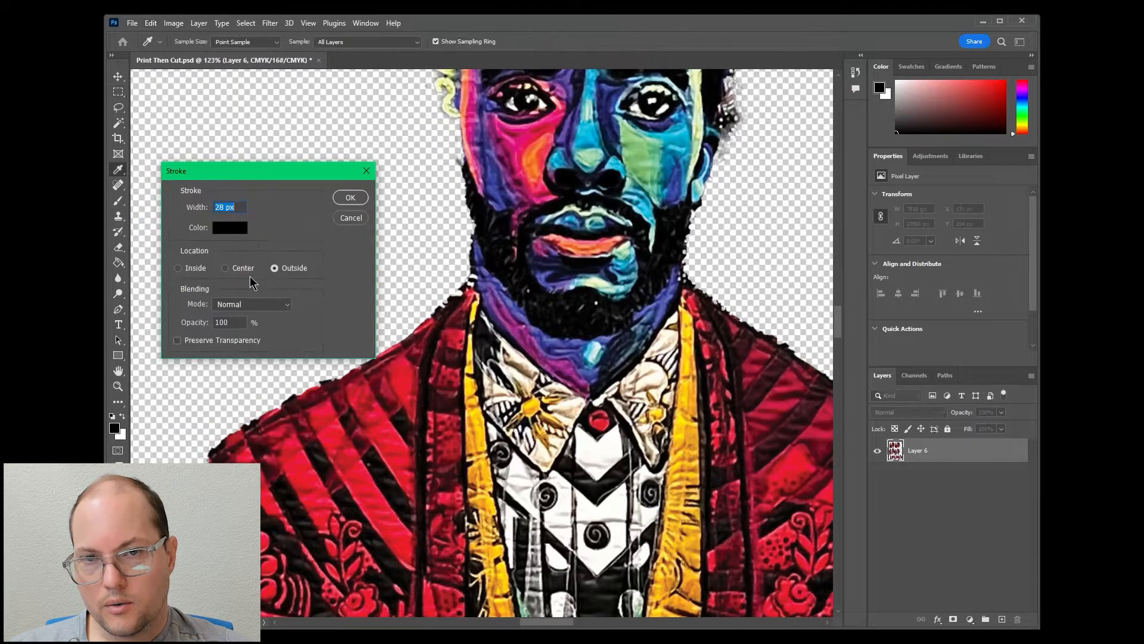
{"action": "left_click", "coordinate": [240, 227]}
{"action": "left_click_drag", "start_coordinate": [164, 204], "coordinate": [117, 185]}
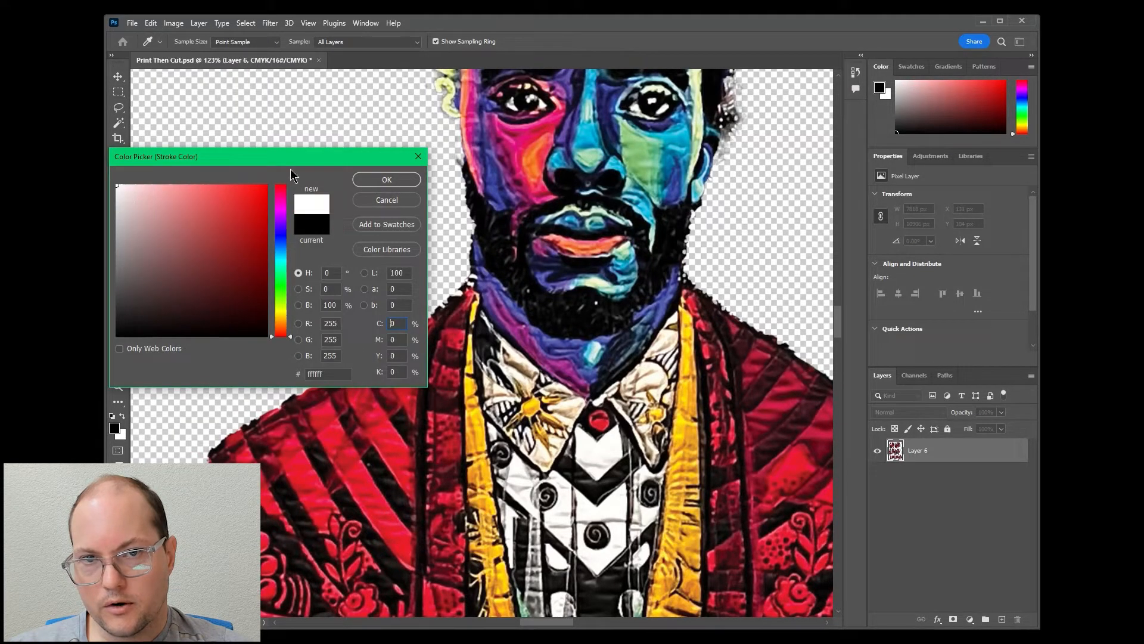
{"action": "left_click", "coordinate": [363, 180]}
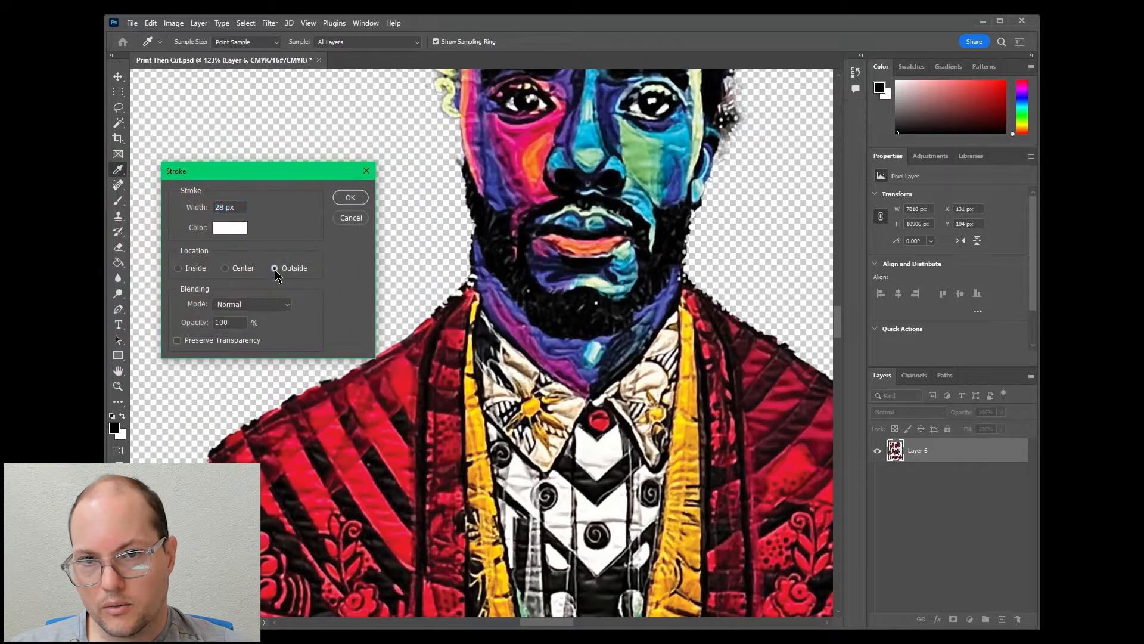
{"action": "left_click", "coordinate": [241, 304]}
{"action": "left_click", "coordinate": [241, 304]}
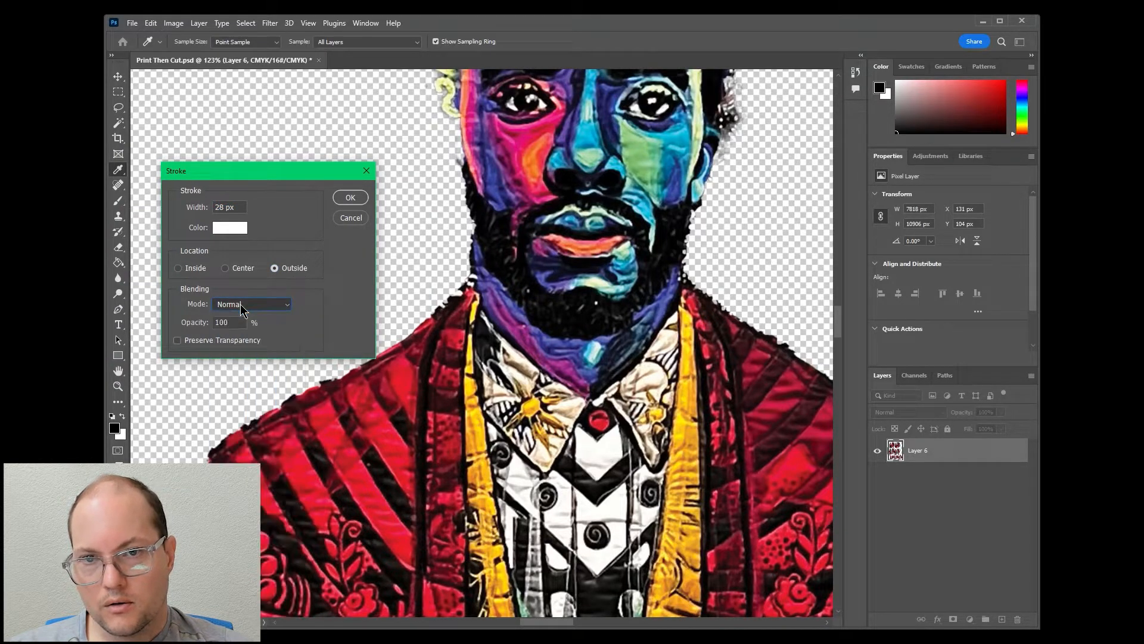
{"action": "left_click", "coordinate": [351, 197]}
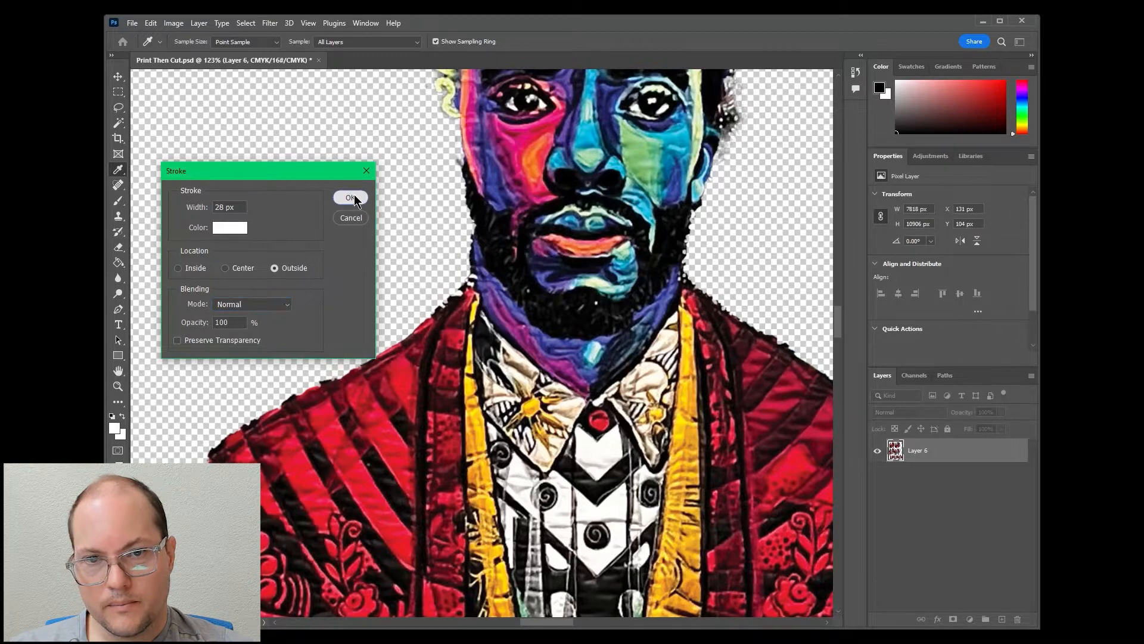
- Select a square about 172 by 173 px in the canvas's upper-left corner and fill it with white
{"action": "key", "text": "m"}
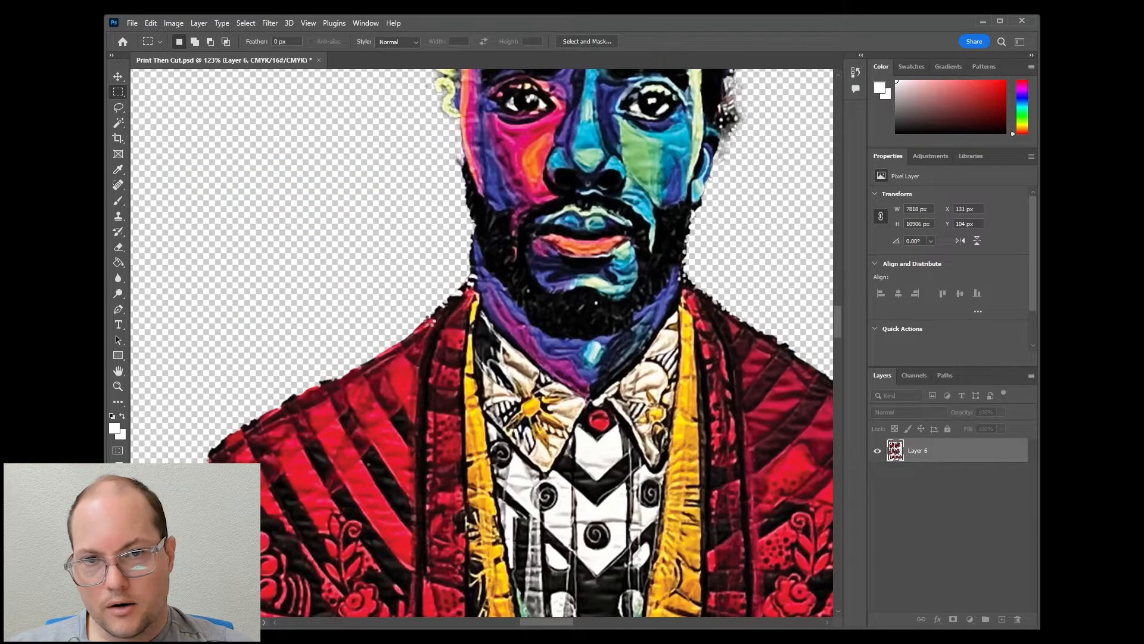
{"action": "scroll", "coordinate": [458, 356], "scroll_direction": "down", "scroll_amount": 10}
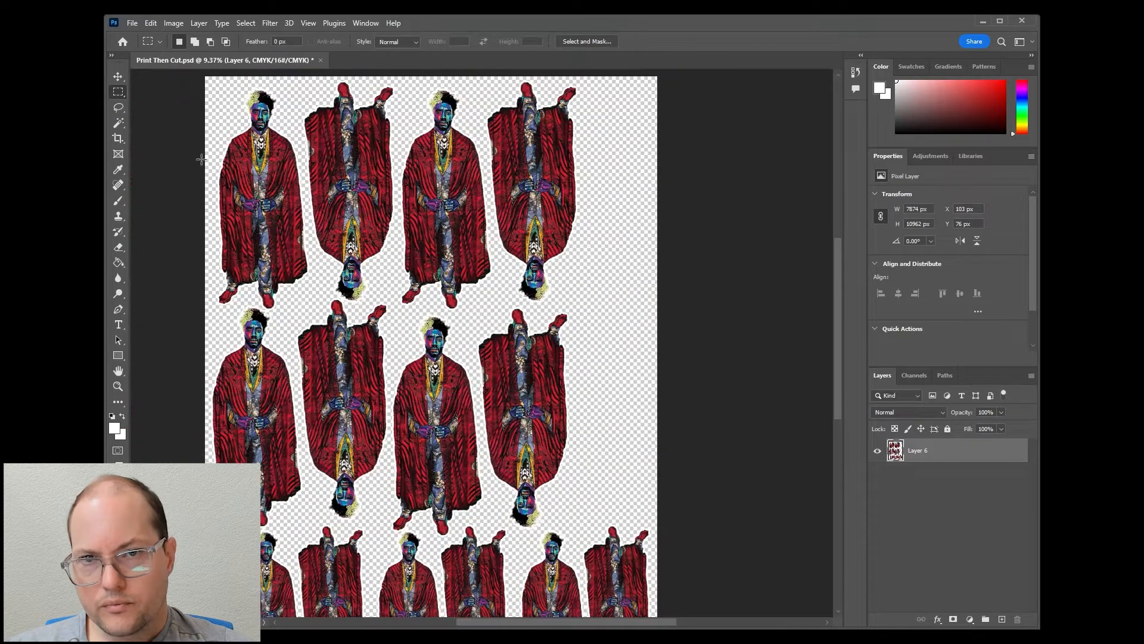
{"action": "scroll", "coordinate": [202, 87], "scroll_direction": "up", "scroll_amount": 2}
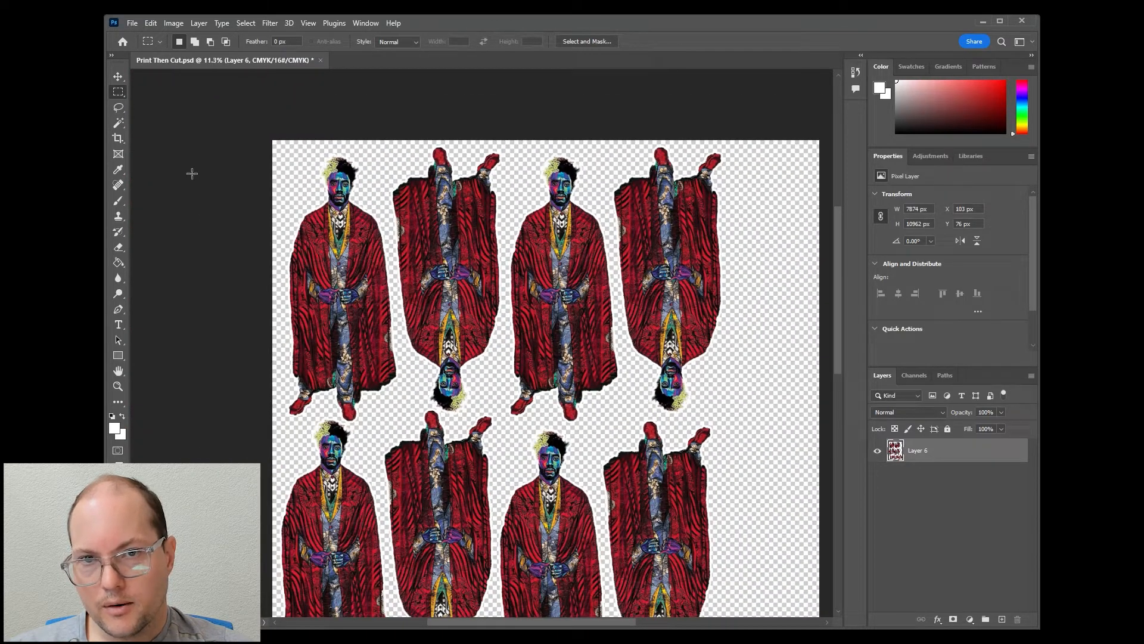
{"action": "left_click_drag", "start_coordinate": [273, 141], "coordinate": [283, 151]}
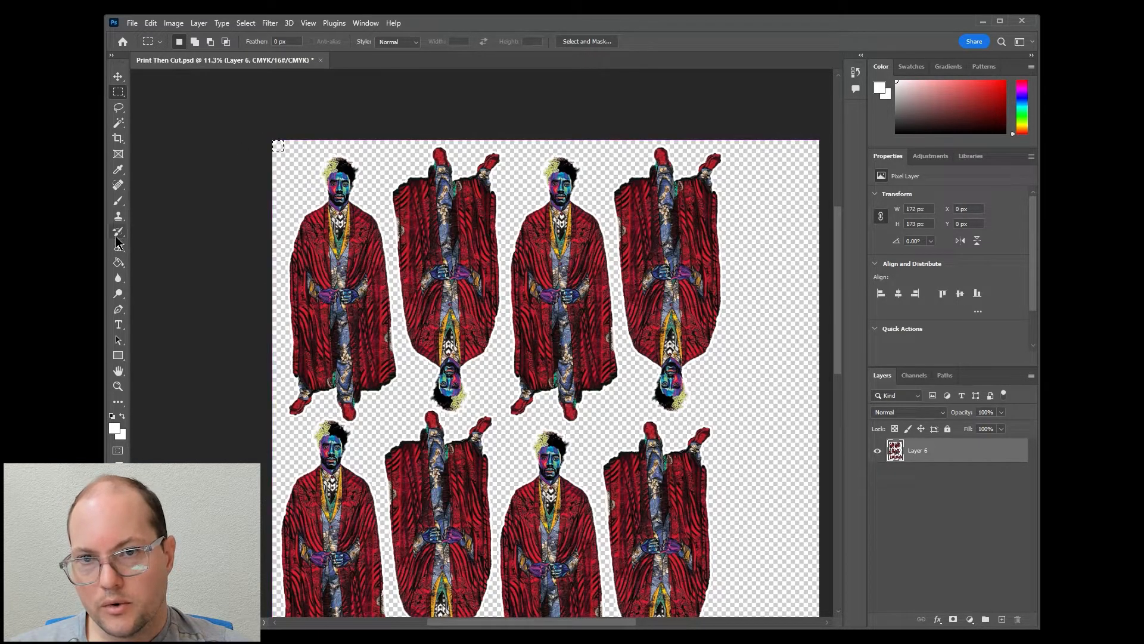
{"action": "left_click", "coordinate": [118, 263]}
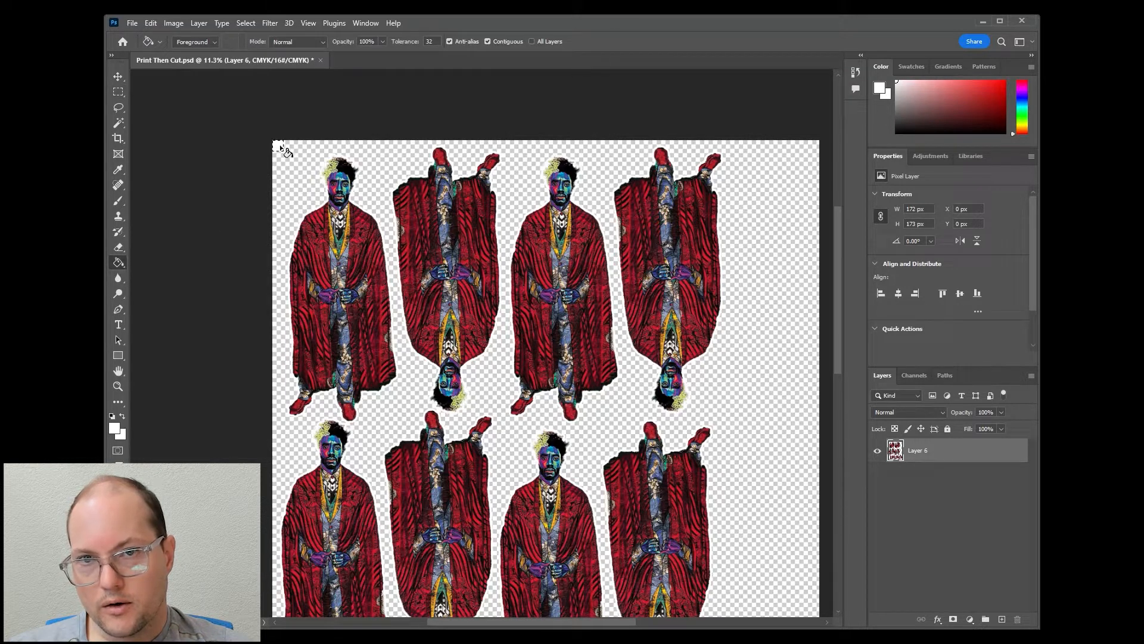
- Select an area about 105 by 95 px in the canvas's lower-right corner and fill it with white
{"action": "left_click", "coordinate": [118, 93]}
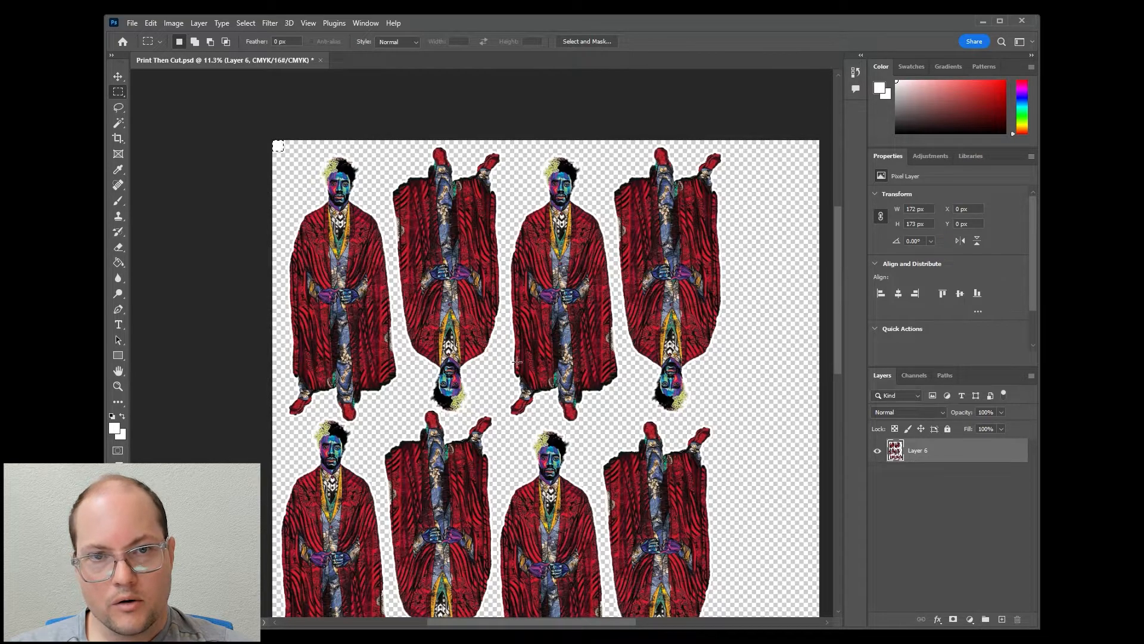
{"action": "scroll", "coordinate": [692, 591], "scroll_direction": "down", "scroll_amount": 4}
{"action": "scroll", "coordinate": [731, 598], "scroll_direction": "up", "scroll_amount": 2}
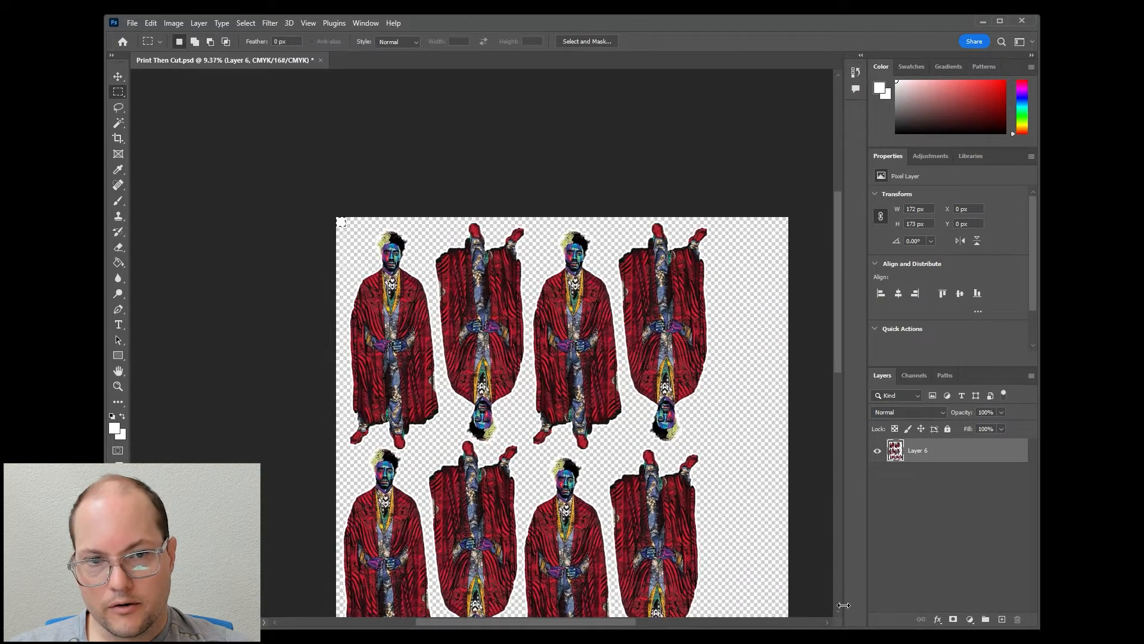
{"action": "scroll", "coordinate": [806, 597], "scroll_direction": "down", "scroll_amount": 2}
{"action": "scroll", "coordinate": [806, 597], "scroll_direction": "down", "scroll_amount": 4}
{"action": "scroll", "coordinate": [801, 524], "scroll_direction": "up", "scroll_amount": 3}
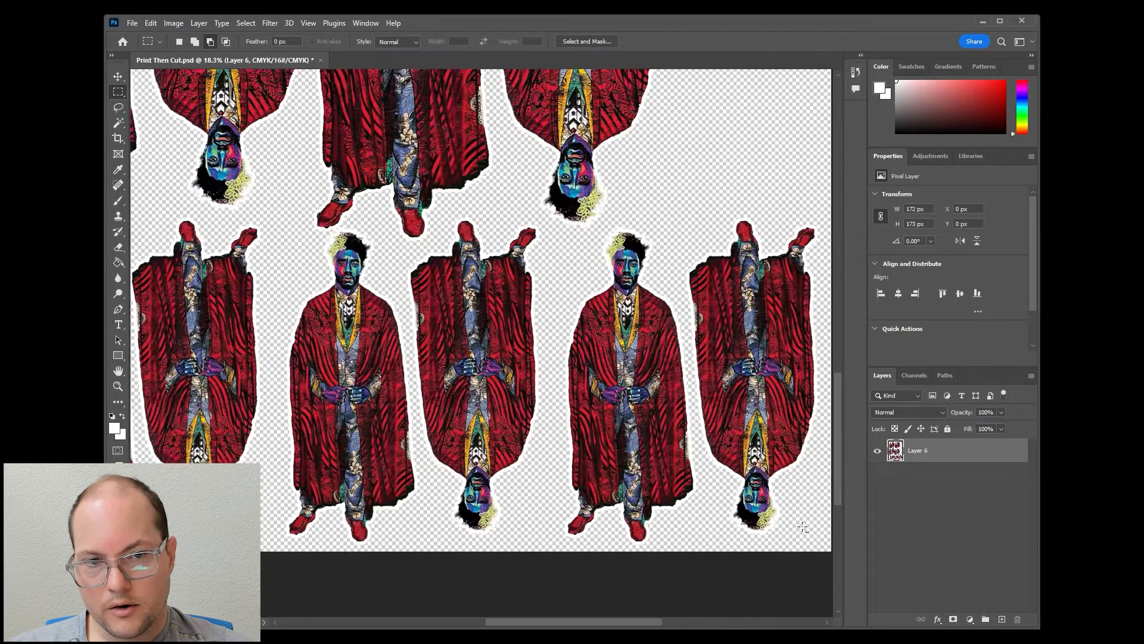
{"action": "scroll", "coordinate": [723, 589], "scroll_direction": "right", "scroll_amount": 5}
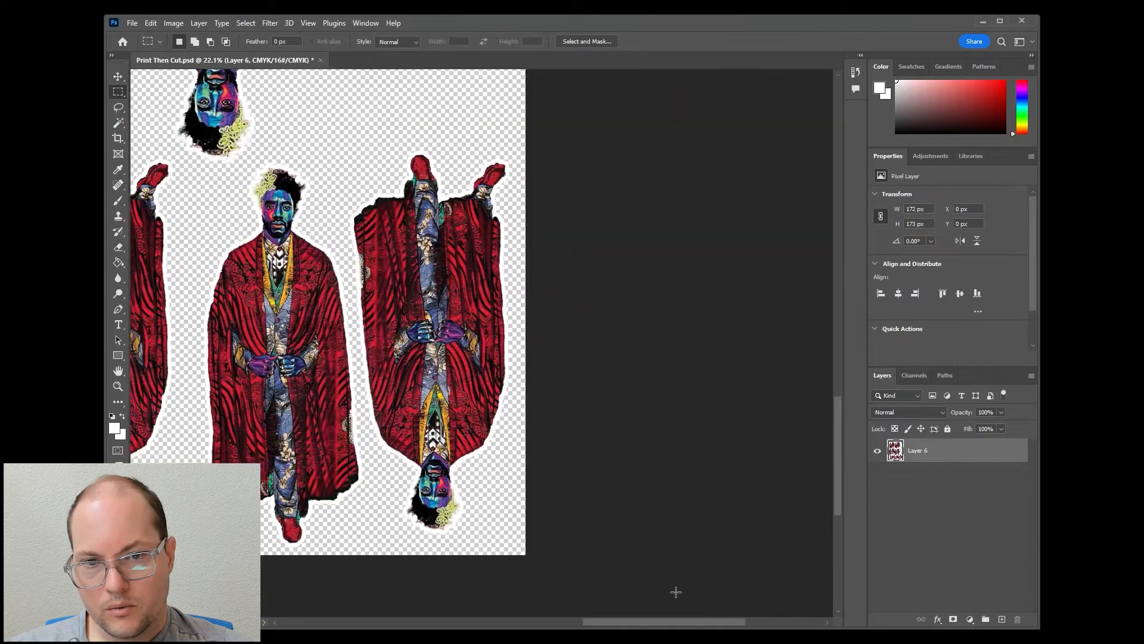
{"action": "left_click_drag", "start_coordinate": [512, 542], "coordinate": [539, 562]}
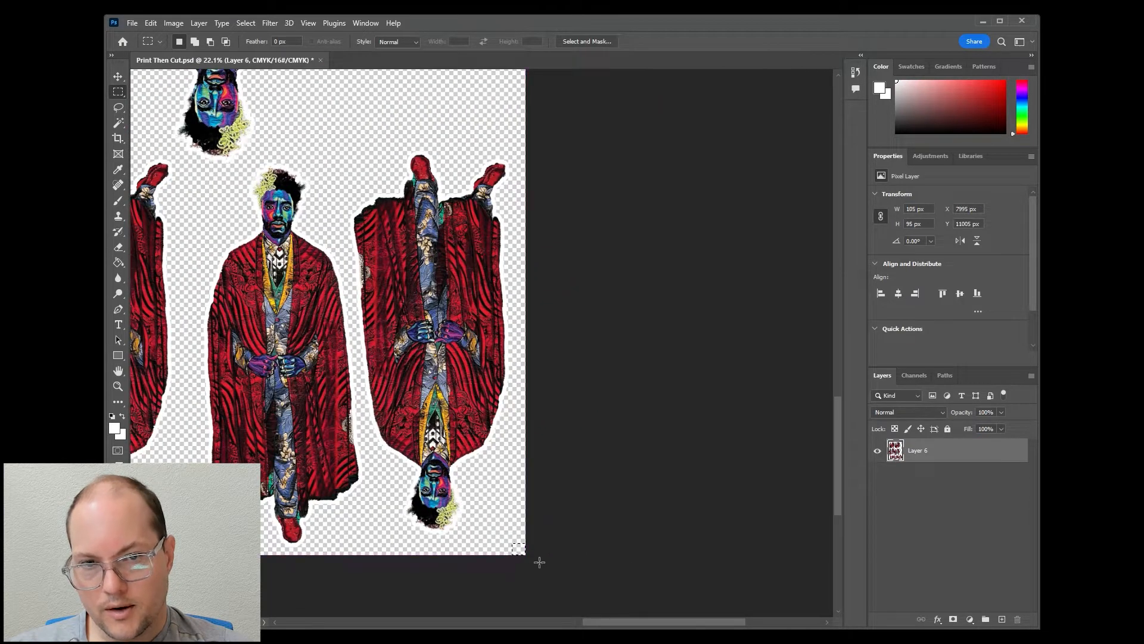
{"action": "left_click", "coordinate": [118, 262]}
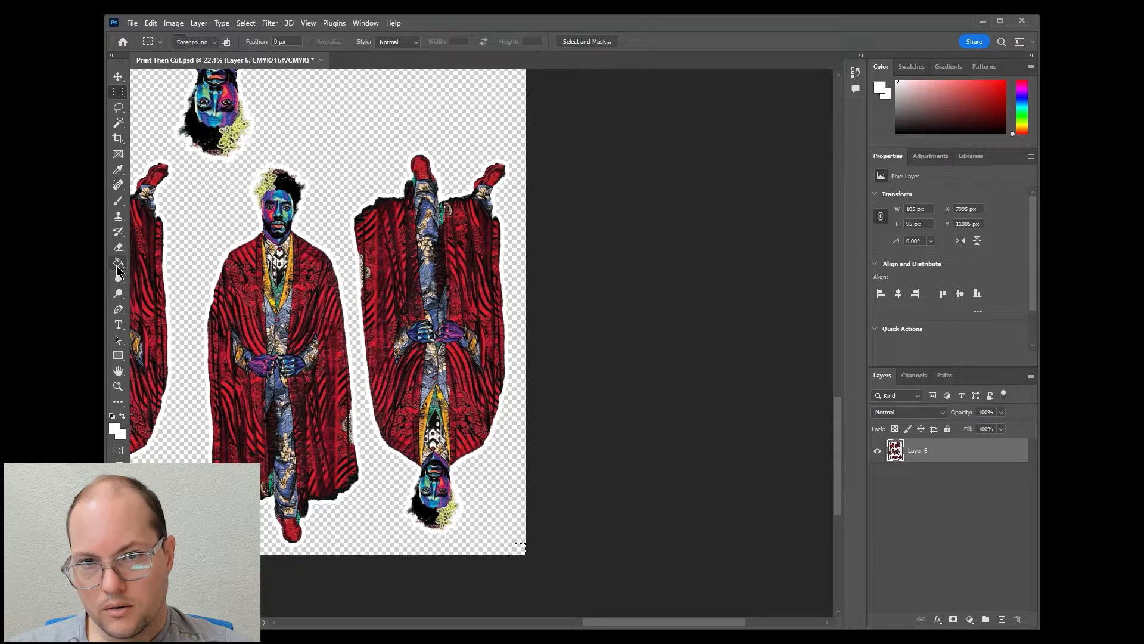
{"action": "left_click", "coordinate": [149, 275]}
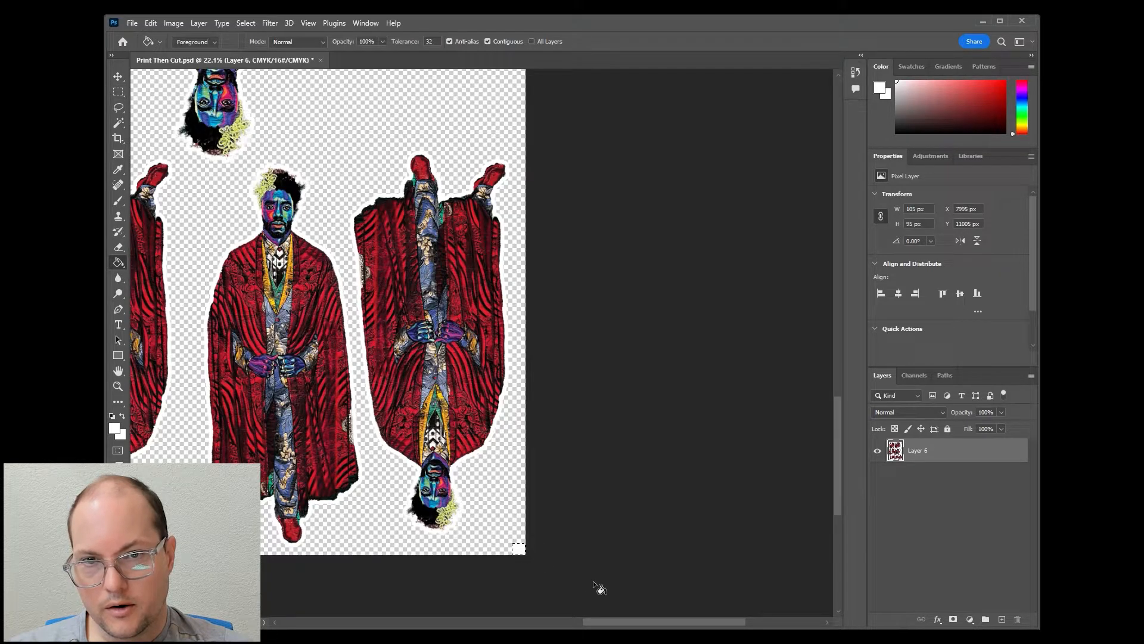
- Review the bottom row and the complete sheet layout with its two filled corners
{"action": "scroll", "coordinate": [254, 268], "scroll_direction": "down", "scroll_amount": 2}
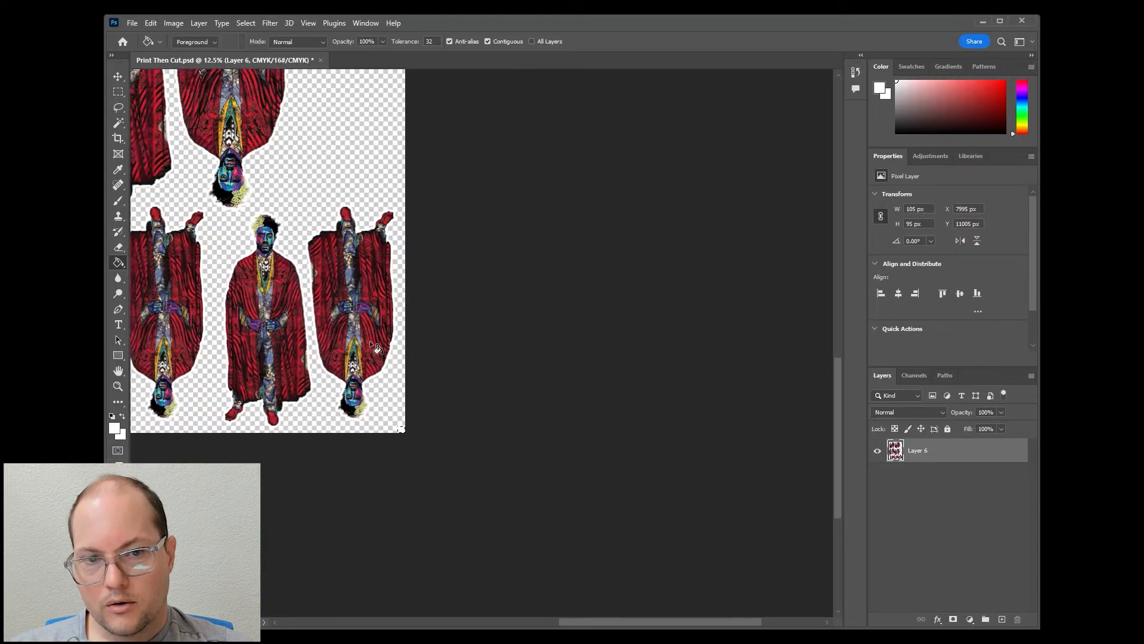
{"action": "left_click_drag", "start_coordinate": [652, 619], "coordinate": [536, 609]}
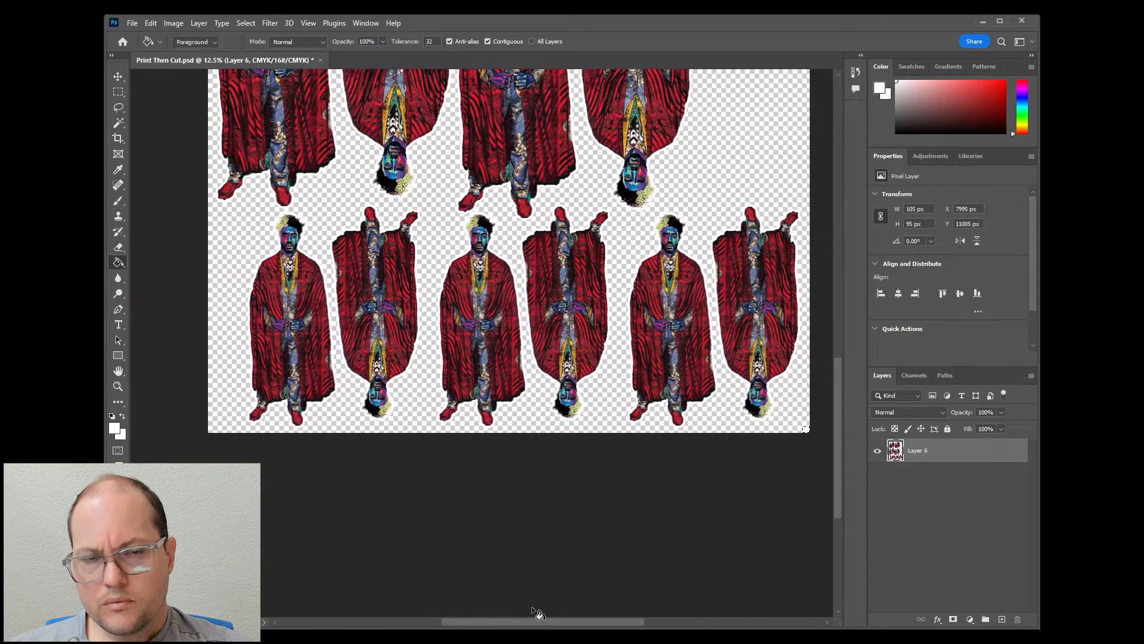
{"action": "scroll", "coordinate": [573, 430], "scroll_direction": "up", "scroll_amount": 2}
{"action": "scroll", "coordinate": [571, 386], "scroll_direction": "down", "scroll_amount": 4}
{"action": "scroll", "coordinate": [577, 400], "scroll_direction": "up", "scroll_amount": 1}
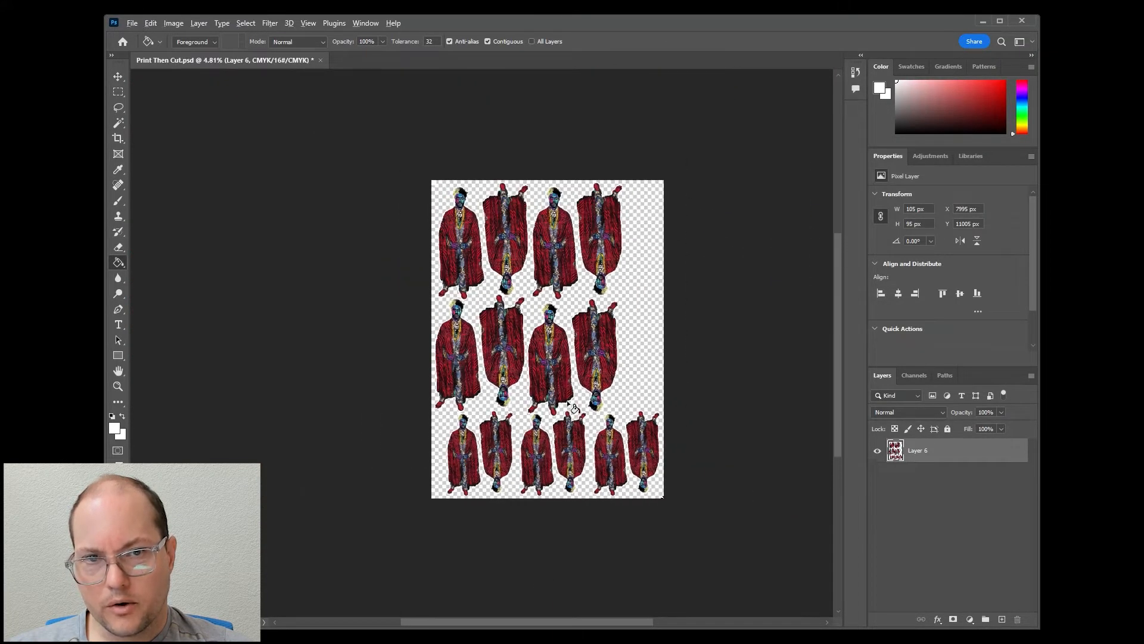
{"action": "scroll", "coordinate": [576, 401], "scroll_direction": "down", "scroll_amount": 2}
{"action": "scroll", "coordinate": [577, 401], "scroll_direction": "up", "scroll_amount": 3}
{"action": "scroll", "coordinate": [576, 400], "scroll_direction": "up", "scroll_amount": 1}
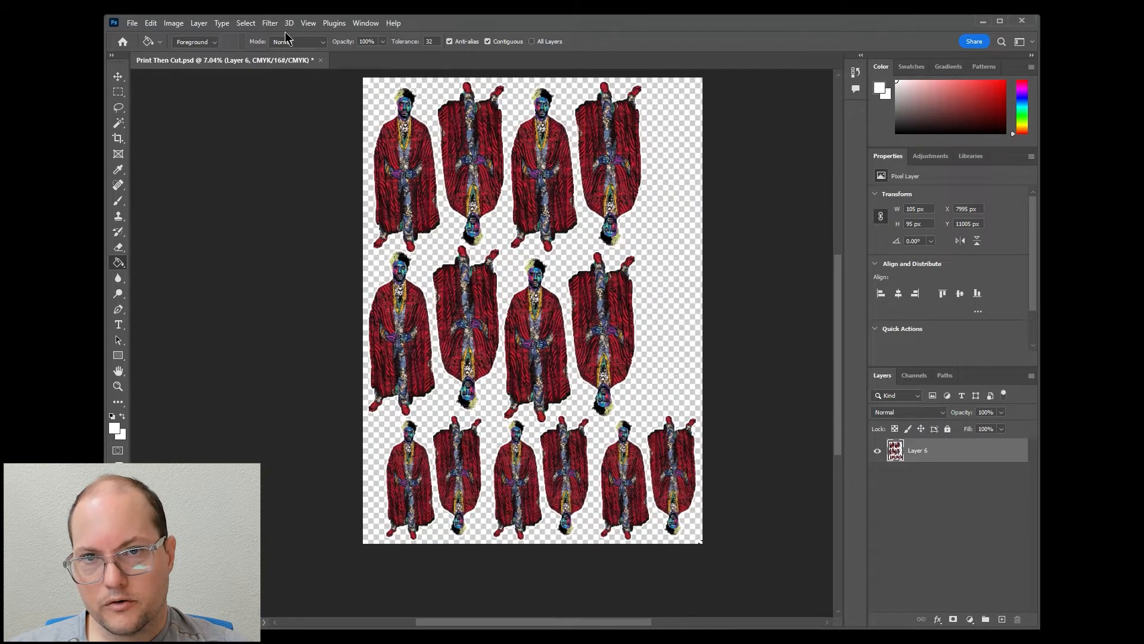
- Save the document and export it at 25% scale as the transparent PNG Print Then Cut.png in Creative Cloud Files
{"action": "key", "text": "ctrl+s"}
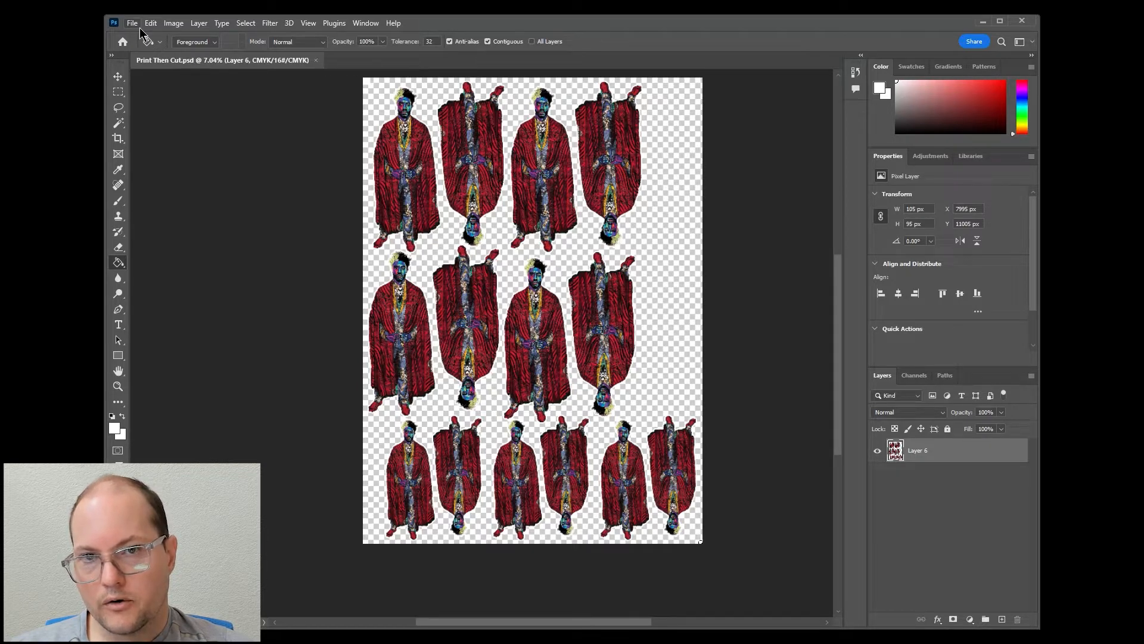
{"action": "left_click", "coordinate": [132, 24]}
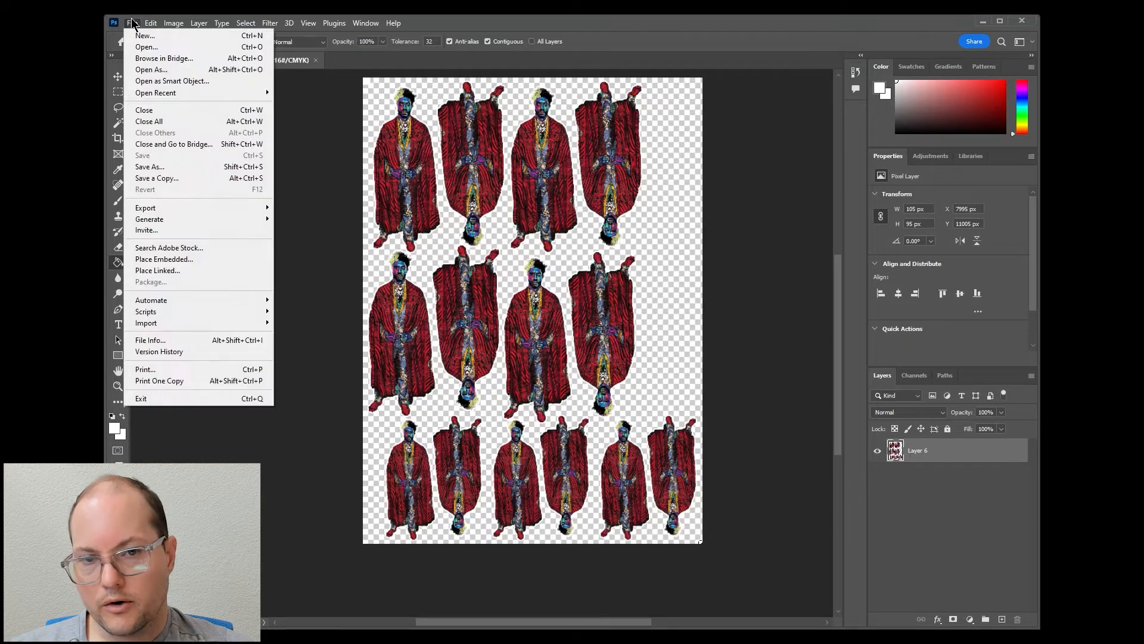
{"action": "mouse_move", "coordinate": [191, 206]}
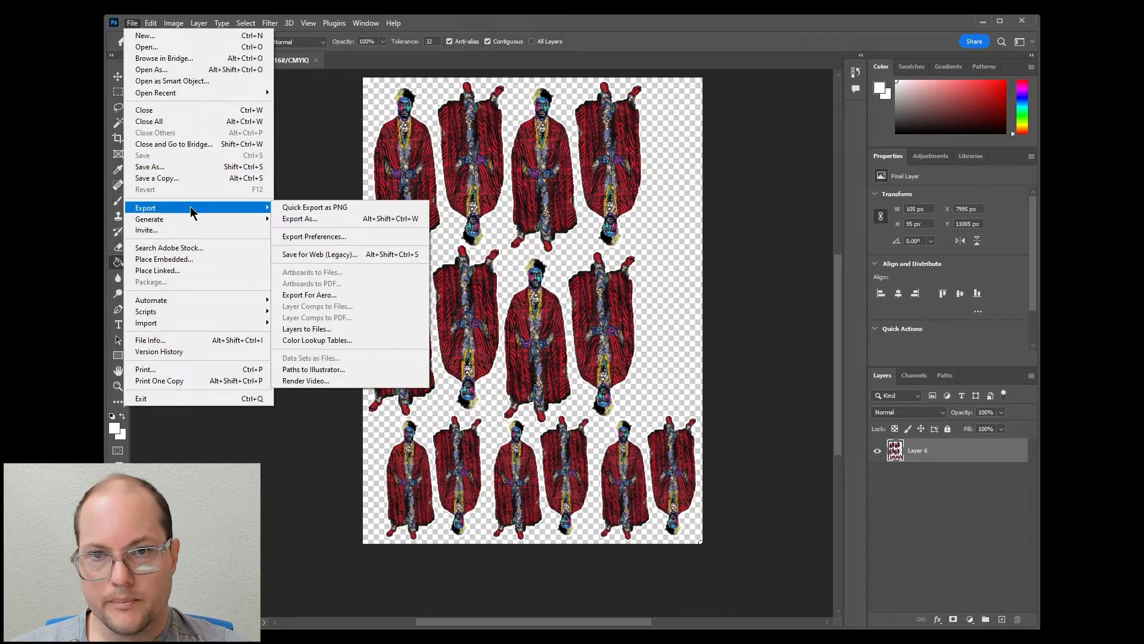
{"action": "left_click", "coordinate": [381, 219]}
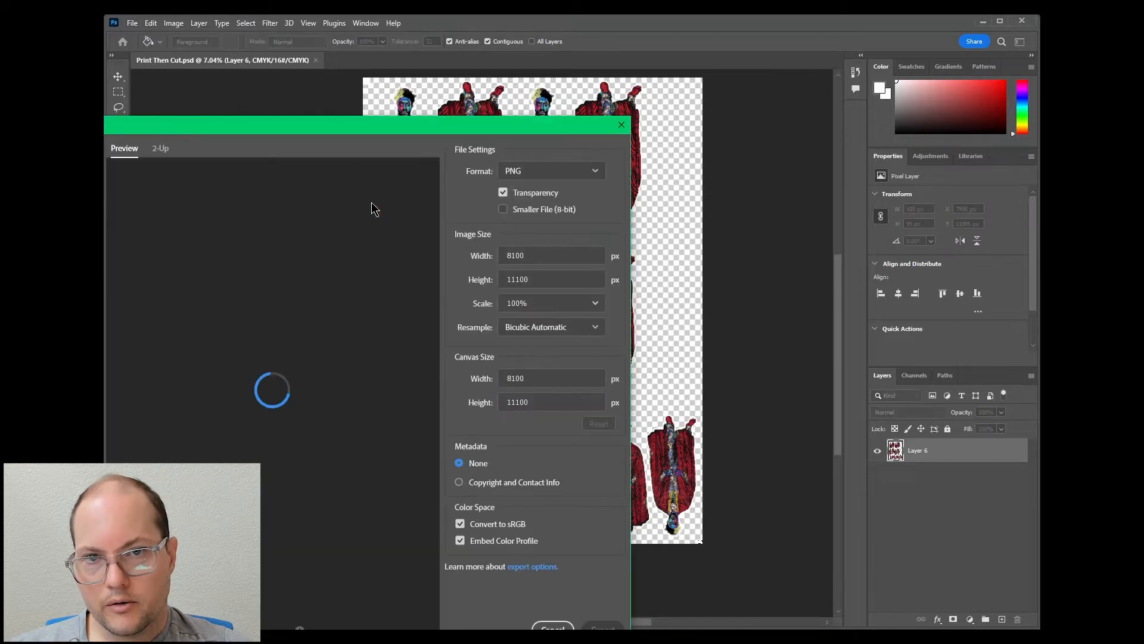
{"action": "left_click_drag", "start_coordinate": [345, 125], "coordinate": [603, 59]}
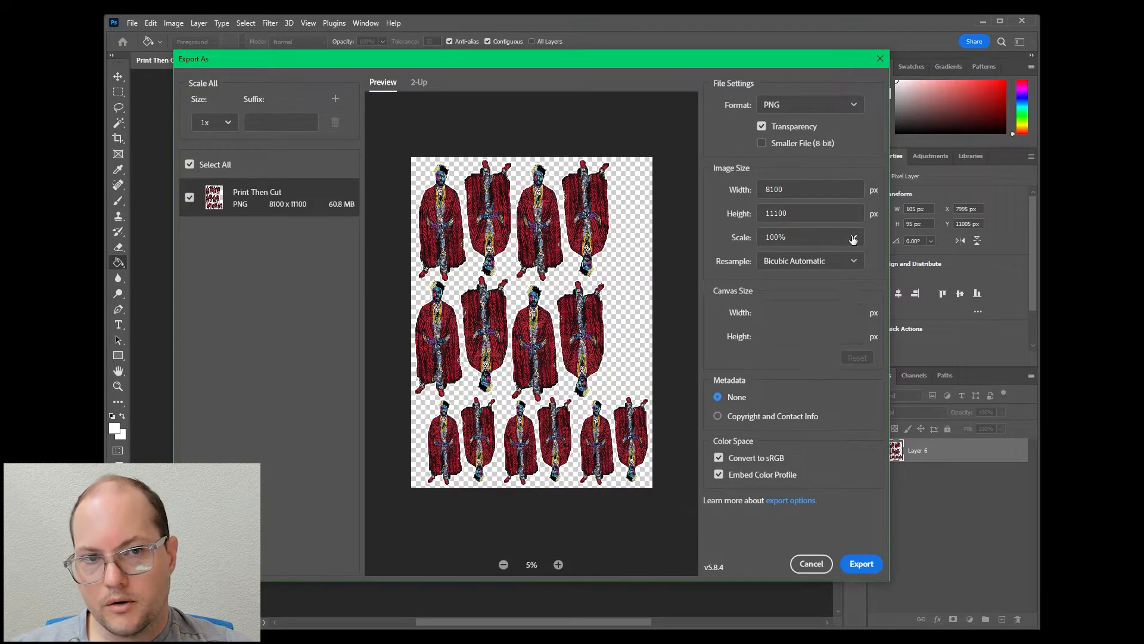
{"action": "left_click", "coordinate": [853, 238]}
{"action": "left_click", "coordinate": [819, 280]}
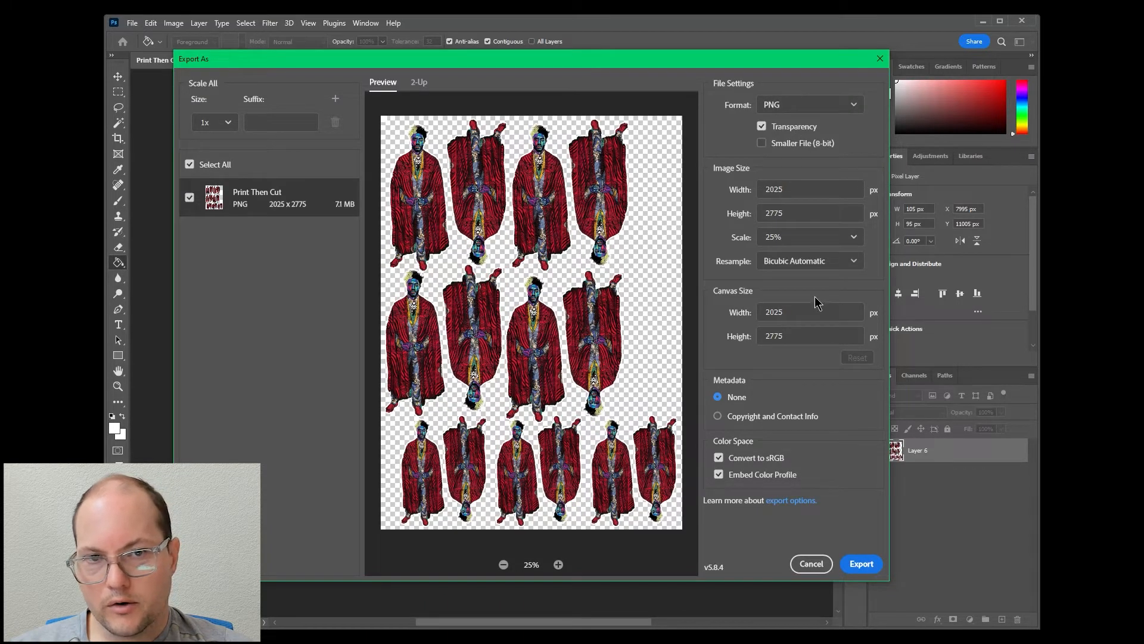
{"action": "left_click", "coordinate": [858, 564]}
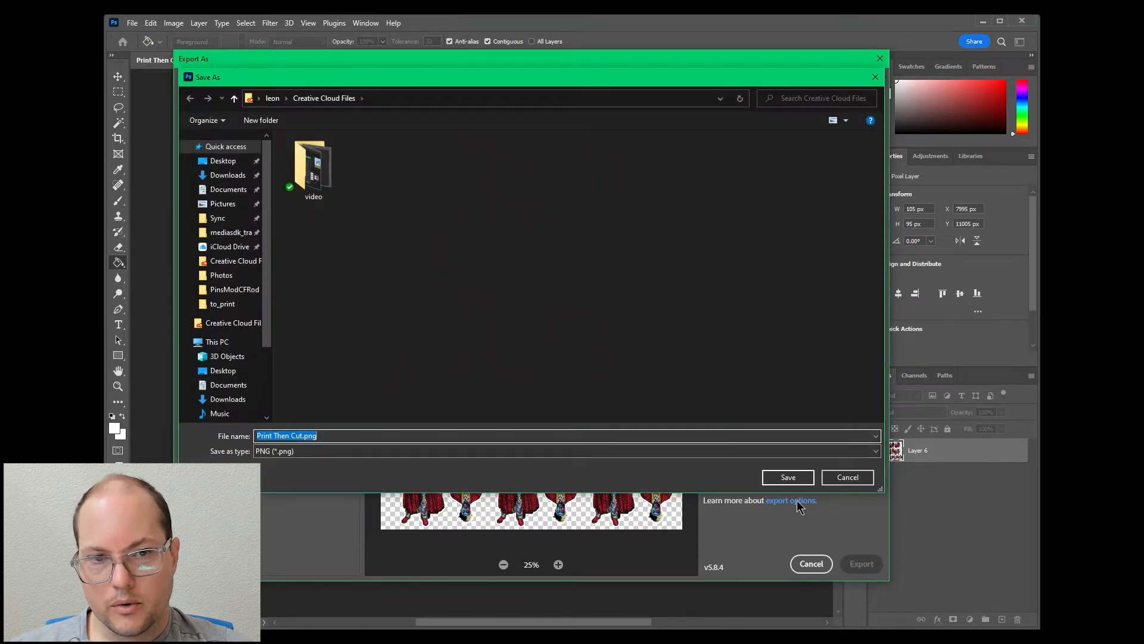
{"action": "left_click", "coordinate": [787, 476]}
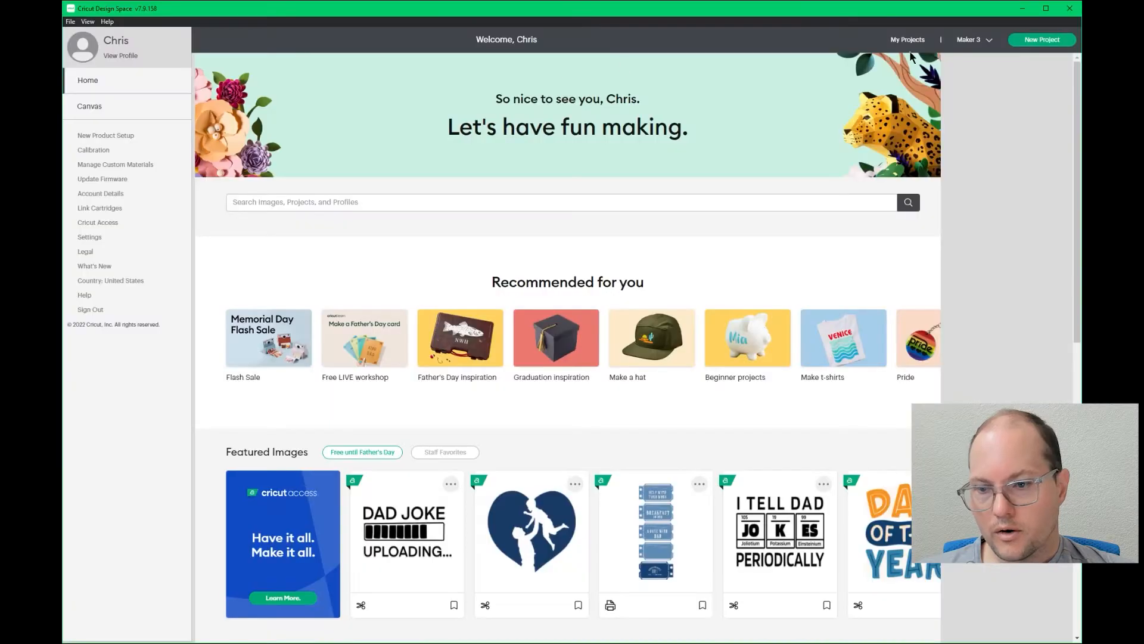
- Switch to Cricut Design Space, start a new project and load Print Then Cut.png from Creative Cloud Files as an image upload
{"action": "left_click", "coordinate": [1033, 41]}
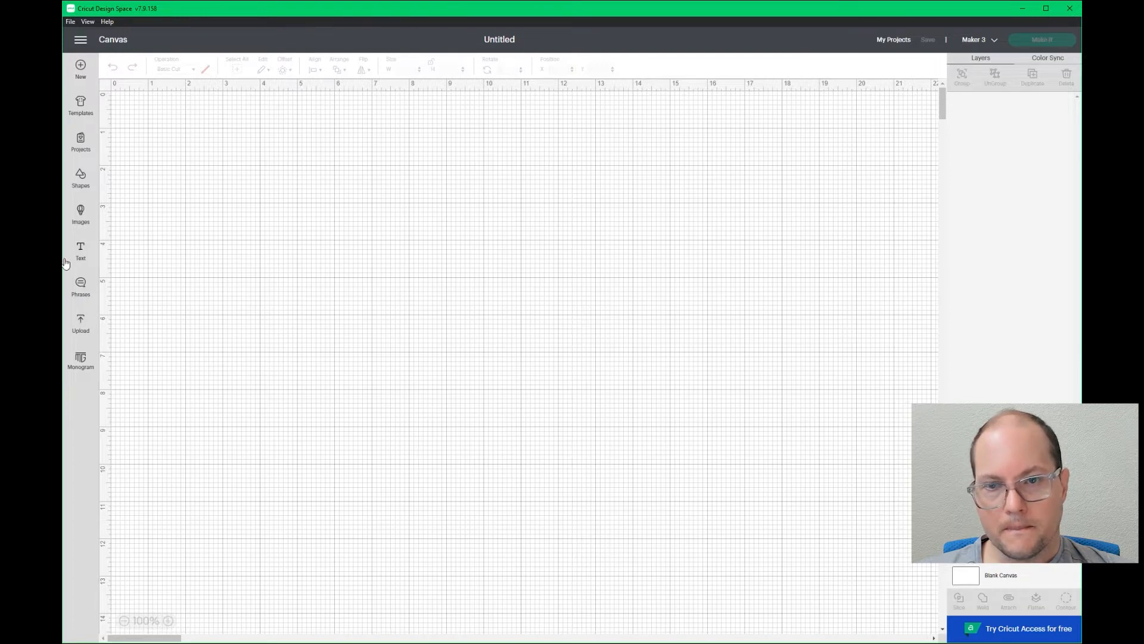
{"action": "left_click", "coordinate": [81, 322]}
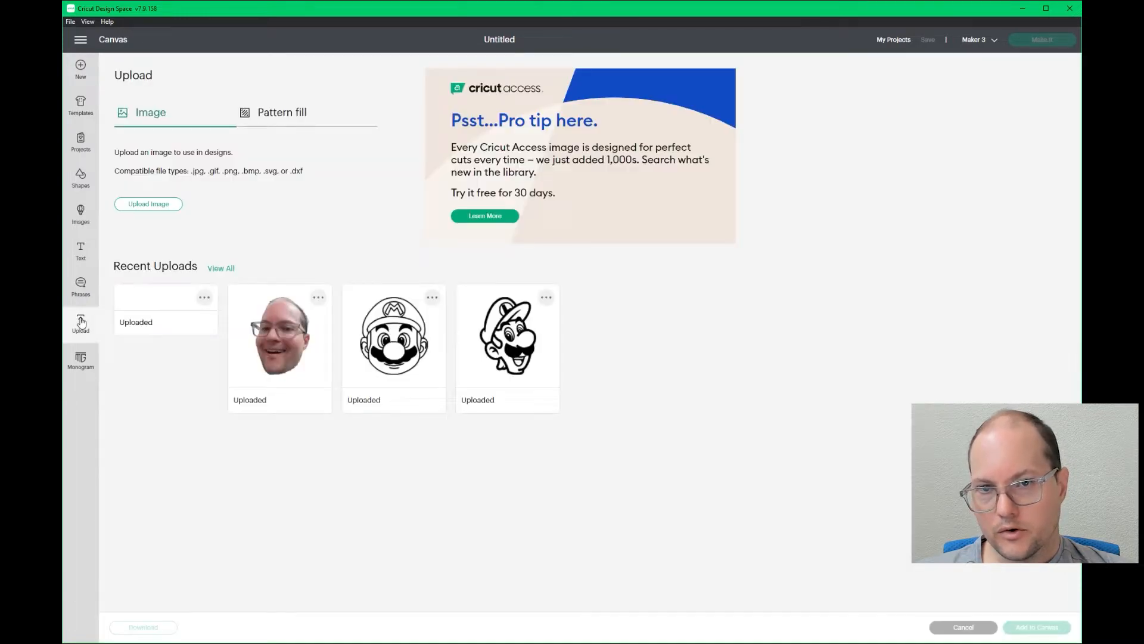
{"action": "left_click", "coordinate": [149, 204]}
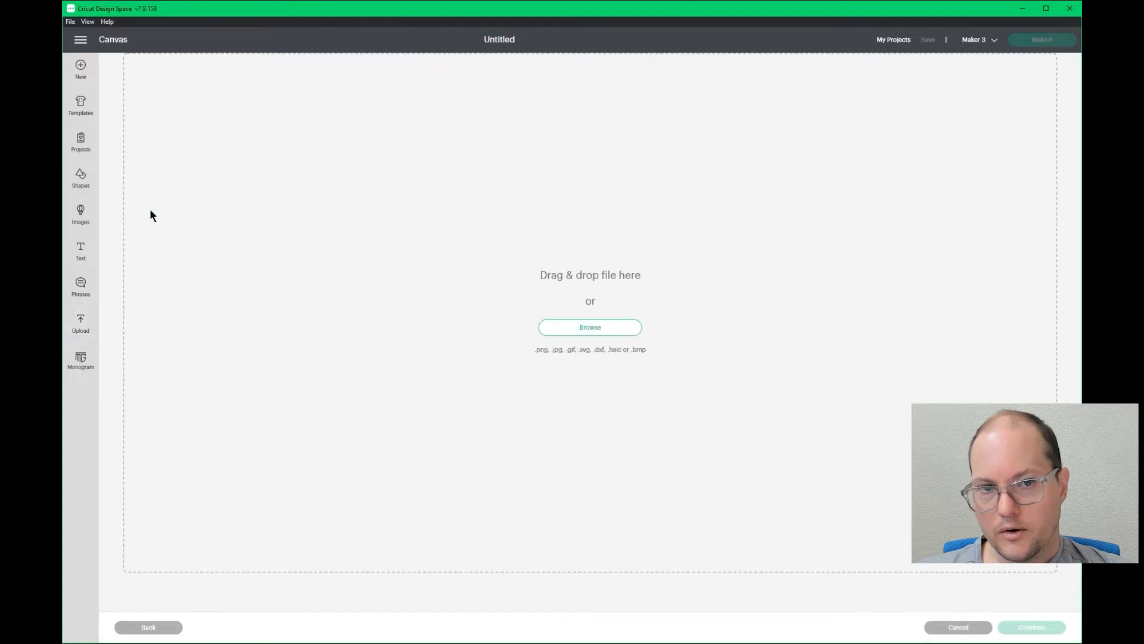
{"action": "left_click", "coordinate": [575, 327]}
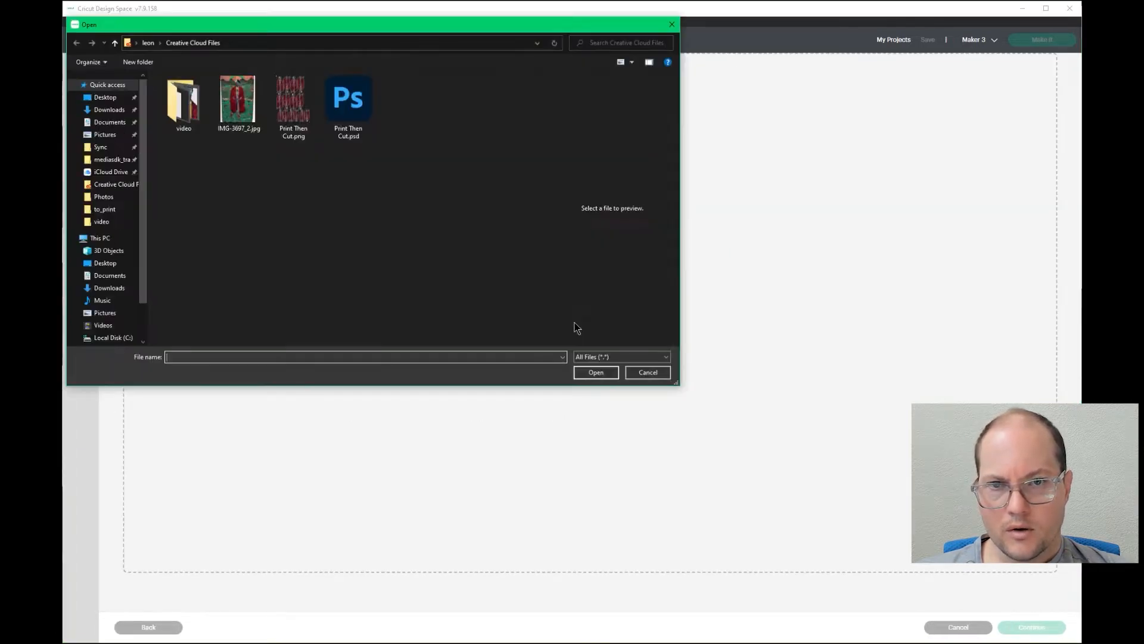
{"action": "left_click", "coordinate": [299, 101]}
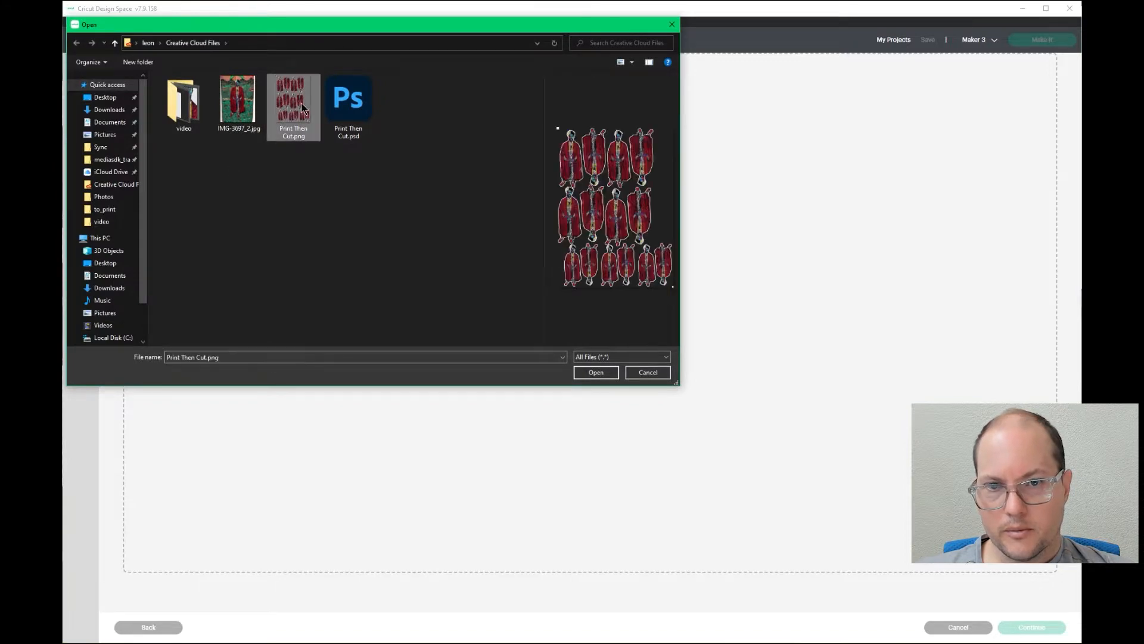
{"action": "left_click", "coordinate": [593, 367]}
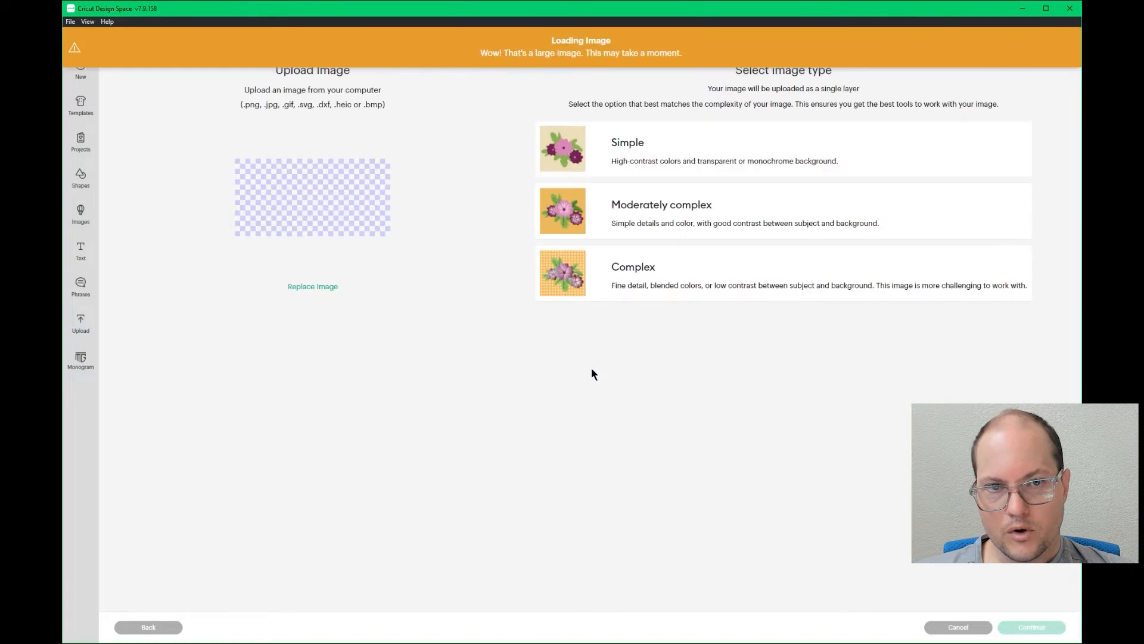
- Set the image type to Moderately complex, keep the background as is, and upload the sheet as a Print Then Cut image
{"action": "left_click", "coordinate": [705, 267]}
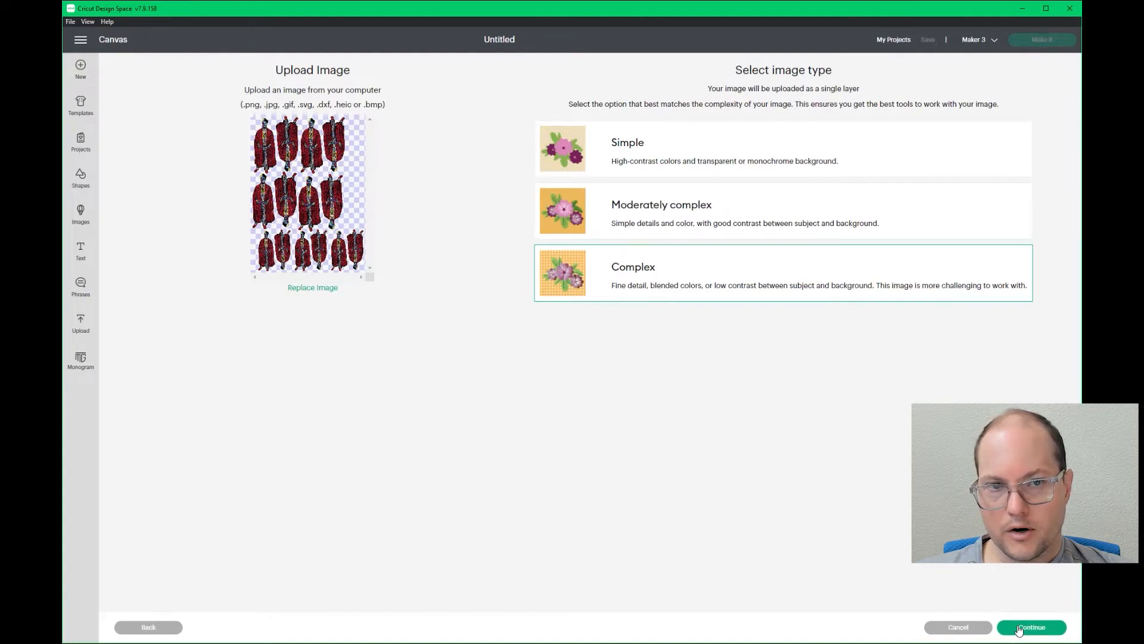
{"action": "left_click", "coordinate": [923, 228]}
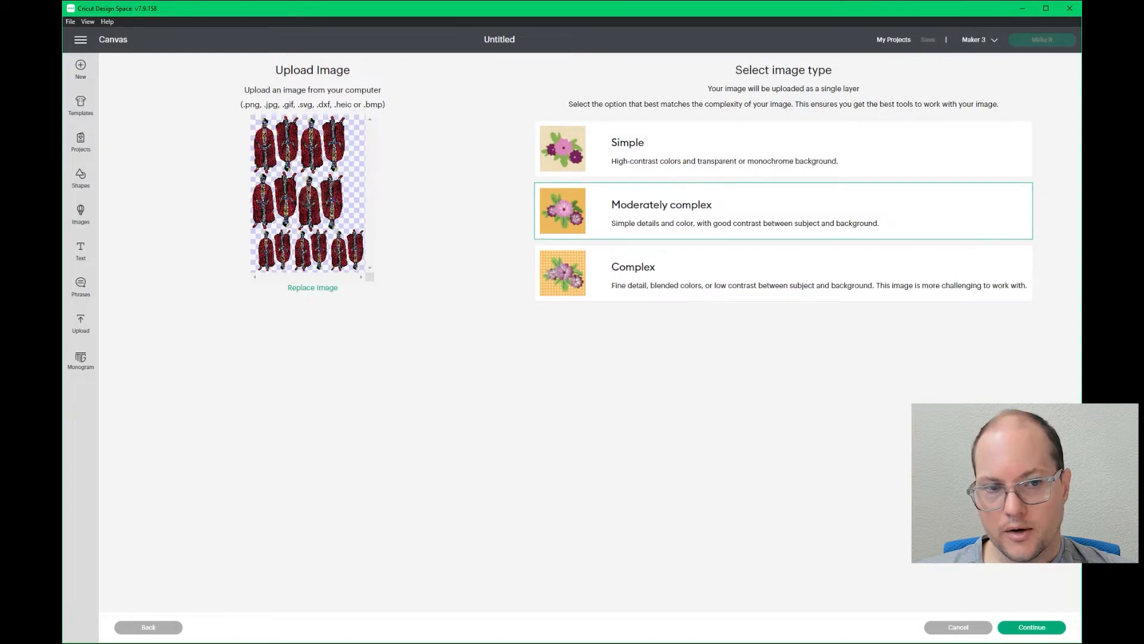
{"action": "left_click", "coordinate": [1030, 631]}
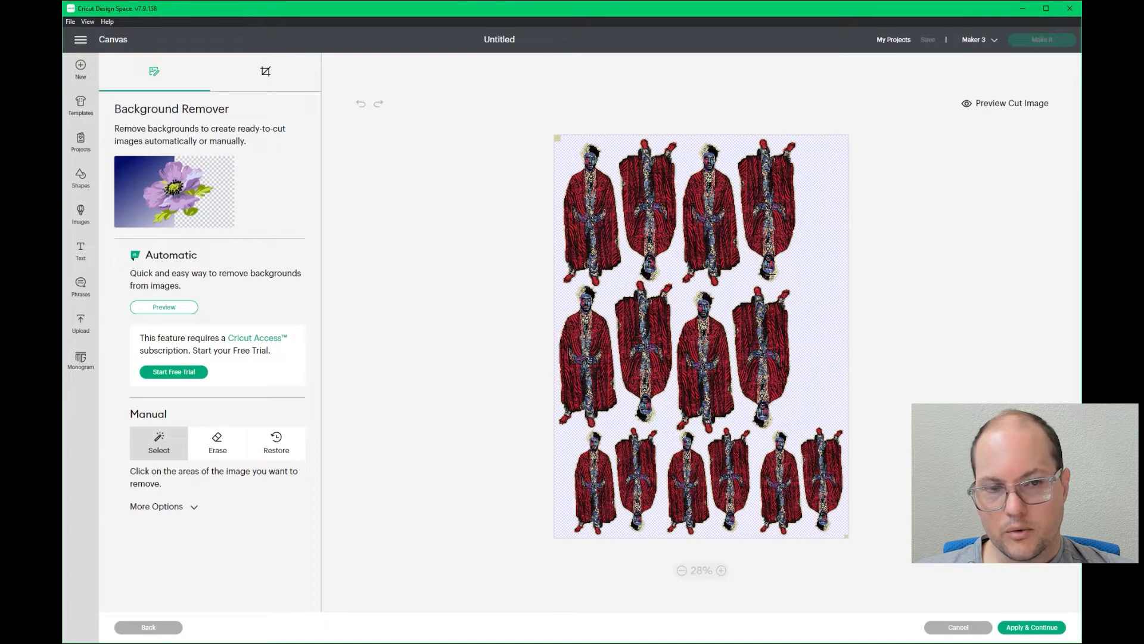
{"action": "left_click", "coordinate": [1021, 627]}
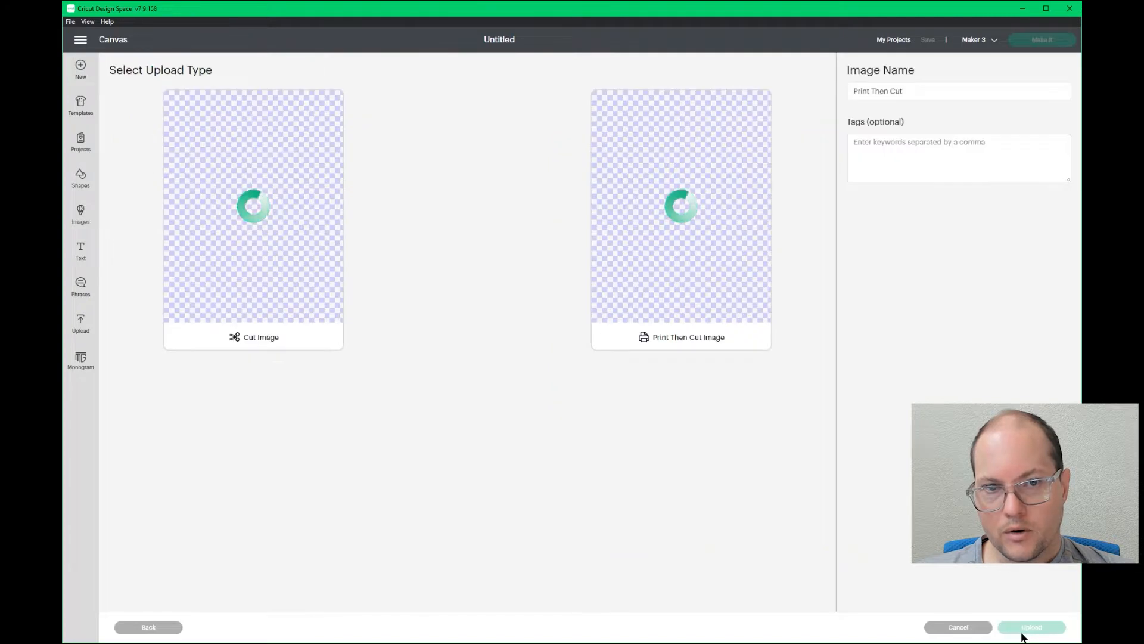
{"action": "left_click", "coordinate": [688, 193]}
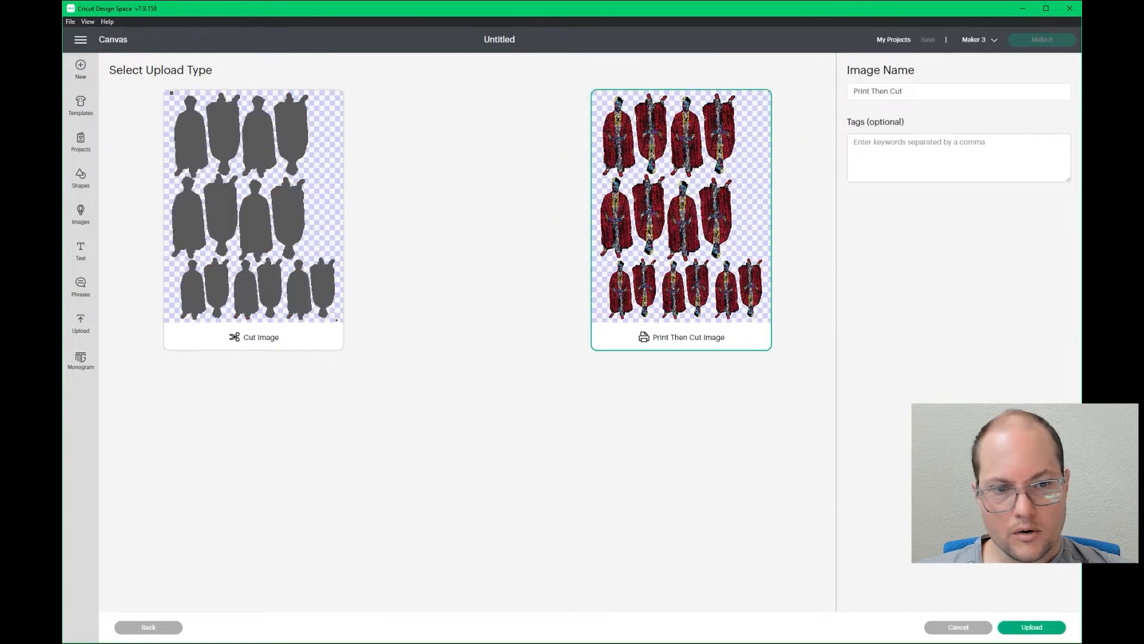
{"action": "left_click", "coordinate": [1031, 627]}
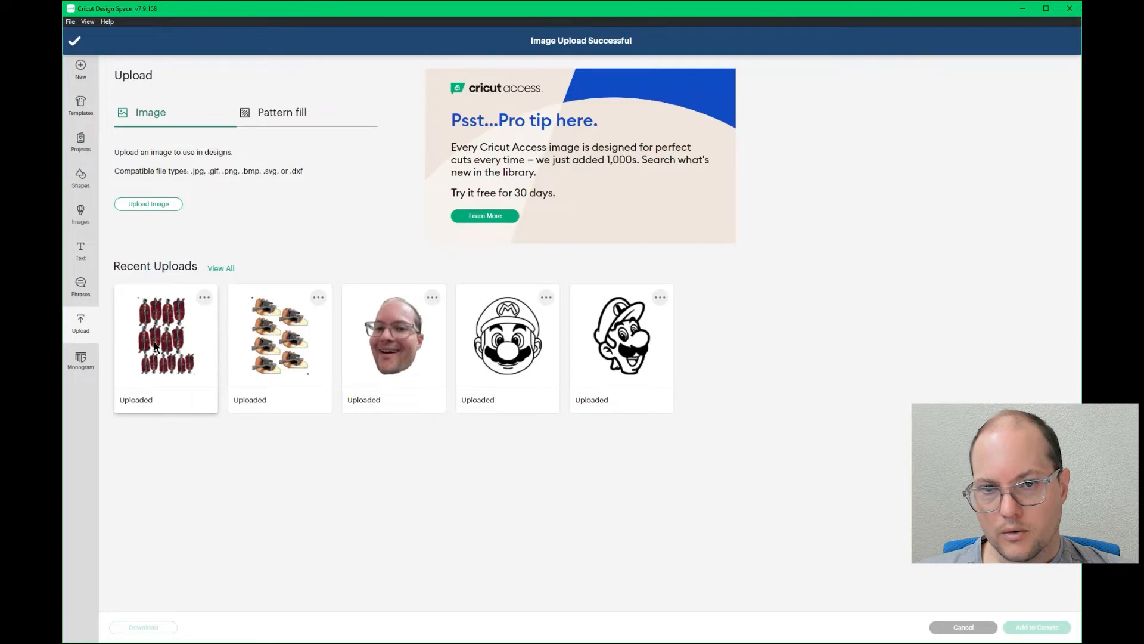
- Add the uploaded figure sheet to the canvas and set its size to 6.75 in wide by 9.25 in high
{"action": "left_click", "coordinate": [155, 347]}
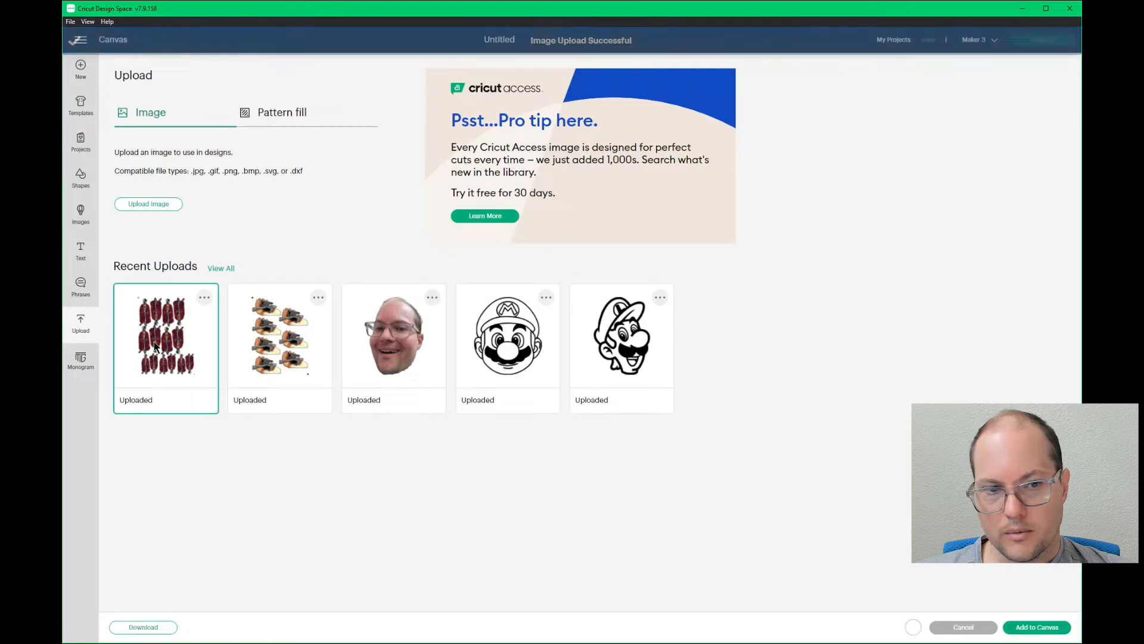
{"action": "left_click", "coordinate": [1053, 626]}
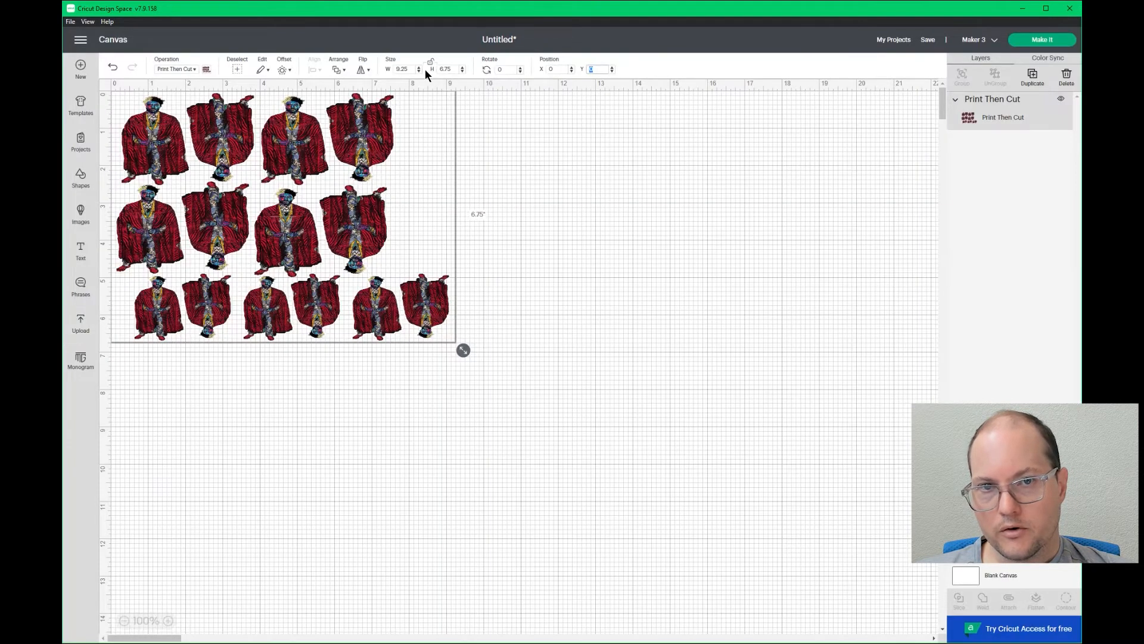
{"action": "key", "text": "shift+Tab"}
{"action": "key", "text": "shift+Tab"}
{"action": "key", "text": "shift+Tab"}
{"action": "key", "text": "shift+Tab"}
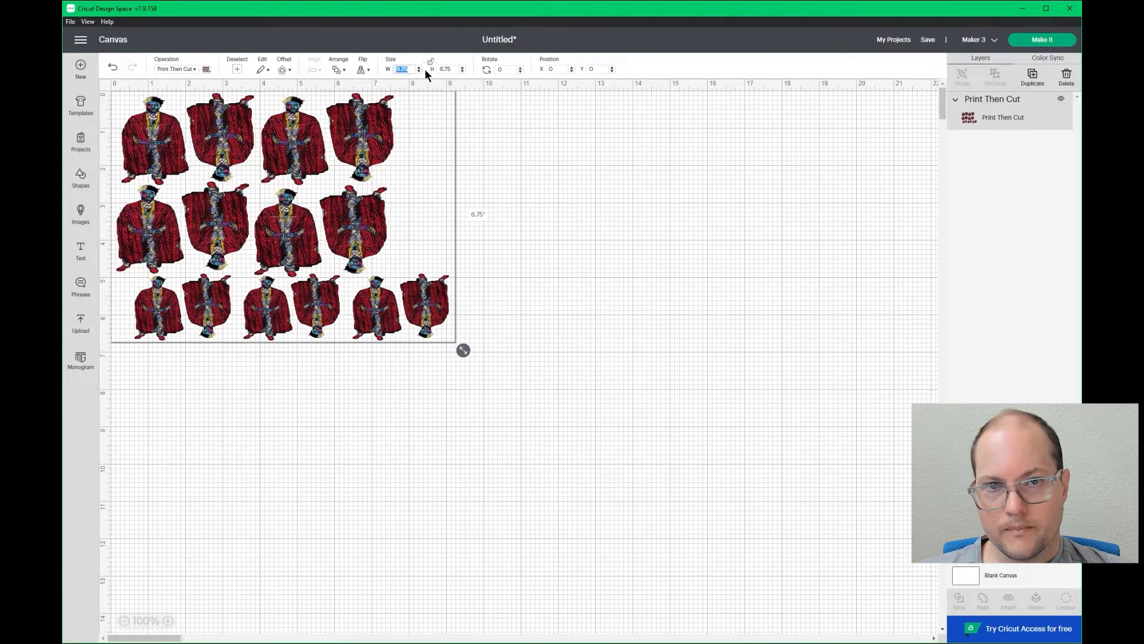
{"action": "type", "text": "6.75"}
{"action": "key", "text": "Tab"}
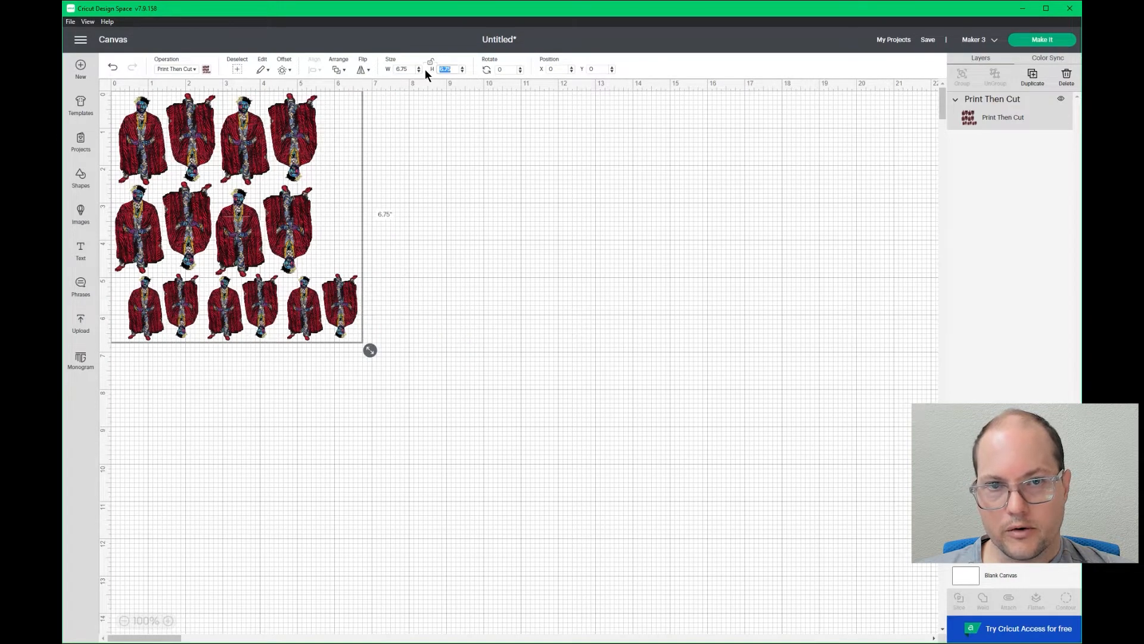
{"action": "type", "text": "9.25"}
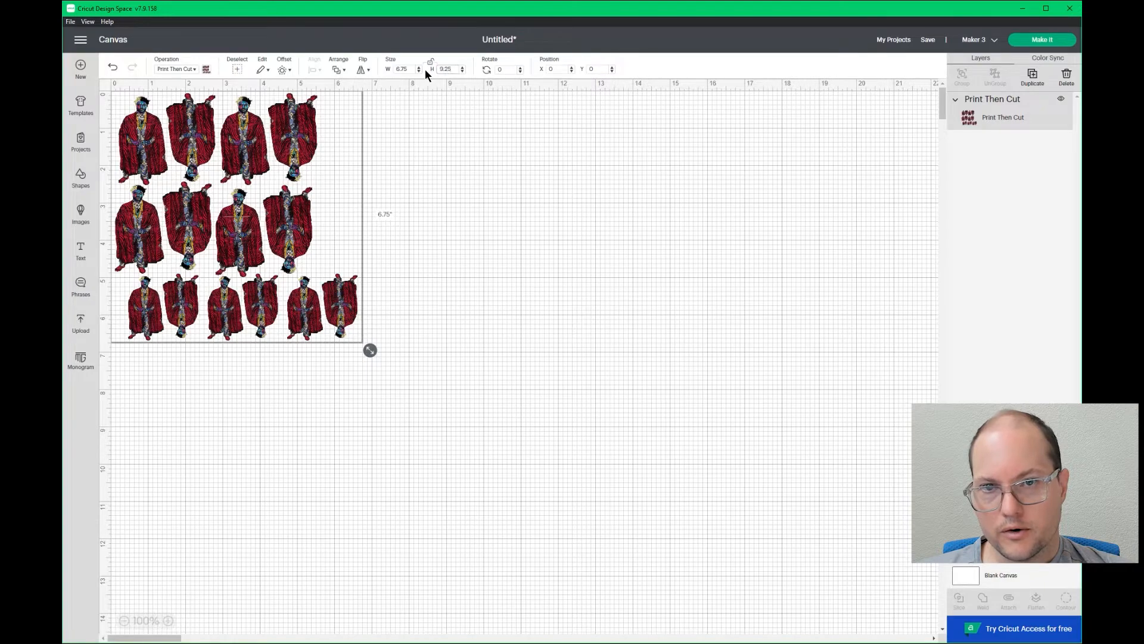
{"action": "key", "text": "Return"}
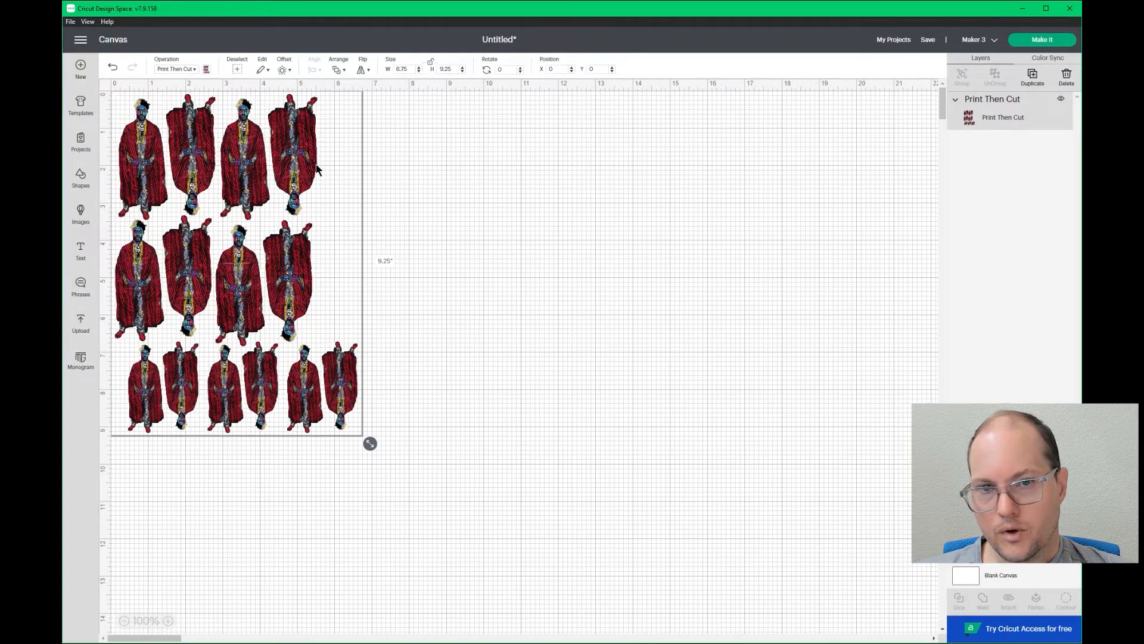
- Continue the project to print setup and send it to the printer with Add Bleed off and Use System Dialog on
{"action": "left_click", "coordinate": [1062, 42]}
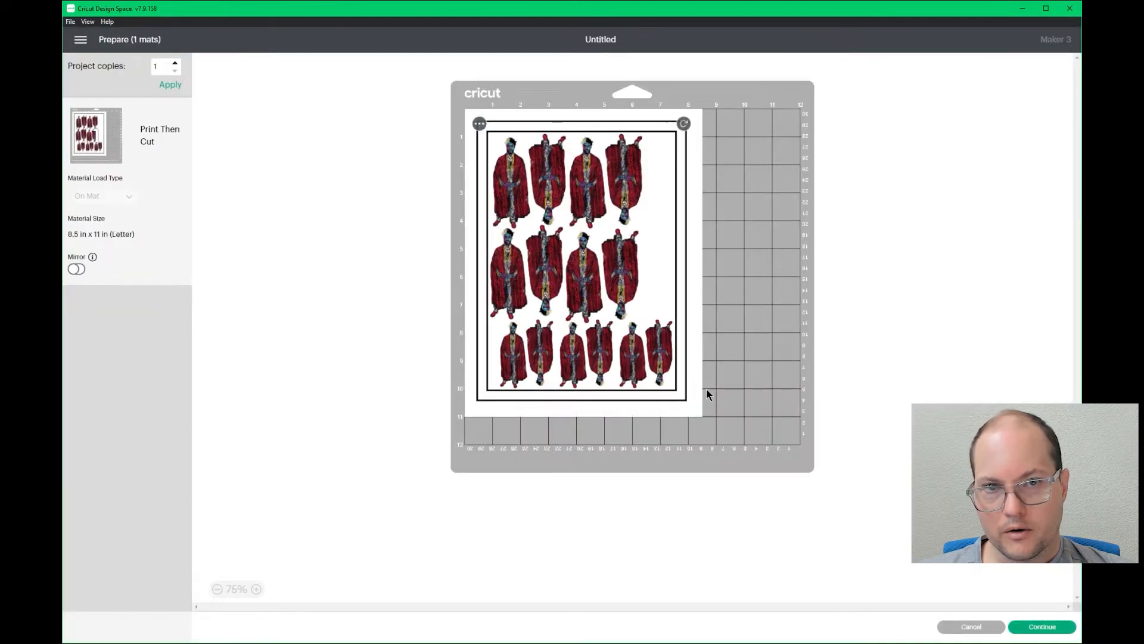
{"action": "left_click", "coordinate": [1020, 630]}
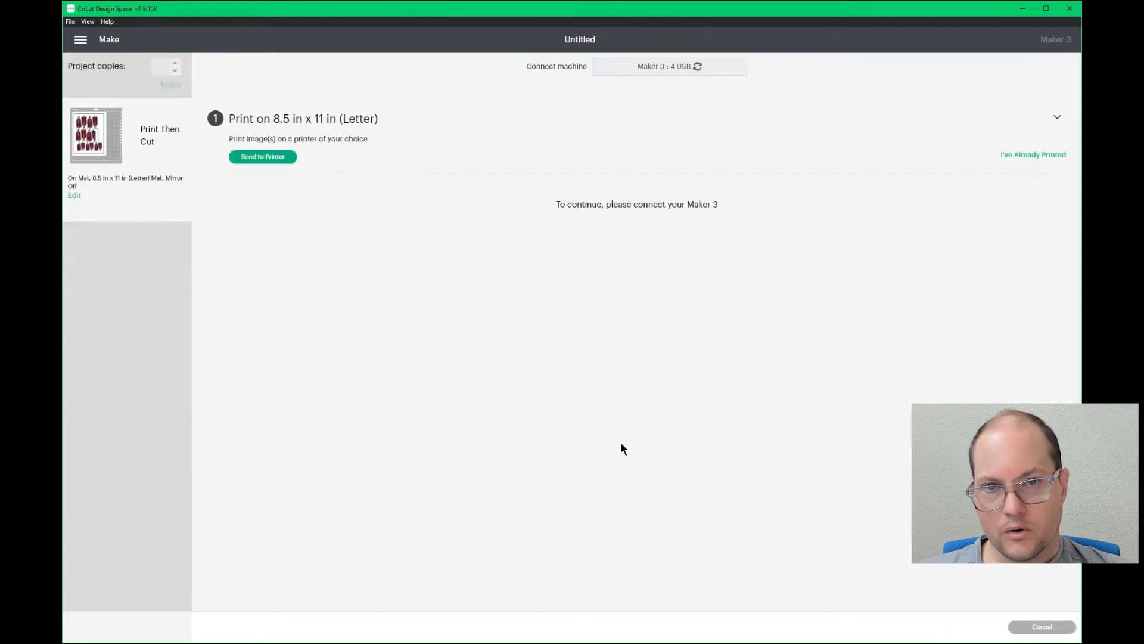
{"action": "left_click", "coordinate": [281, 158]}
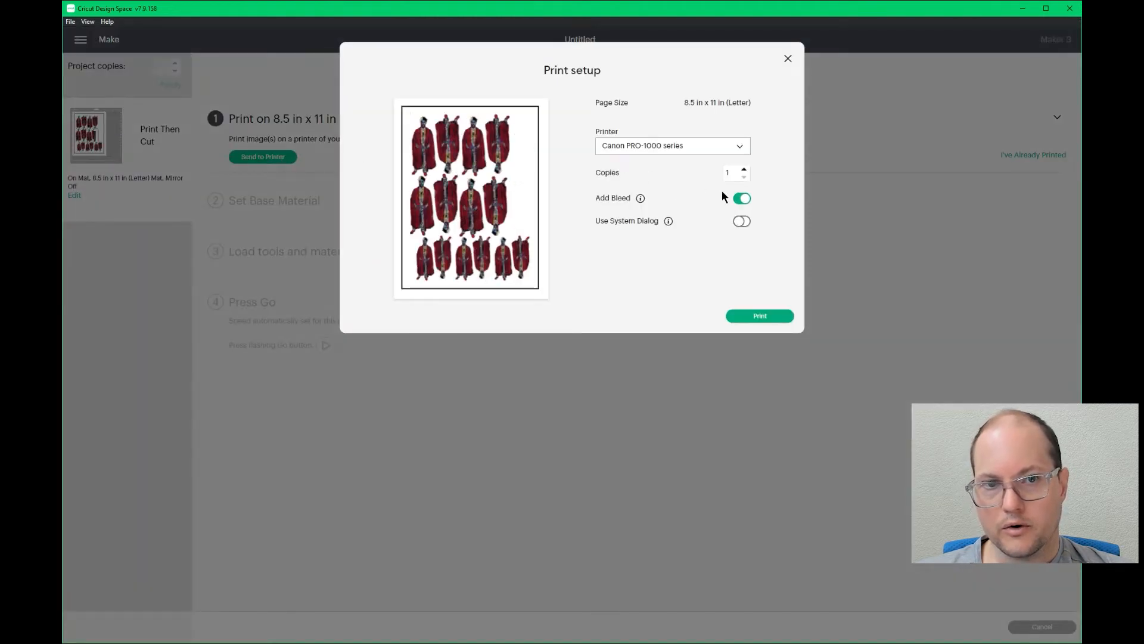
{"action": "left_click", "coordinate": [742, 198]}
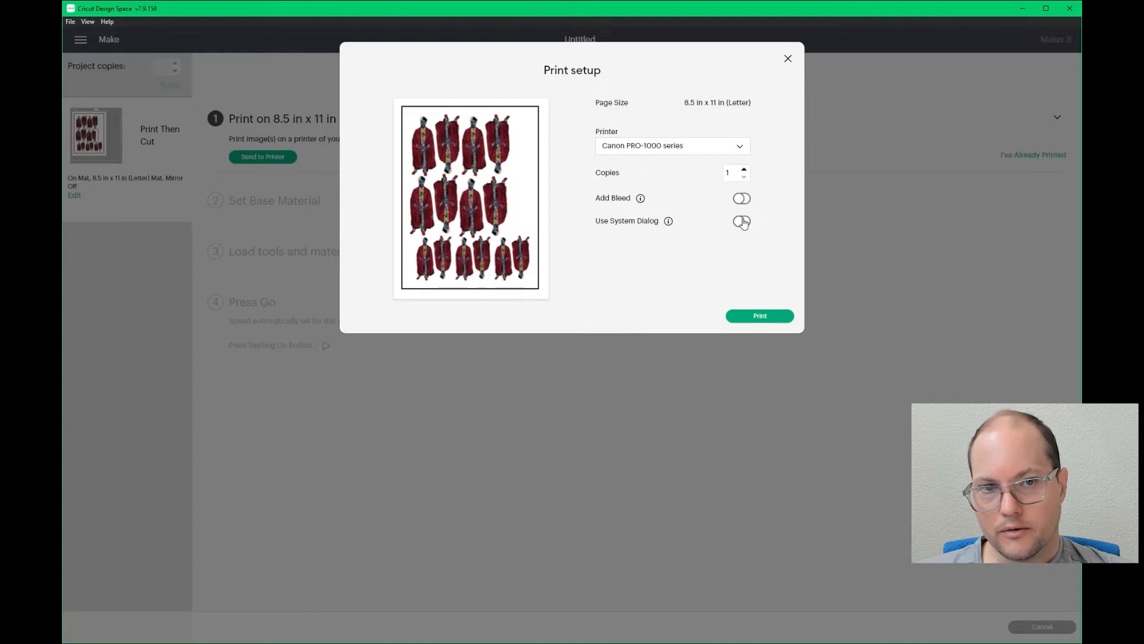
{"action": "left_click", "coordinate": [742, 222]}
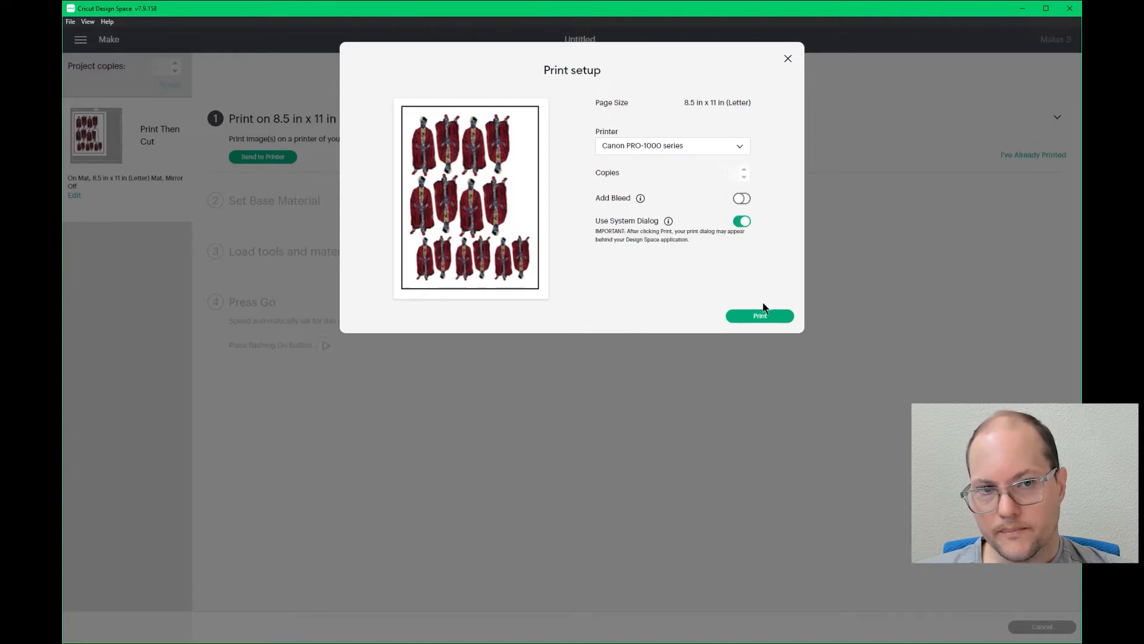
{"action": "left_click", "coordinate": [765, 318]}
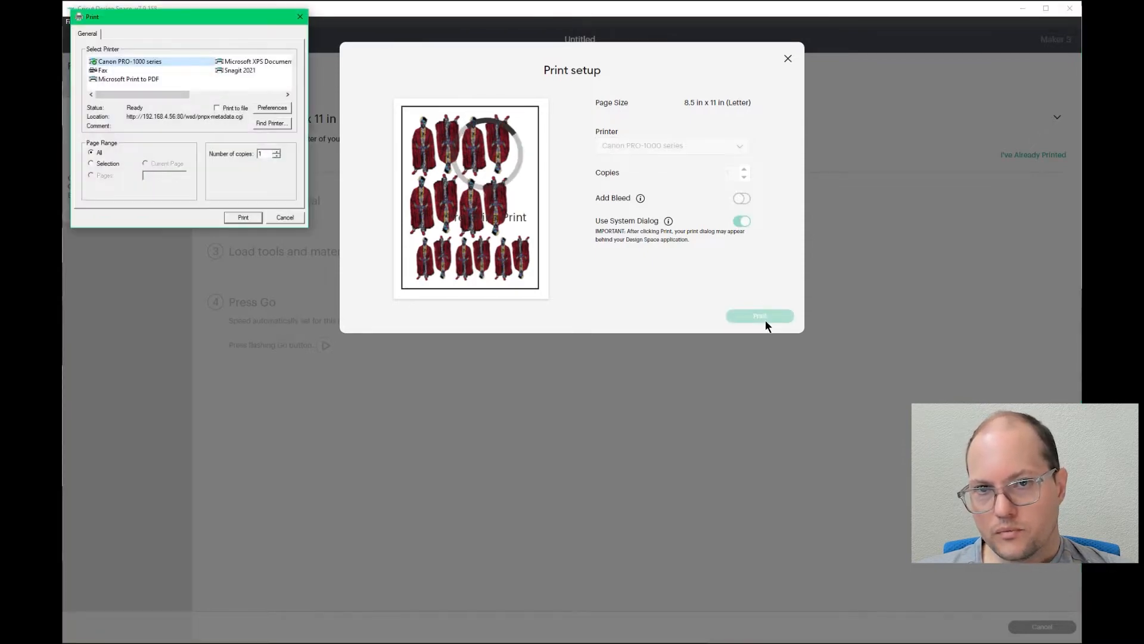
- Print the sheet with Microsoft Print to PDF and save it as template.pdf in Creative Cloud Files
{"action": "left_click_drag", "start_coordinate": [227, 20], "coordinate": [592, 152]}
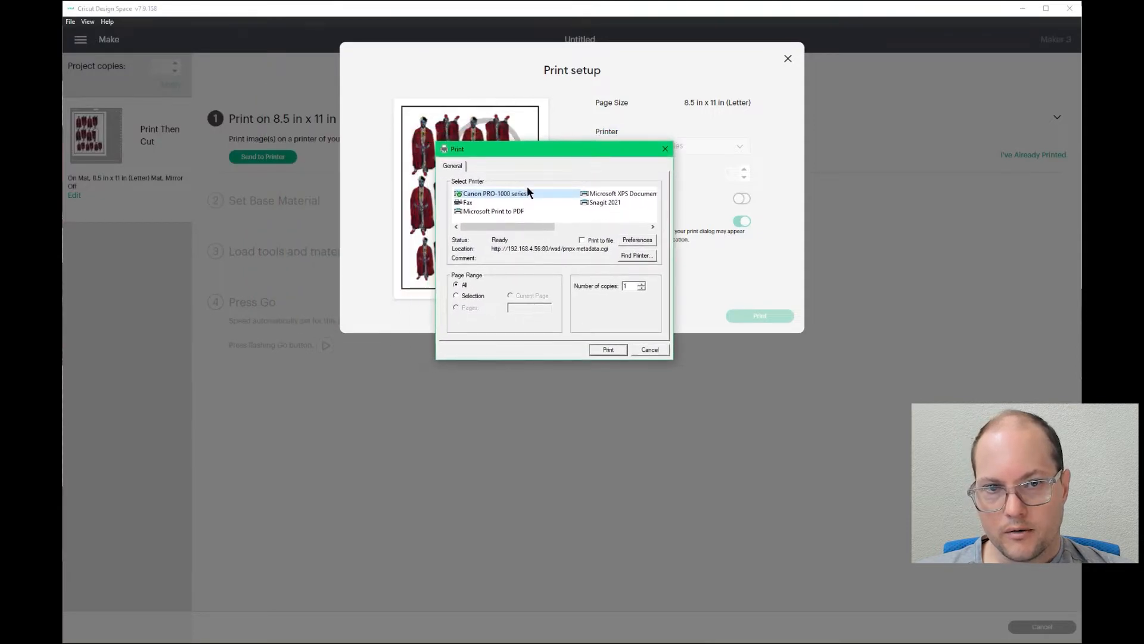
{"action": "left_click", "coordinate": [503, 214]}
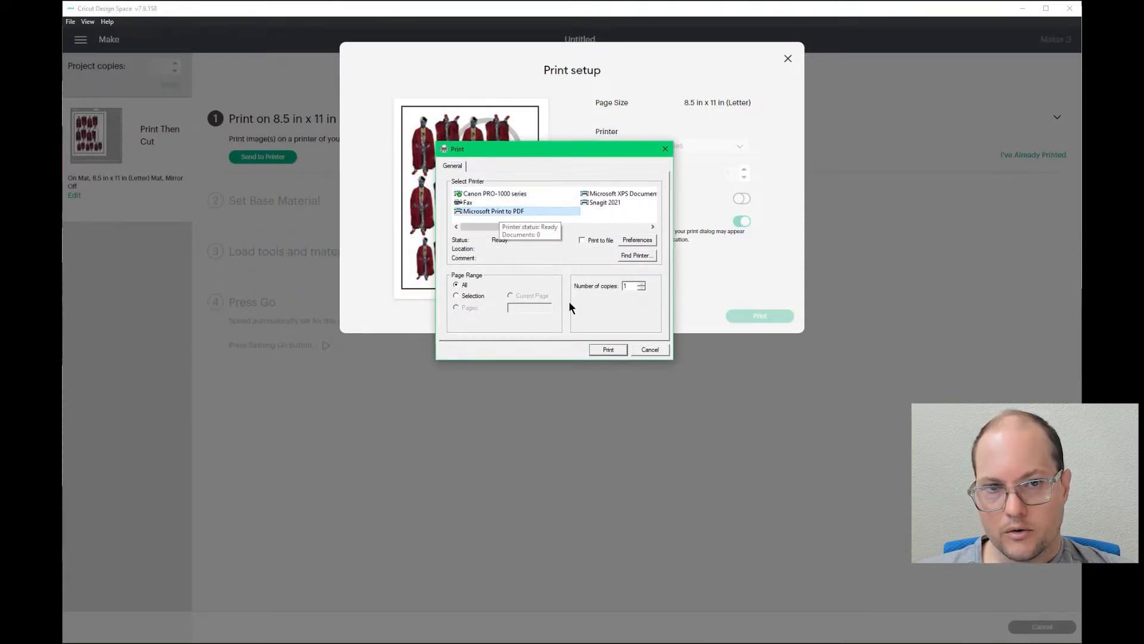
{"action": "left_click", "coordinate": [606, 350]}
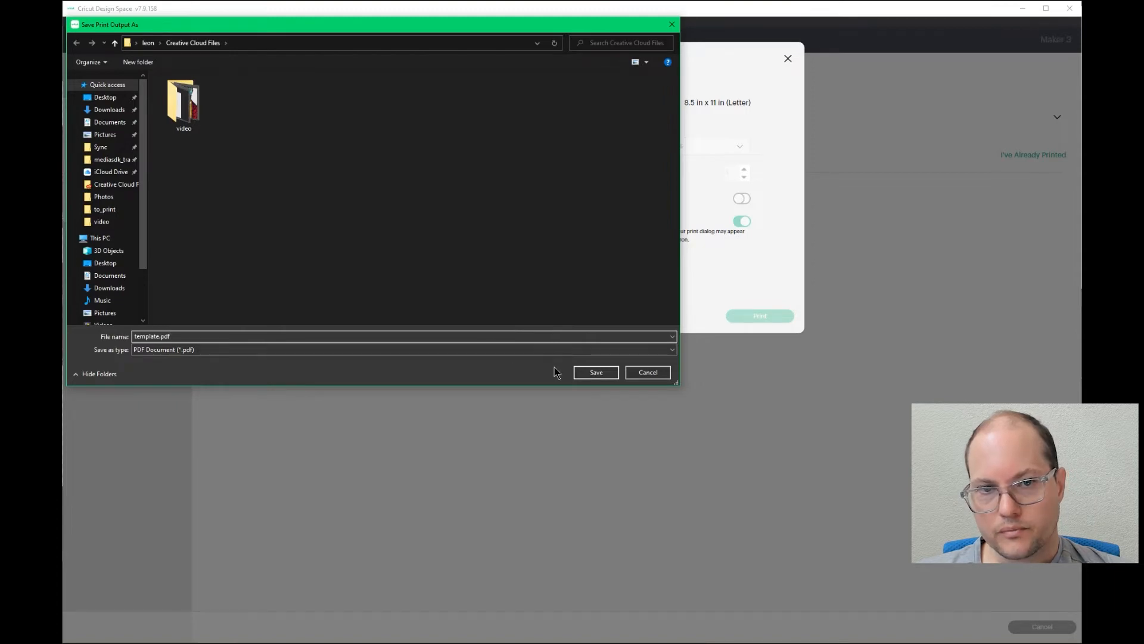
{"action": "left_click", "coordinate": [582, 372]}
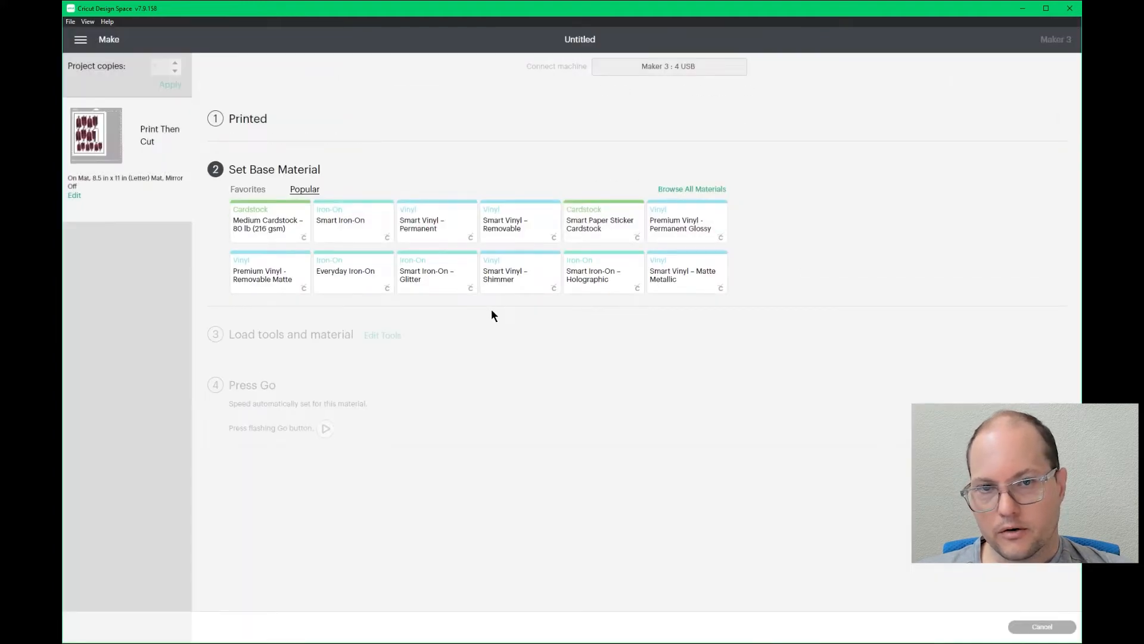
- Set the base material to Transparency from the full materials list, mark it as a favorite, and set the pressure to More
{"action": "left_click", "coordinate": [704, 192]}
{"action": "left_click_drag", "start_coordinate": [843, 84], "coordinate": [826, 506]}
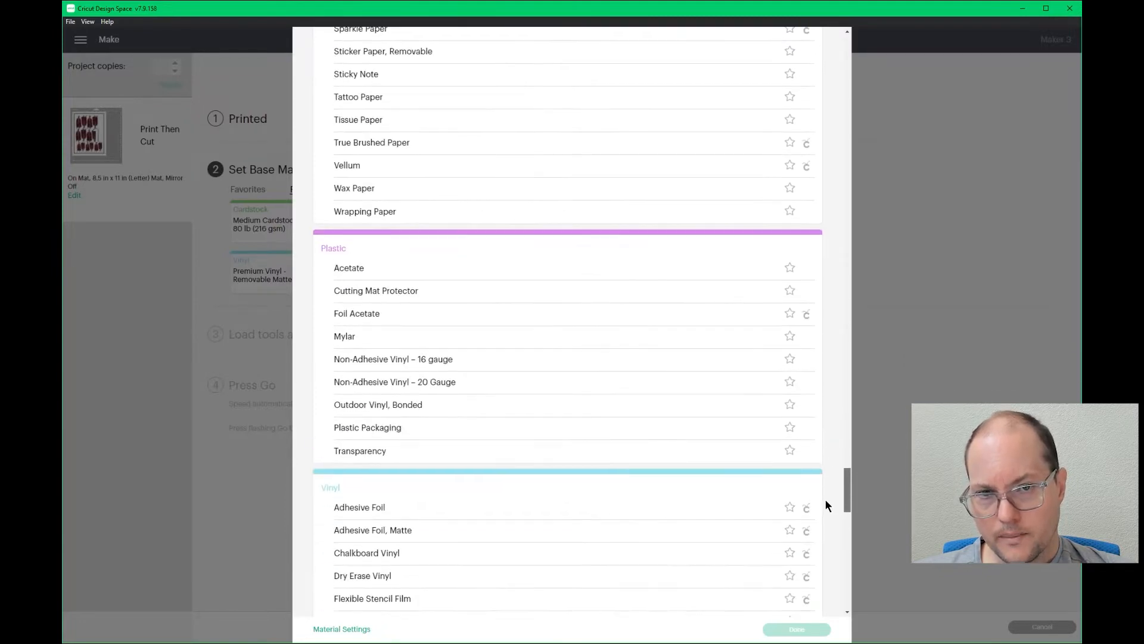
{"action": "left_click", "coordinate": [743, 453]}
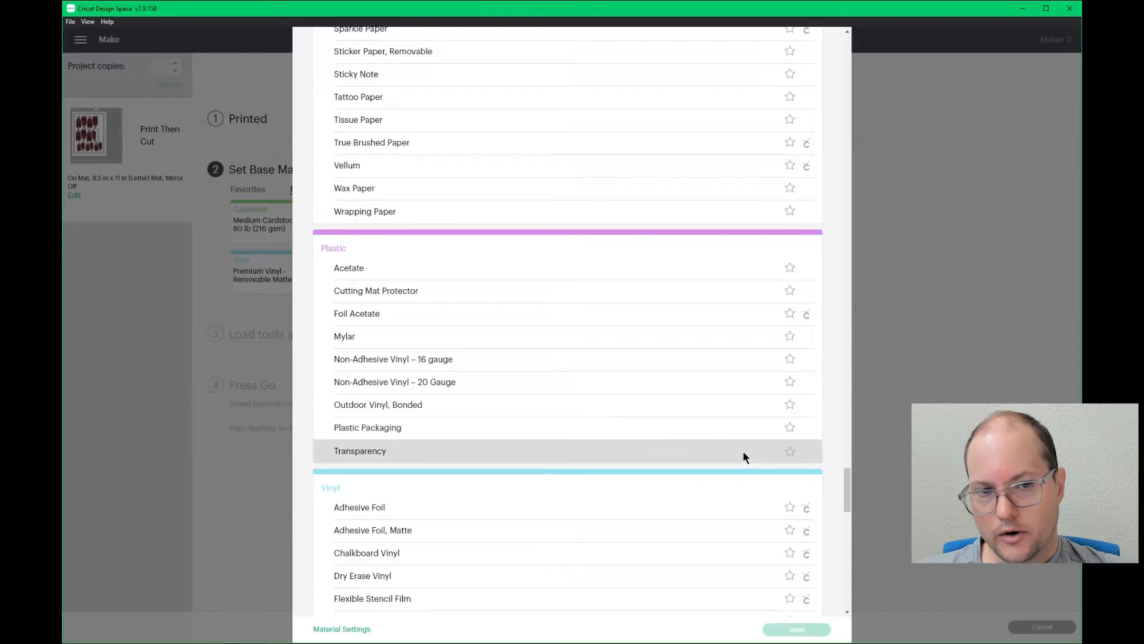
{"action": "left_click", "coordinate": [792, 452]}
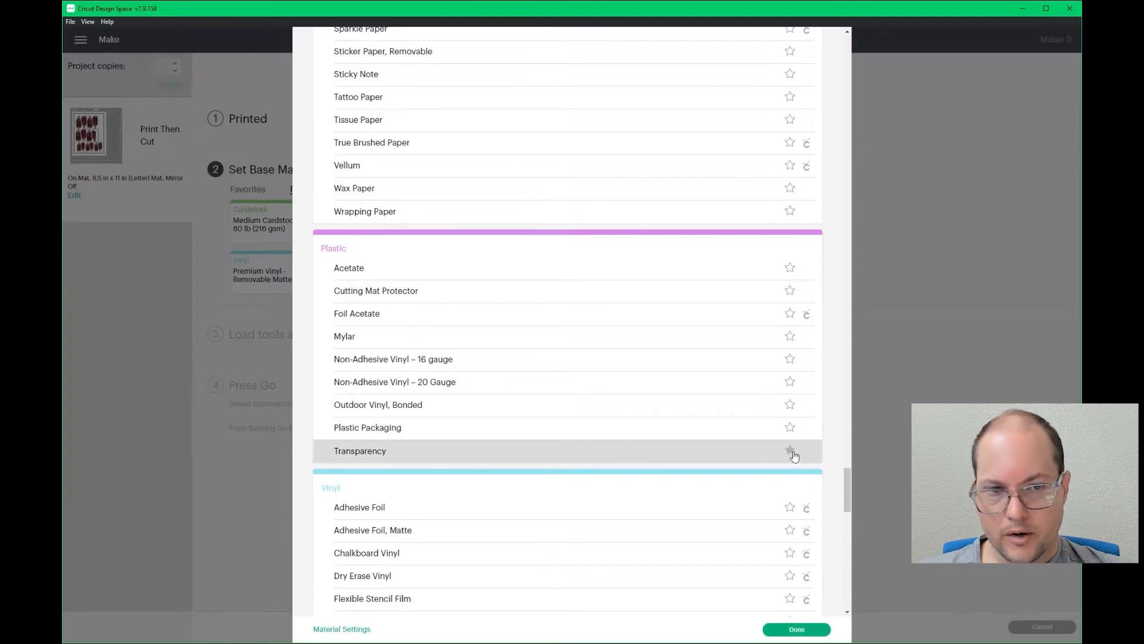
{"action": "left_click", "coordinate": [791, 452]}
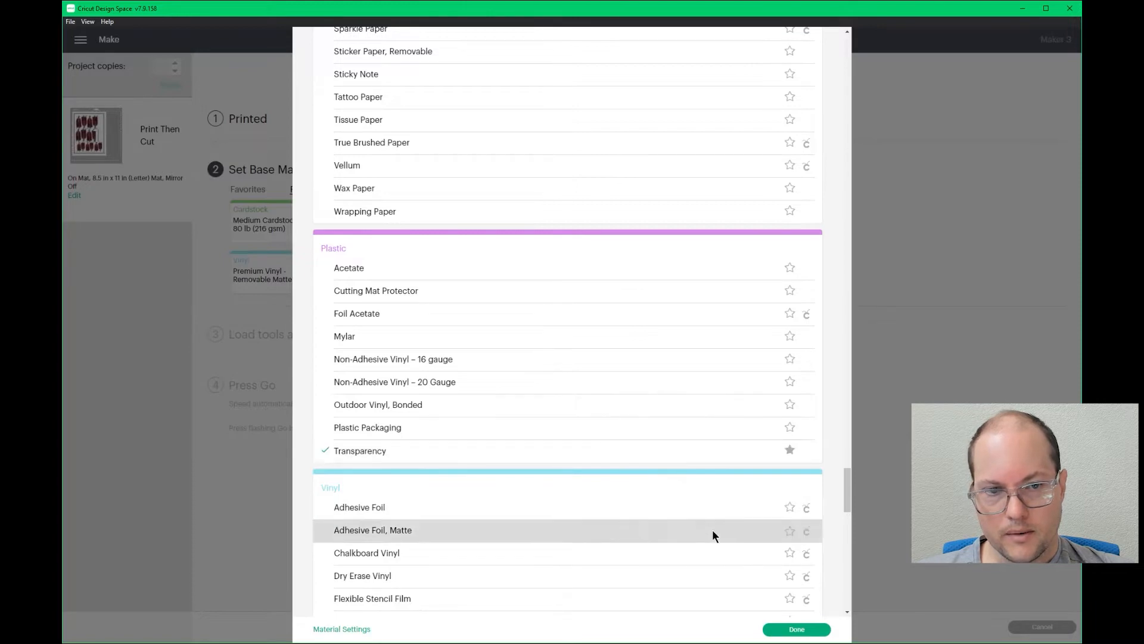
{"action": "left_click", "coordinate": [781, 630]}
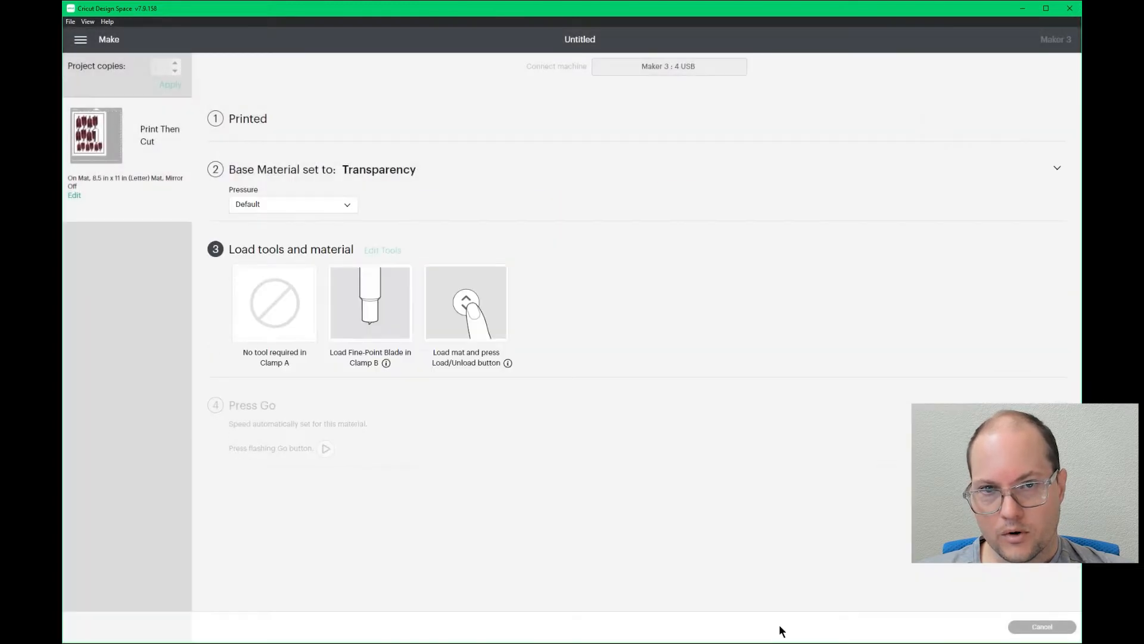
{"action": "left_click", "coordinate": [349, 207]}
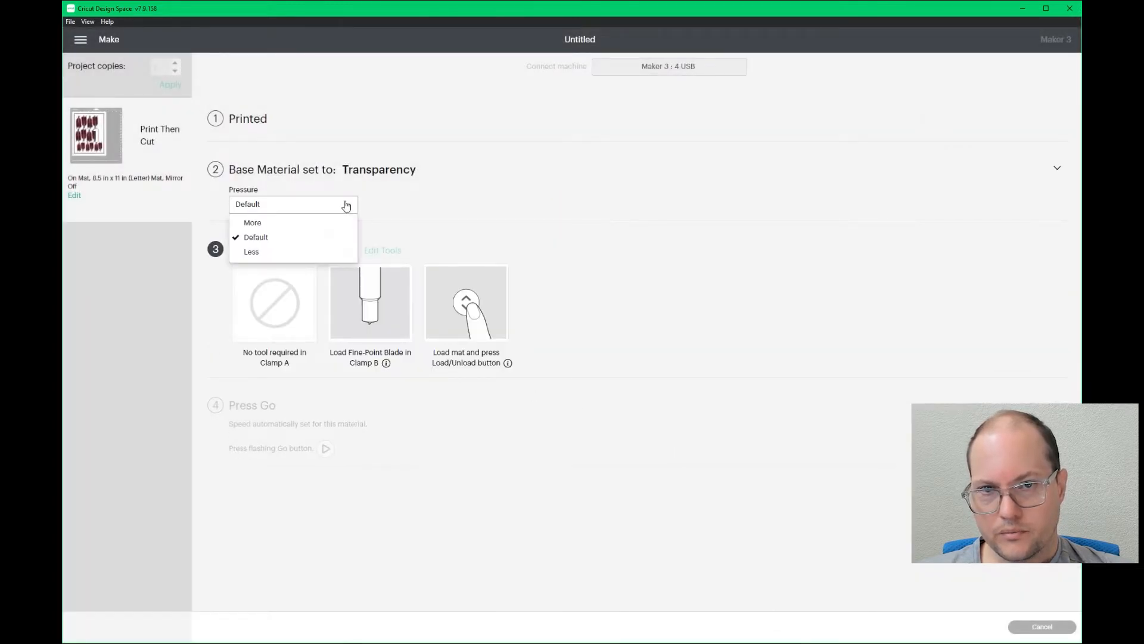
{"action": "left_click", "coordinate": [333, 222]}
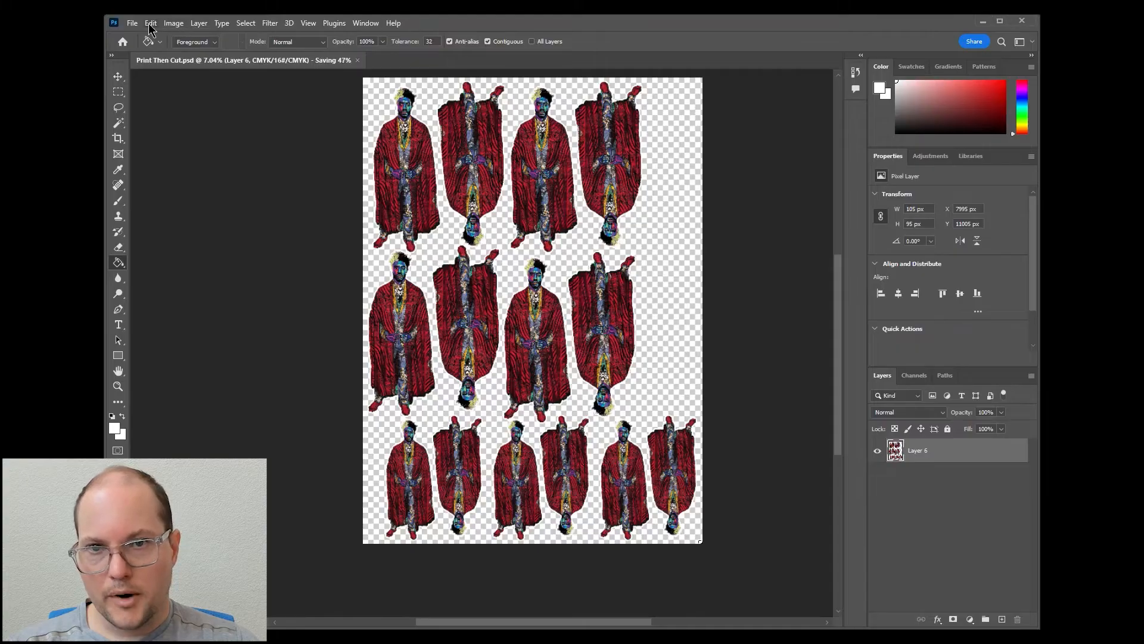
- Switch to Photoshop and open template.pdf from Creative Cloud Files, importing the page at 300 pixels/inch in RGB Color
{"action": "left_click", "coordinate": [132, 23]}
{"action": "left_click", "coordinate": [139, 48]}
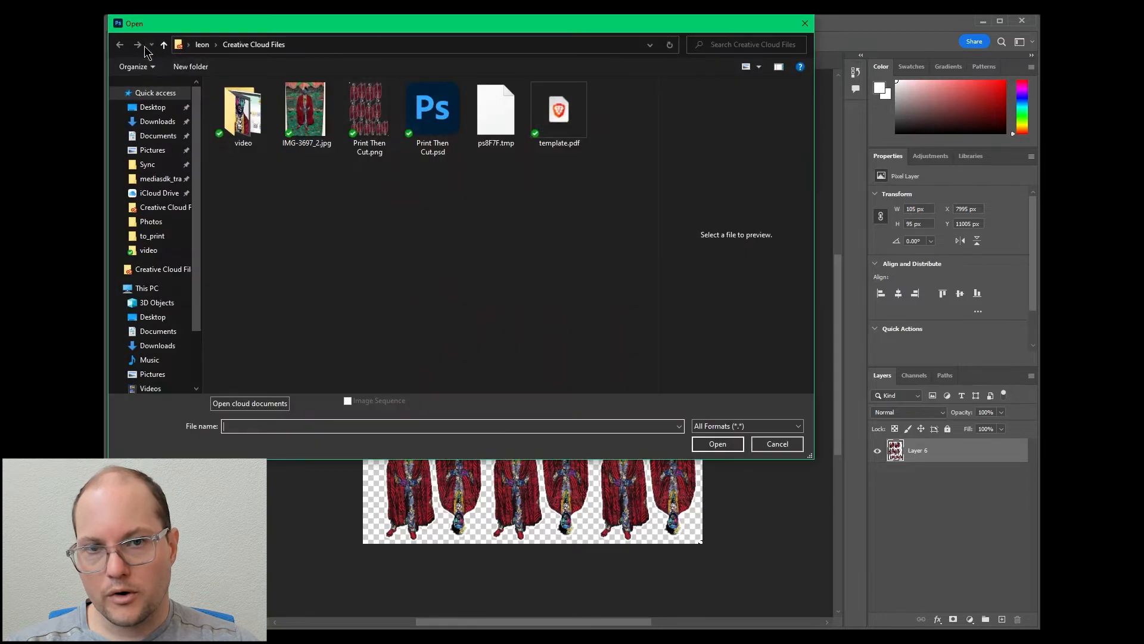
{"action": "double_click", "coordinate": [565, 115]}
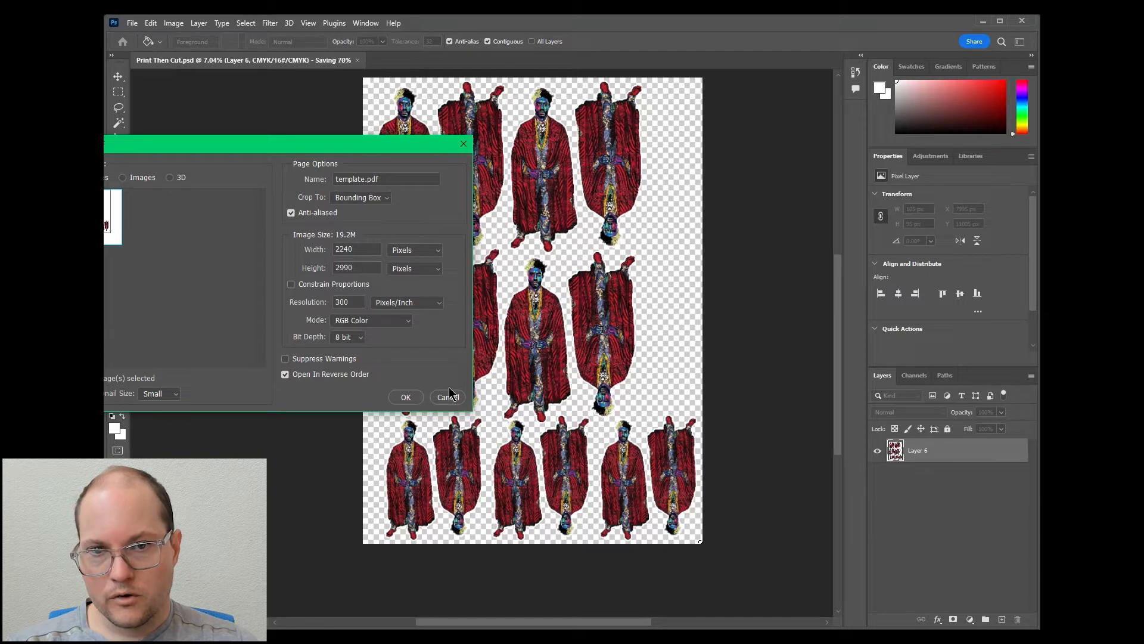
{"action": "left_click", "coordinate": [405, 398]}
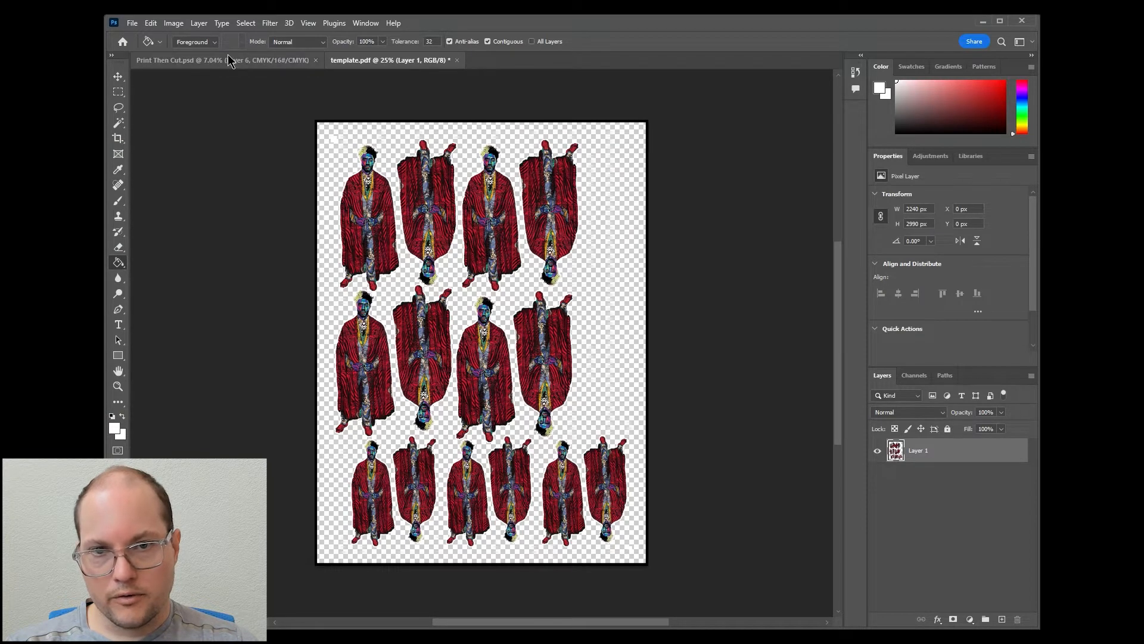
- Resample template.pdf to a resolution of 1200 pixels/inch, keeping its width and height in inches
{"action": "left_click", "coordinate": [173, 23]}
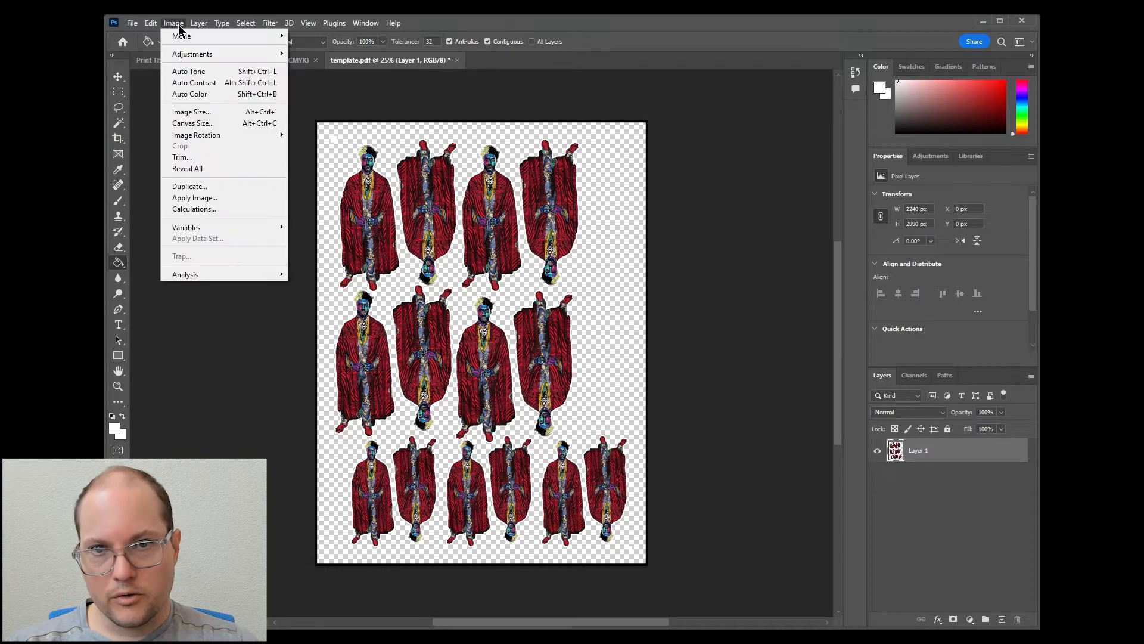
{"action": "left_click", "coordinate": [199, 113]}
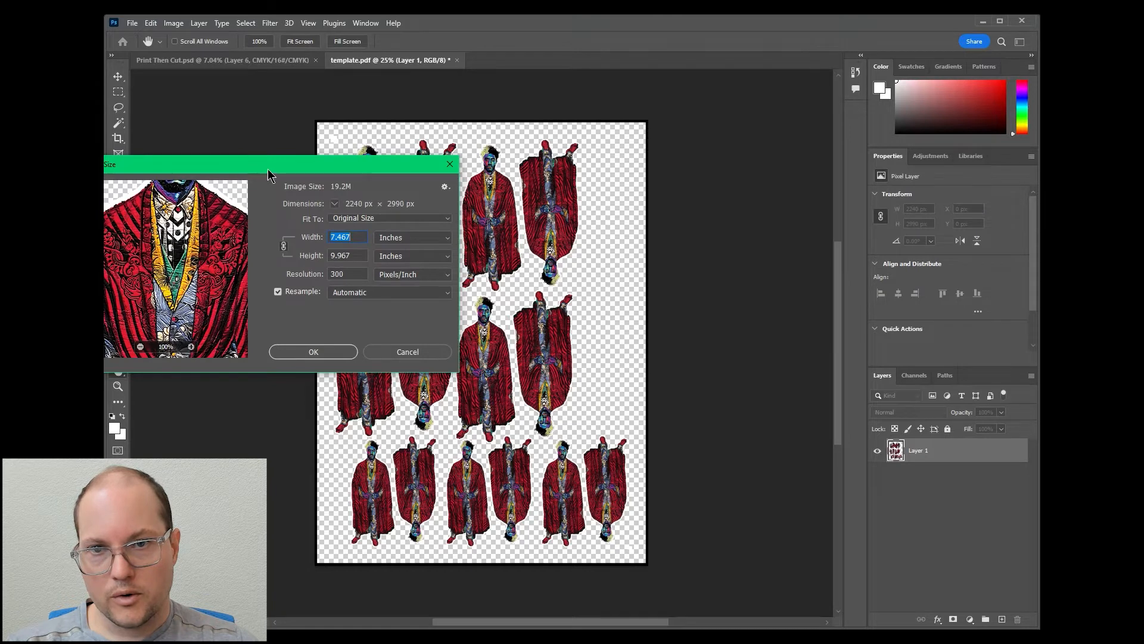
{"action": "left_click_drag", "start_coordinate": [269, 173], "coordinate": [340, 185]}
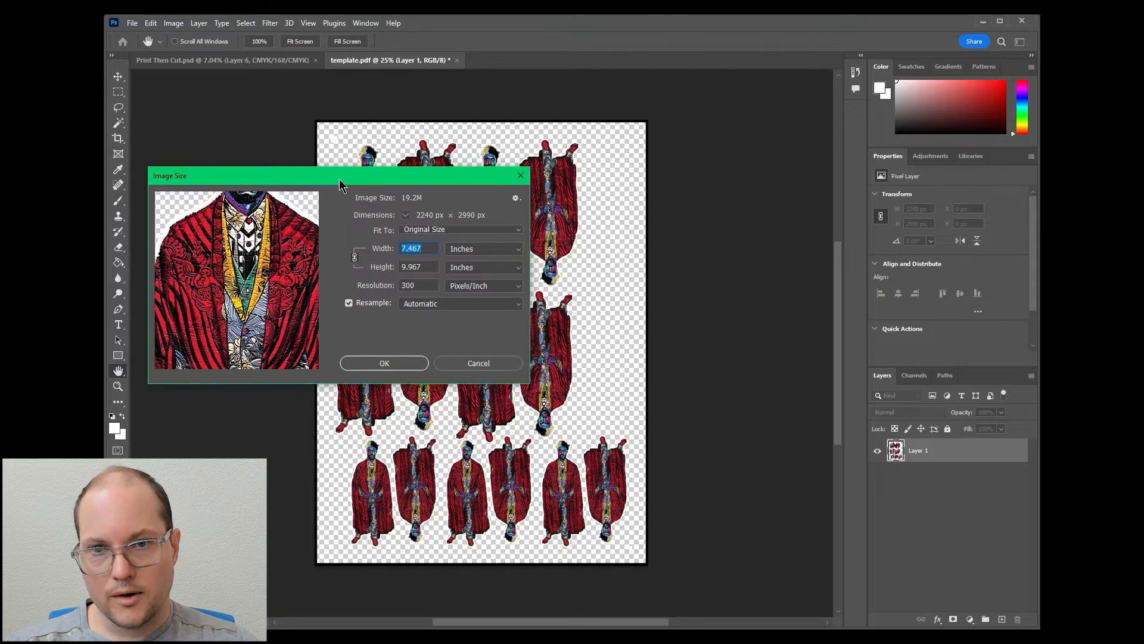
{"action": "left_click", "coordinate": [428, 269]}
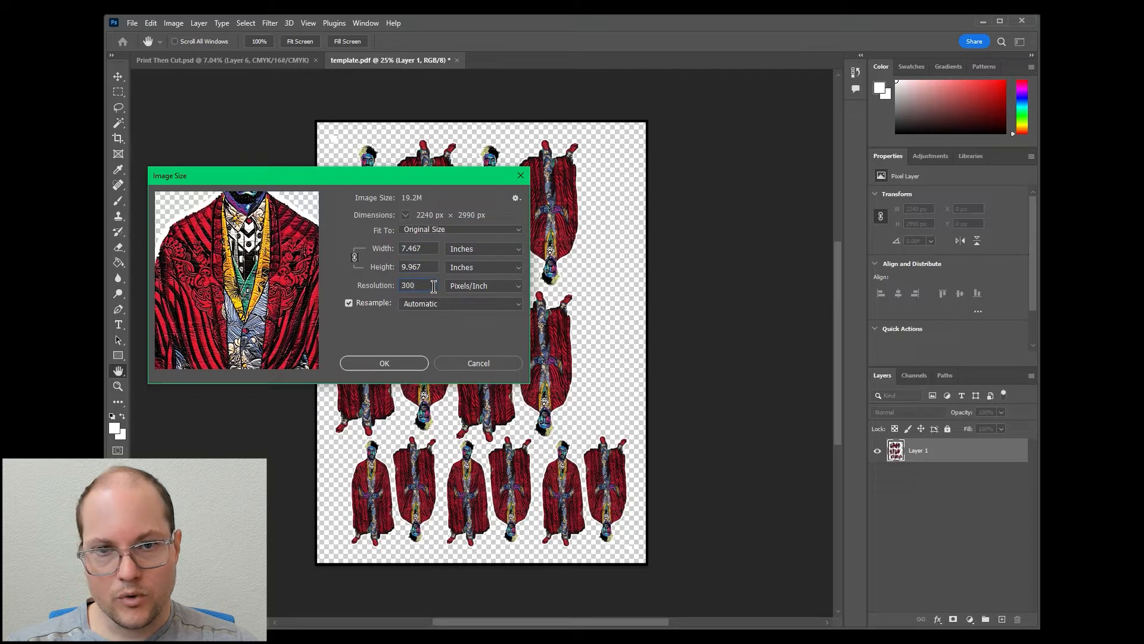
{"action": "double_click", "coordinate": [434, 287]}
{"action": "type", "text": "1200"}
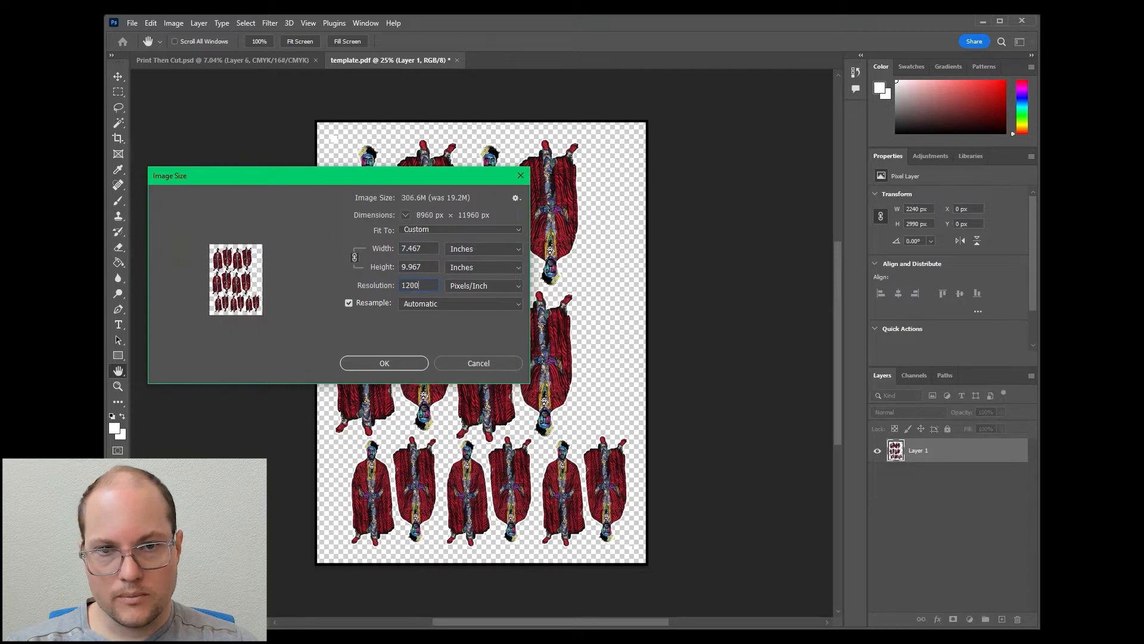
{"action": "left_click", "coordinate": [404, 367]}
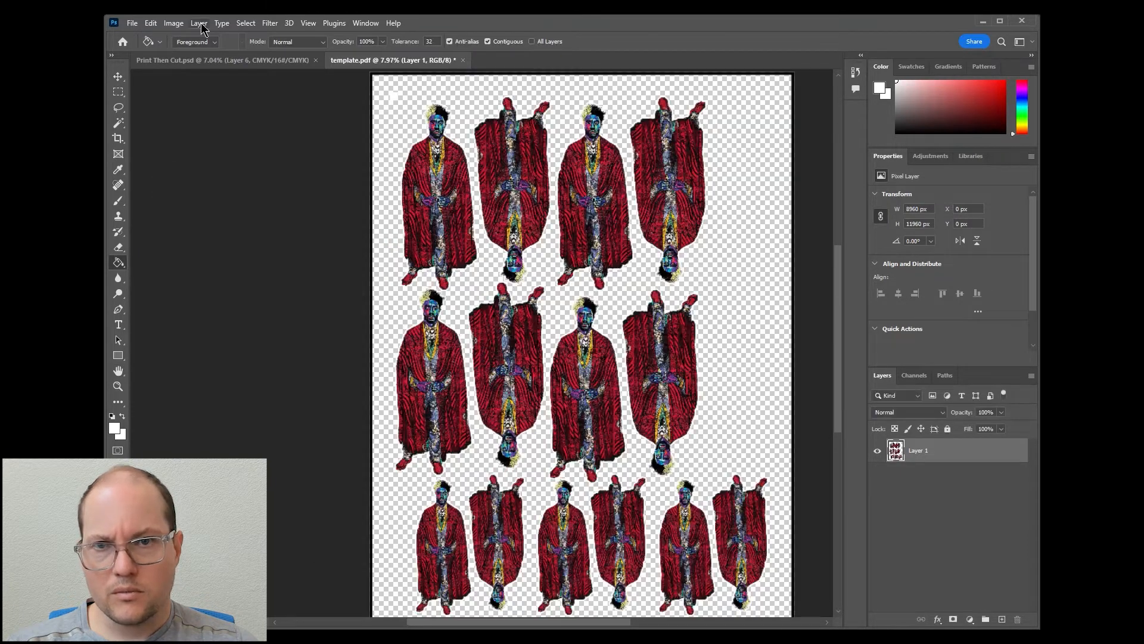
{"action": "left_click", "coordinate": [202, 25]}
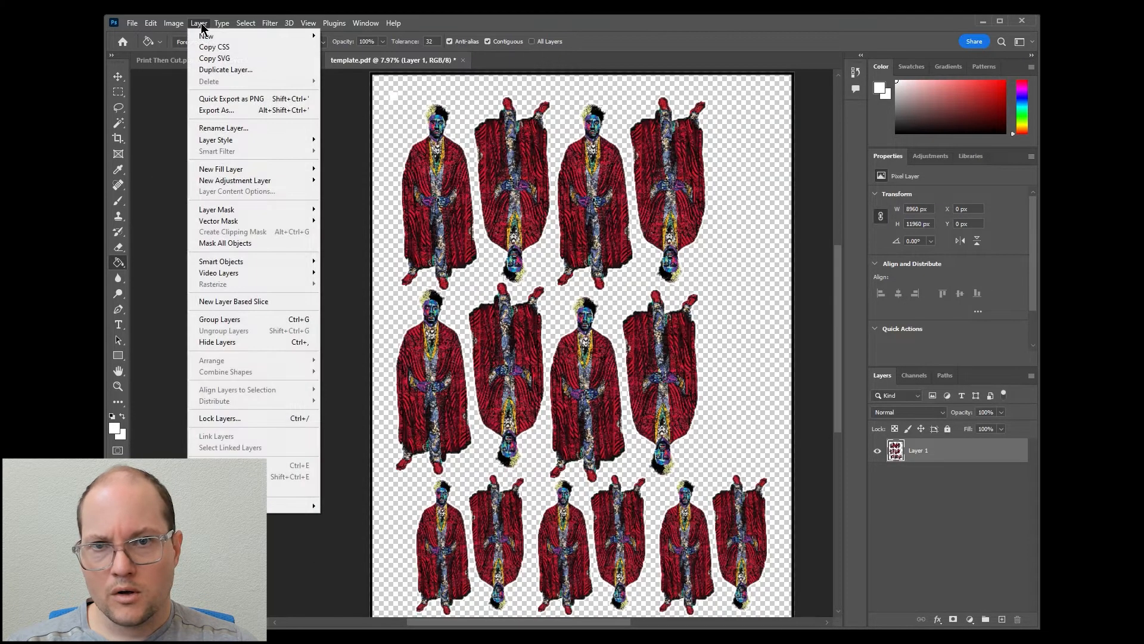
{"action": "mouse_move", "coordinate": [173, 24]}
{"action": "mouse_move", "coordinate": [272, 37]}
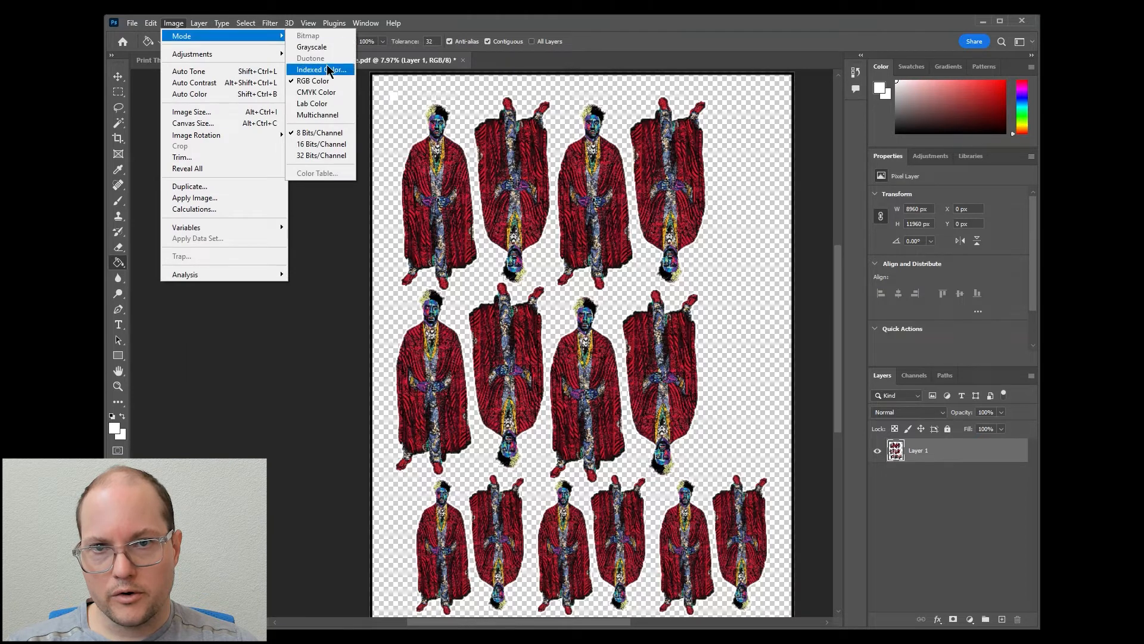
{"action": "left_click", "coordinate": [328, 93]}
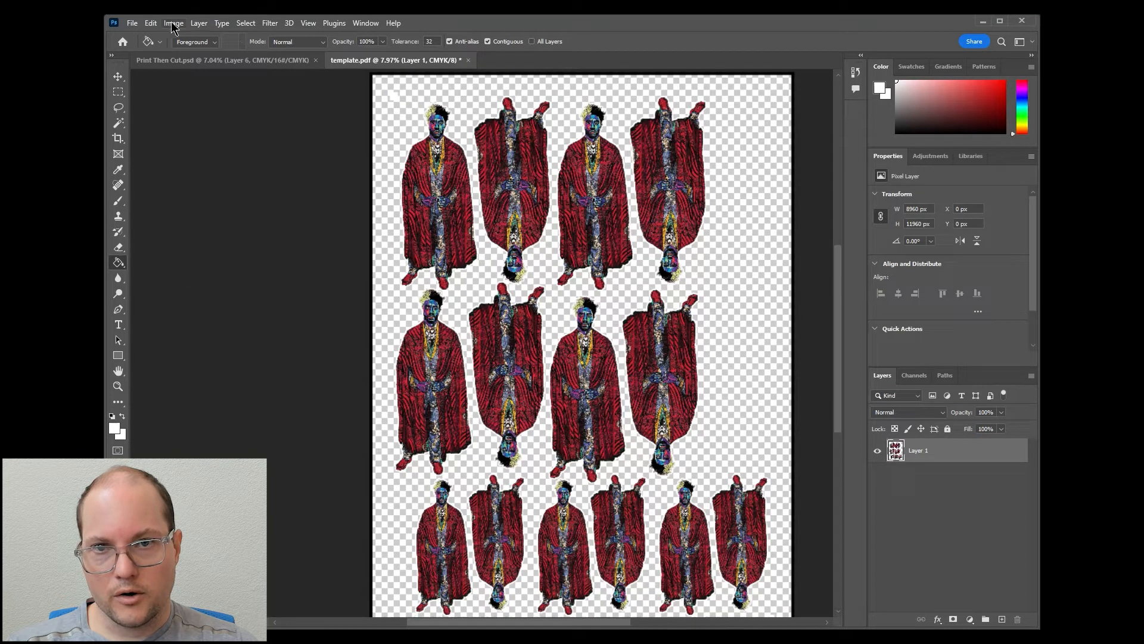
{"action": "key", "text": "ctrl+z"}
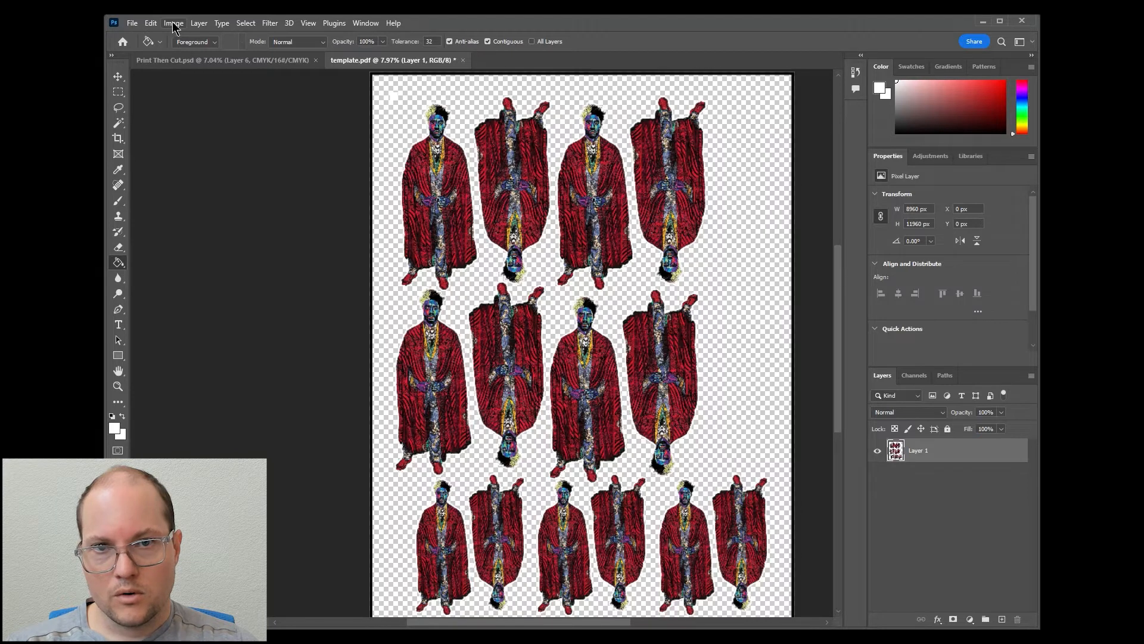
{"action": "key", "text": "ctrl+y"}
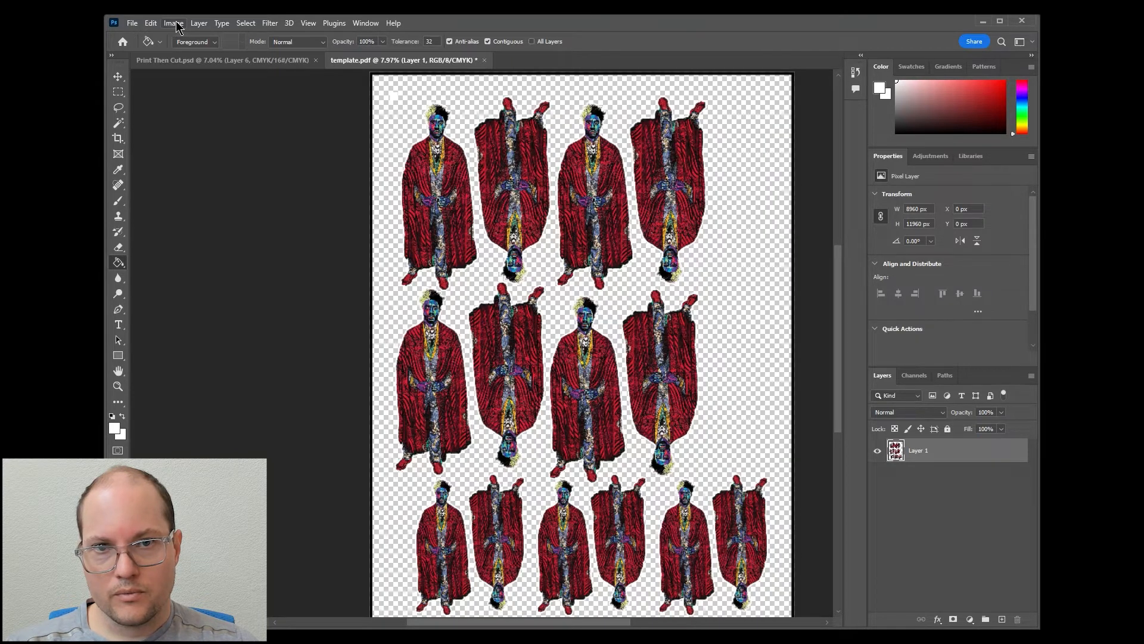
- Convert template.pdf to CMYK Color mode with 16 Bits/Channel
{"action": "left_click", "coordinate": [173, 24]}
{"action": "mouse_move", "coordinate": [226, 36]}
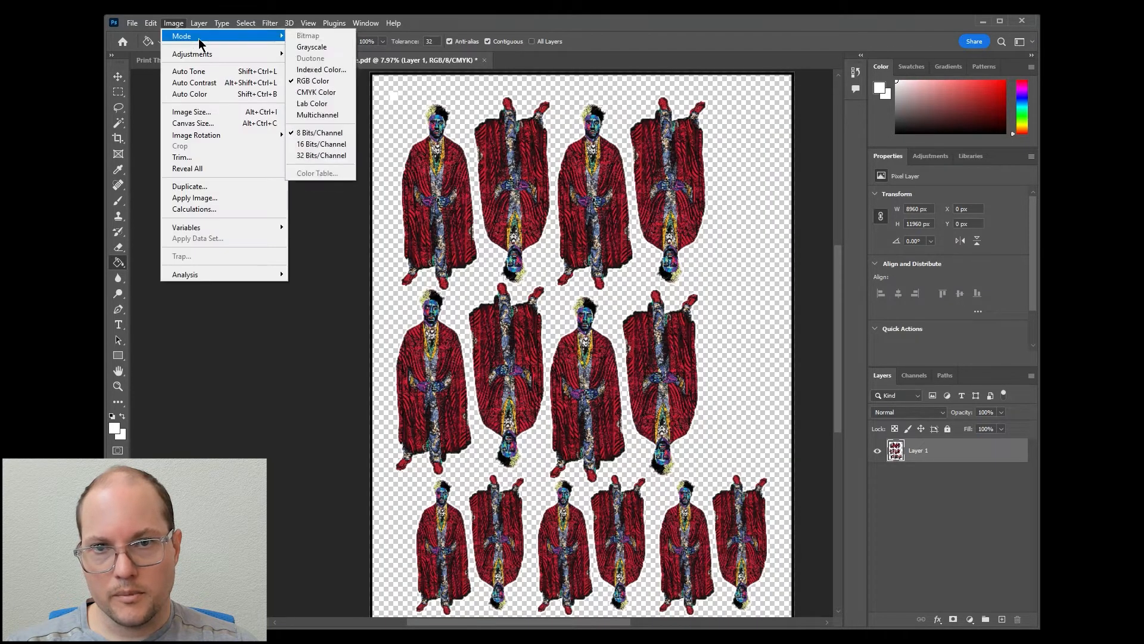
{"action": "left_click", "coordinate": [319, 92]}
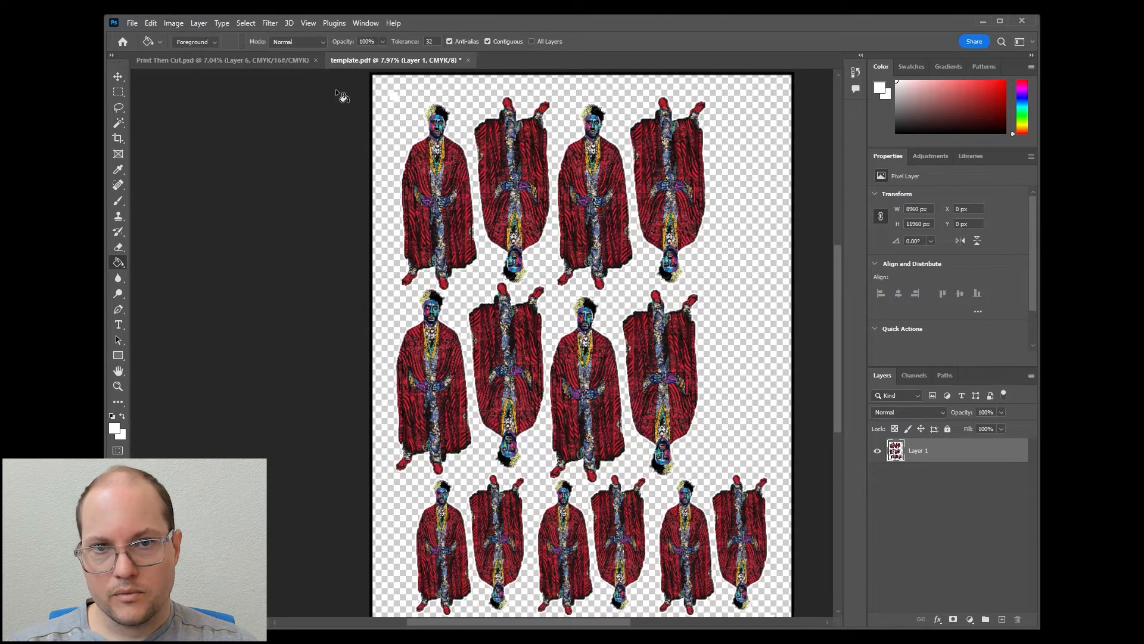
{"action": "left_click", "coordinate": [173, 23]}
{"action": "mouse_move", "coordinate": [196, 37]}
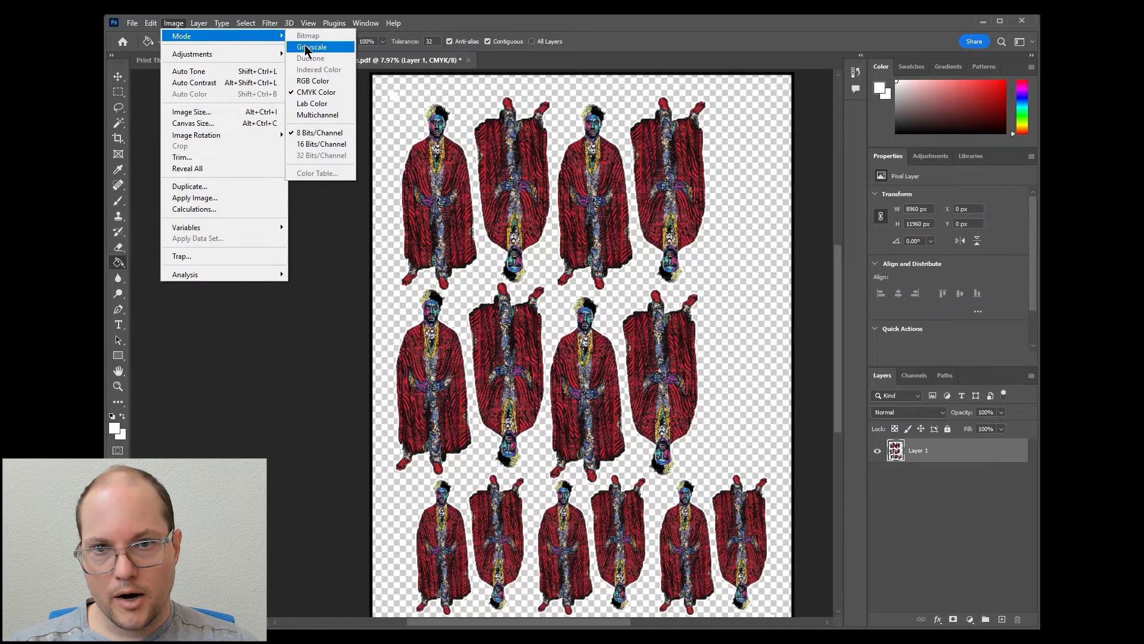
{"action": "left_click", "coordinate": [332, 144]}
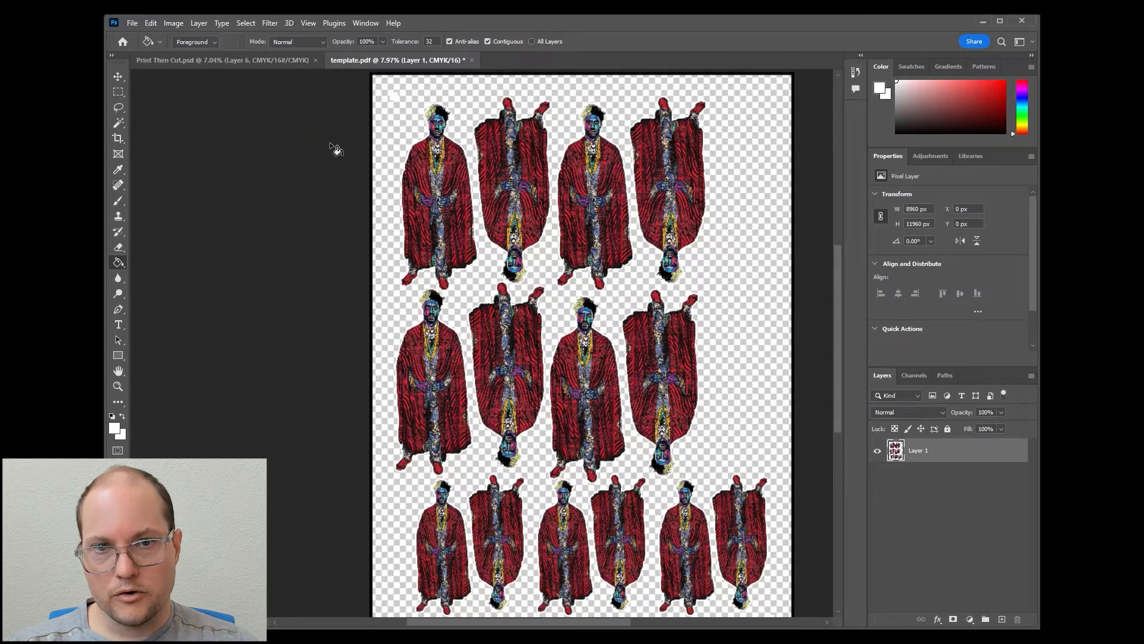
- Copy the entire figure sheet from Print Then Cut.psd and paste it as a new layer in template.pdf
{"action": "left_click", "coordinate": [227, 60]}
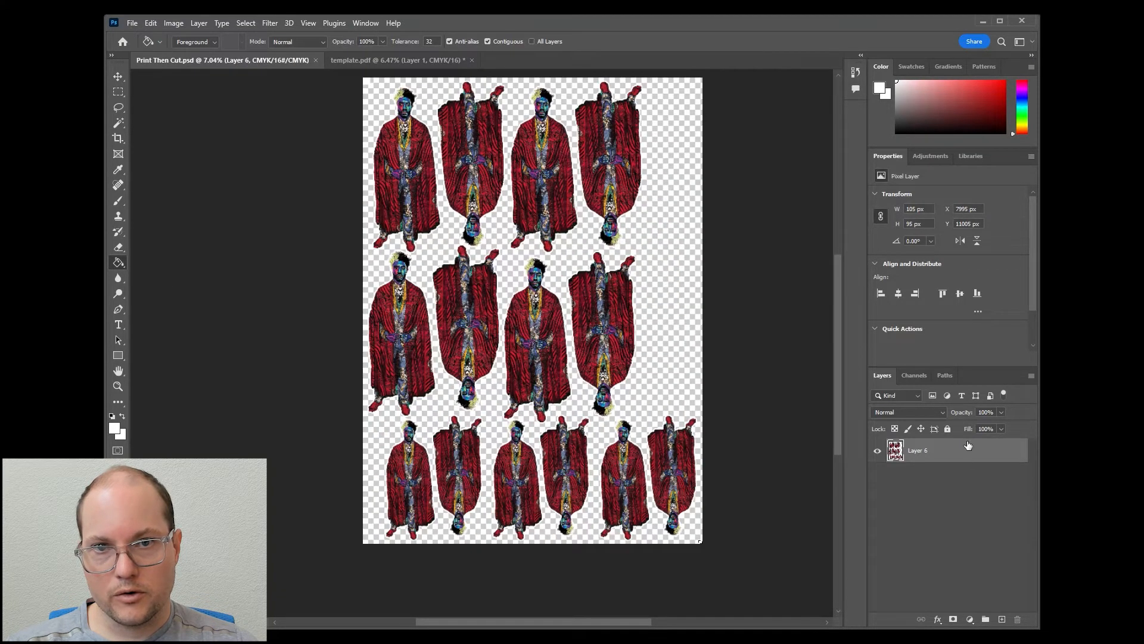
{"action": "key", "text": "ctrl+a"}
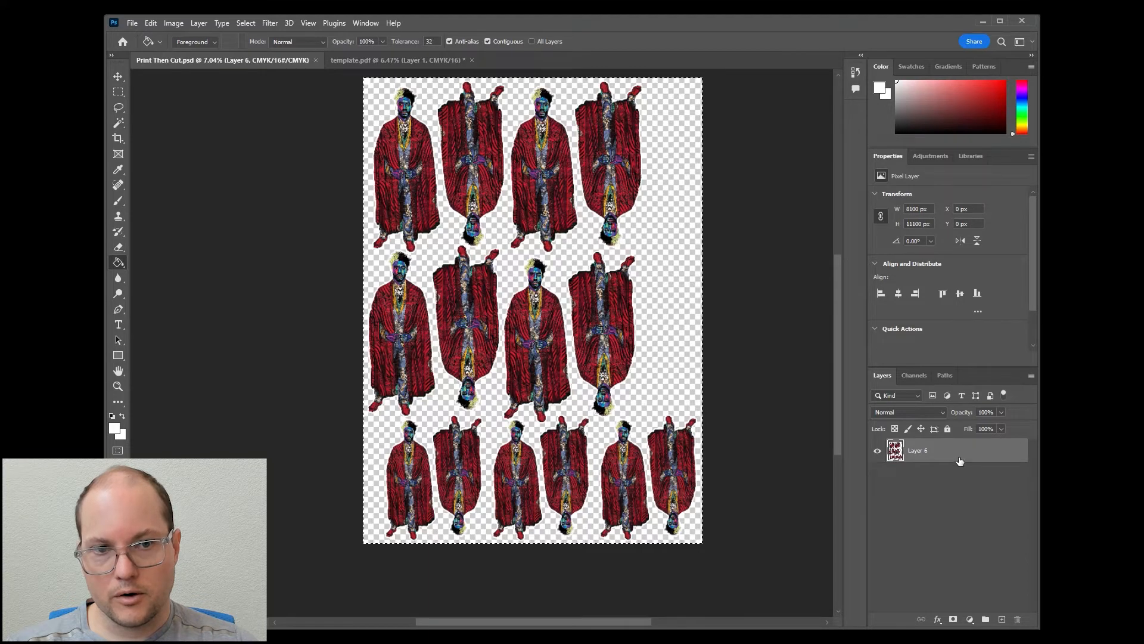
{"action": "left_click", "coordinate": [400, 62]}
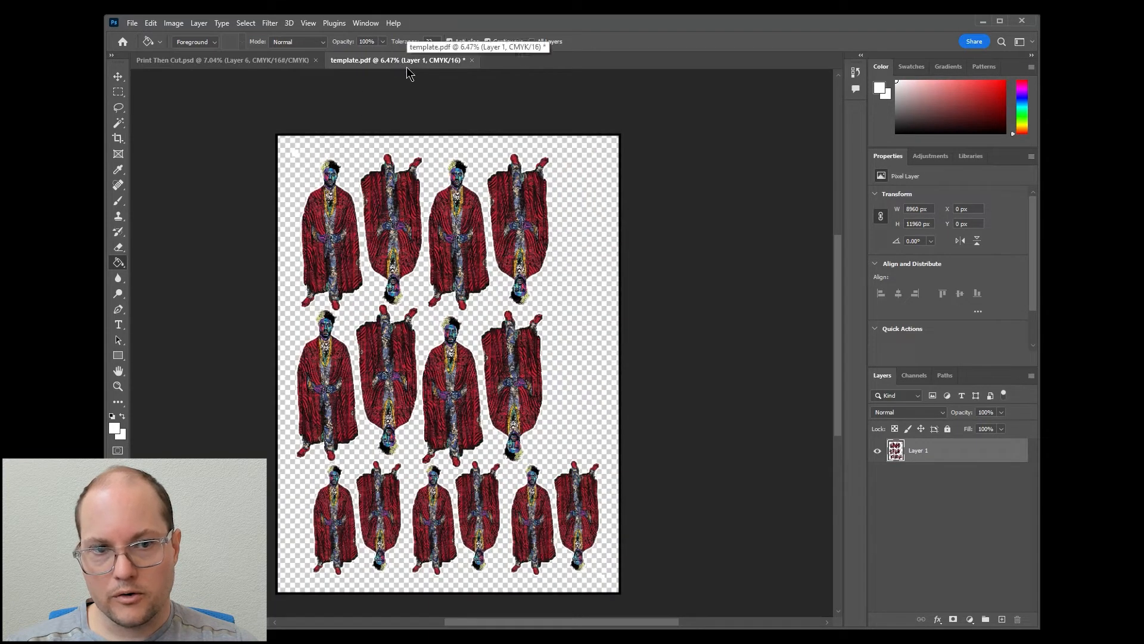
{"action": "key", "text": "ctrl+v"}
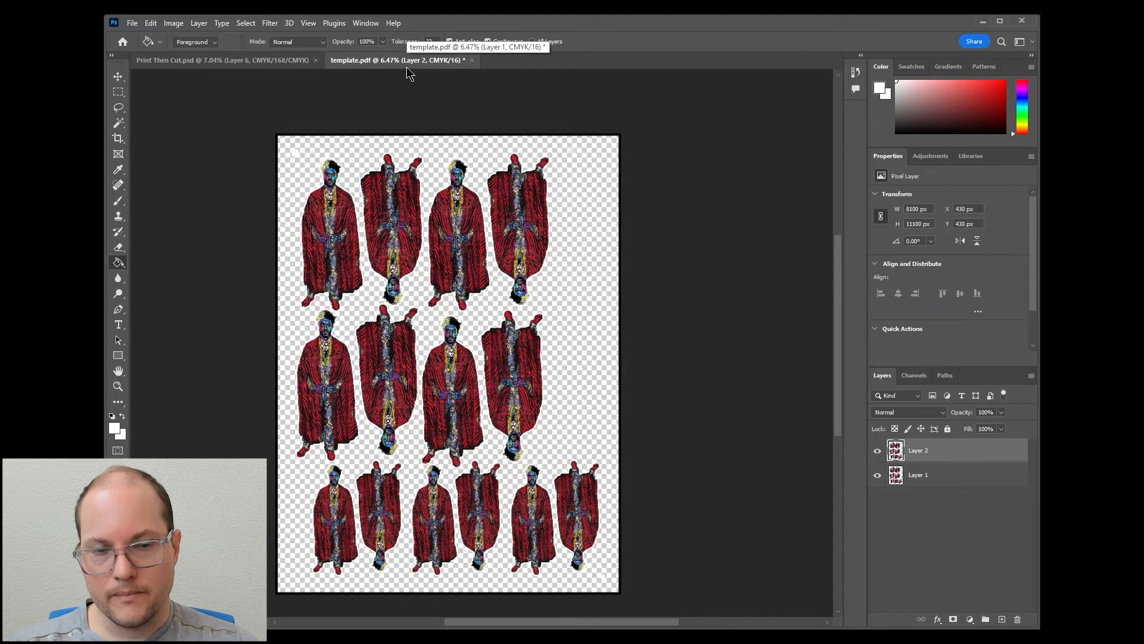
- Toggle the visibility of the pasted layer to compare its alignment with the template layer beneath, leaving it shown
{"action": "left_click", "coordinate": [878, 454]}
{"action": "left_click", "coordinate": [878, 454]}
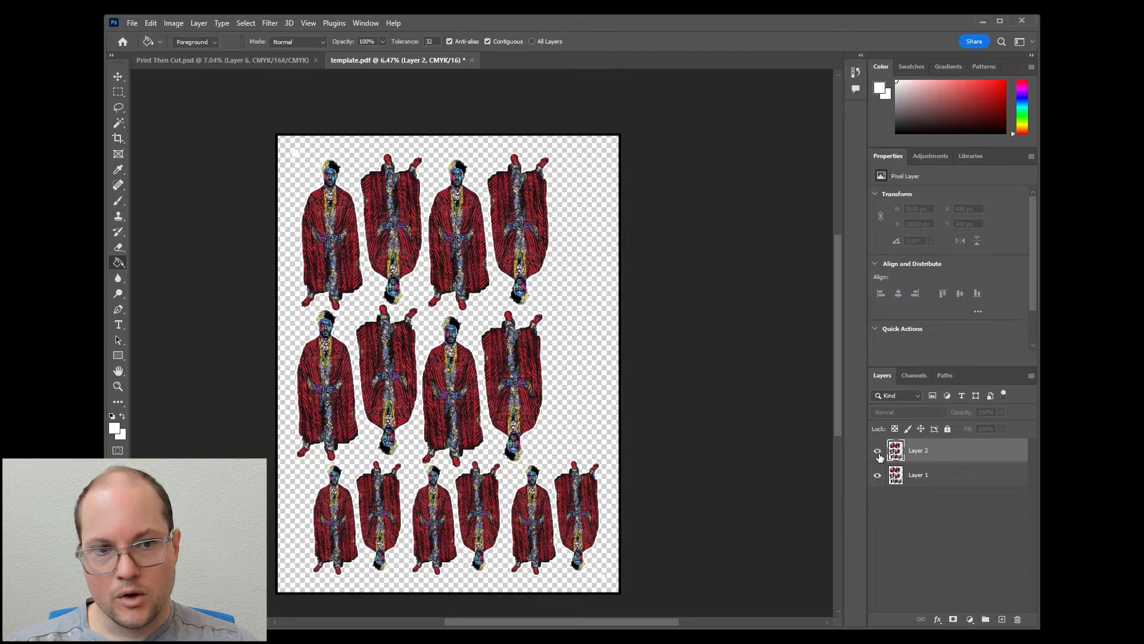
{"action": "left_click", "coordinate": [878, 453]}
{"action": "scroll", "coordinate": [348, 174], "scroll_direction": "down", "scroll_amount": 2}
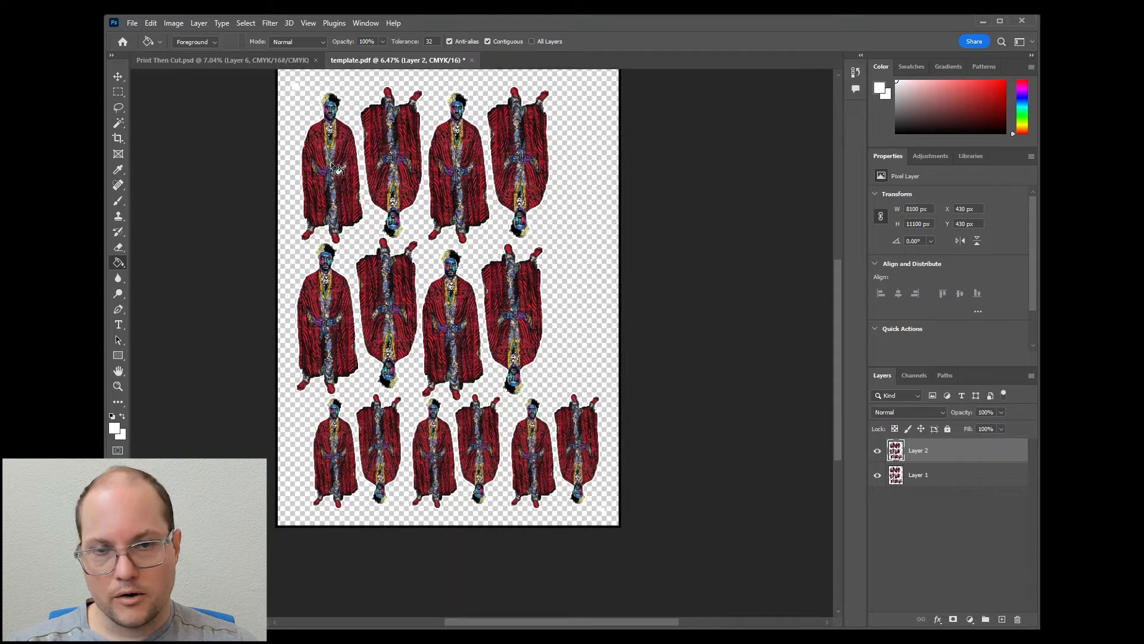
- Compare the sharpness of the first figure's face with Layer 2 shown and hidden, leaving Layer 2 visible
{"action": "scroll", "coordinate": [322, 167], "scroll_direction": "up", "scroll_amount": 2}
{"action": "scroll", "coordinate": [315, 175], "scroll_direction": "down", "scroll_amount": 3}
{"action": "scroll", "coordinate": [315, 176], "scroll_direction": "up", "scroll_amount": 9}
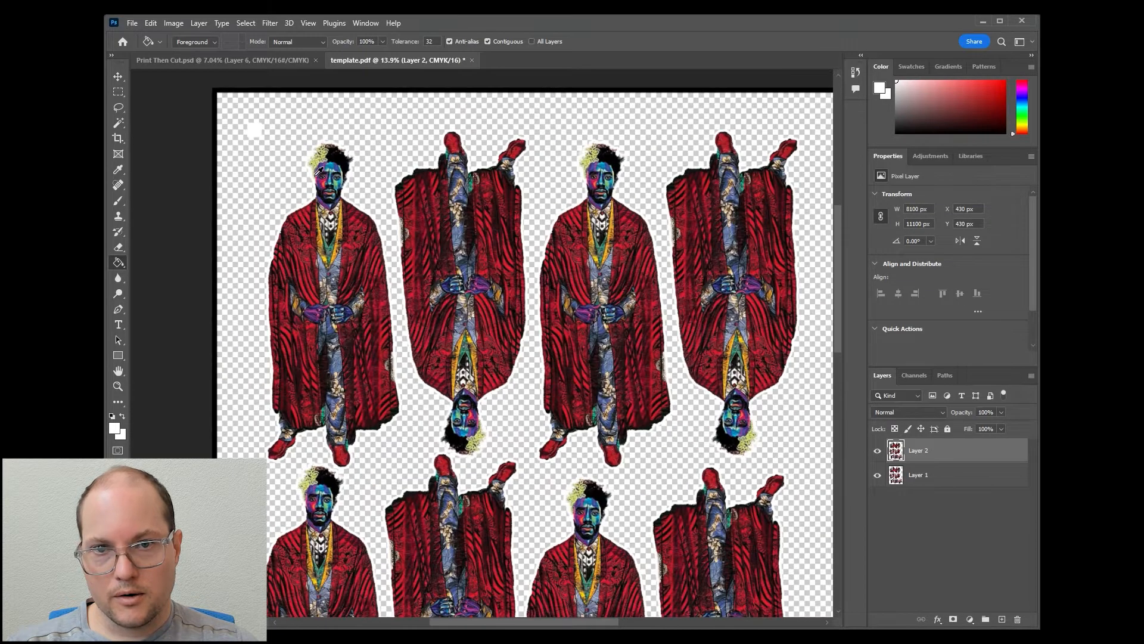
{"action": "scroll", "coordinate": [319, 172], "scroll_direction": "up", "scroll_amount": 10}
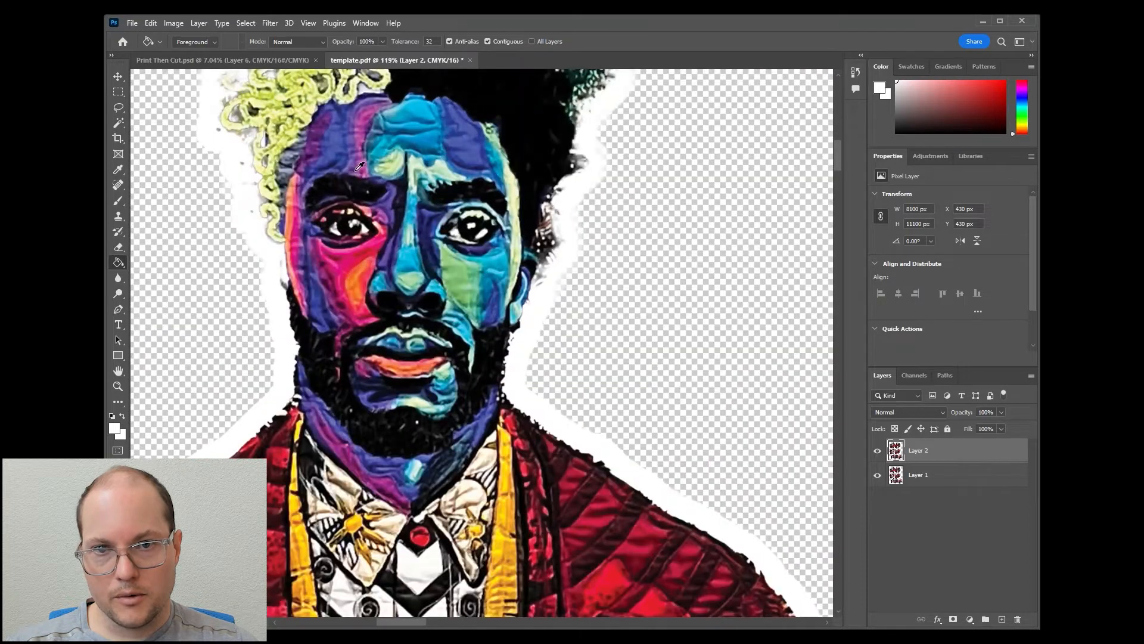
{"action": "scroll", "coordinate": [364, 179], "scroll_direction": "up", "scroll_amount": 3}
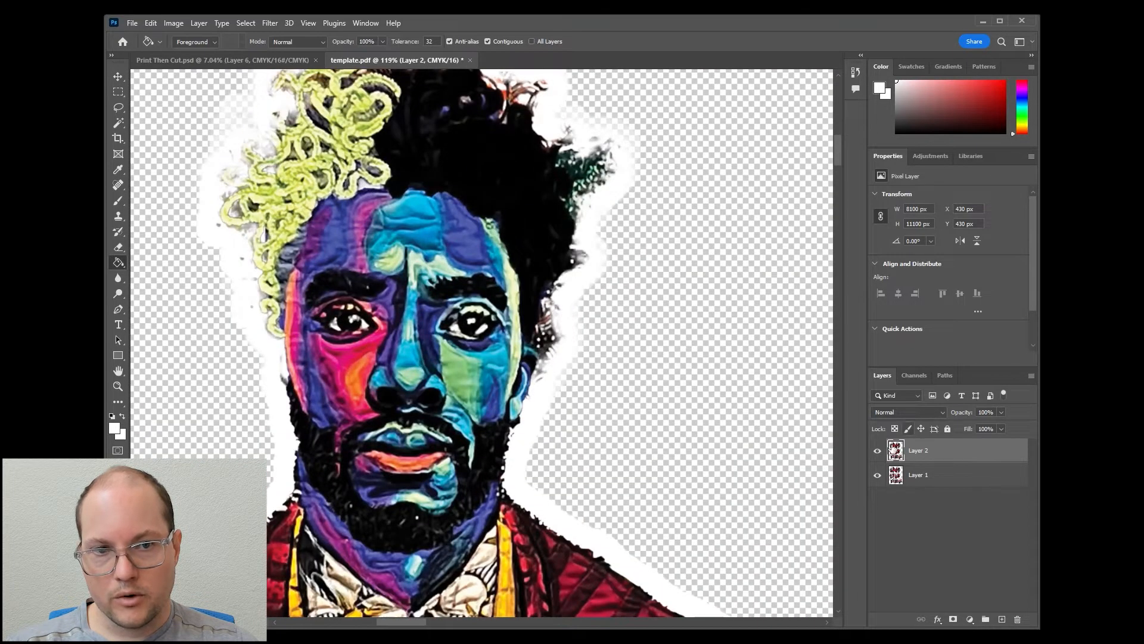
{"action": "left_click", "coordinate": [878, 451]}
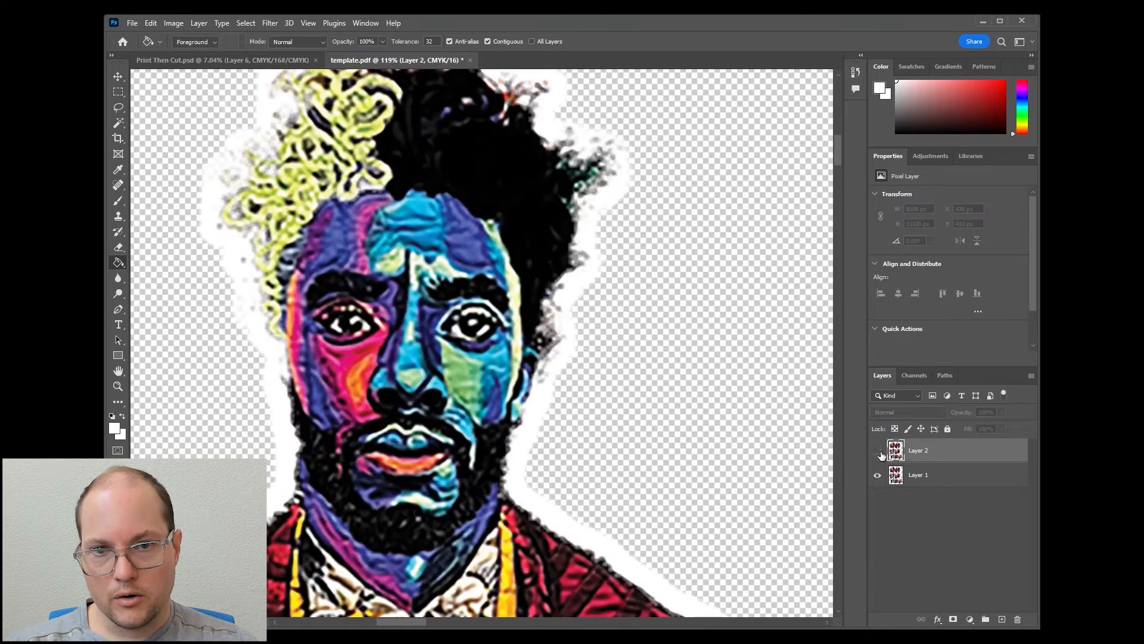
{"action": "left_click", "coordinate": [878, 451]}
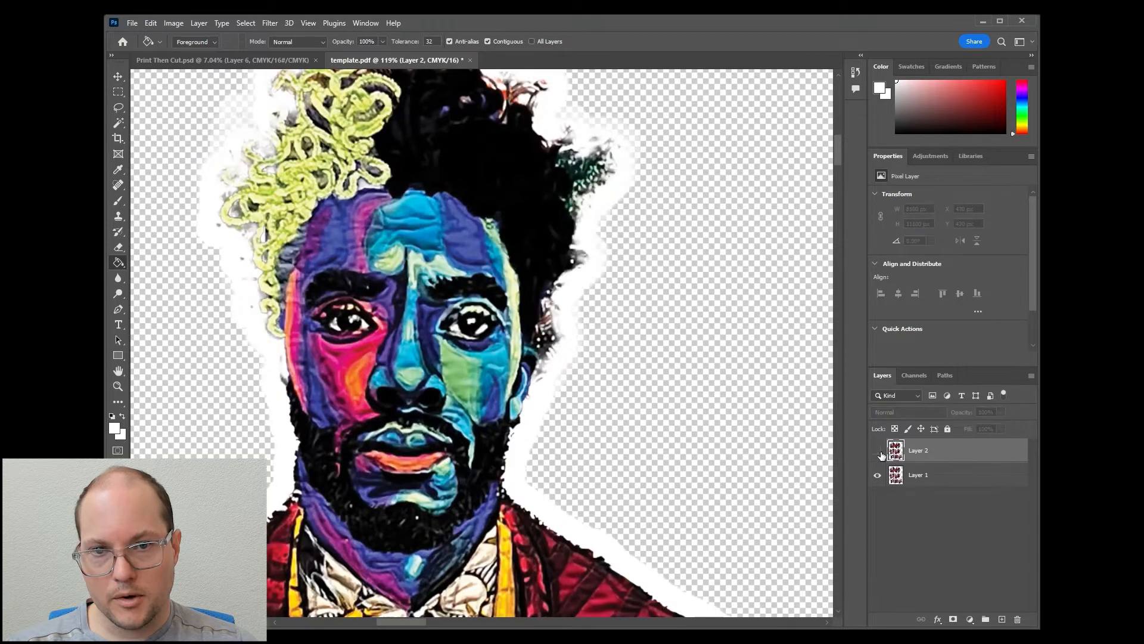
{"action": "left_click", "coordinate": [878, 451]}
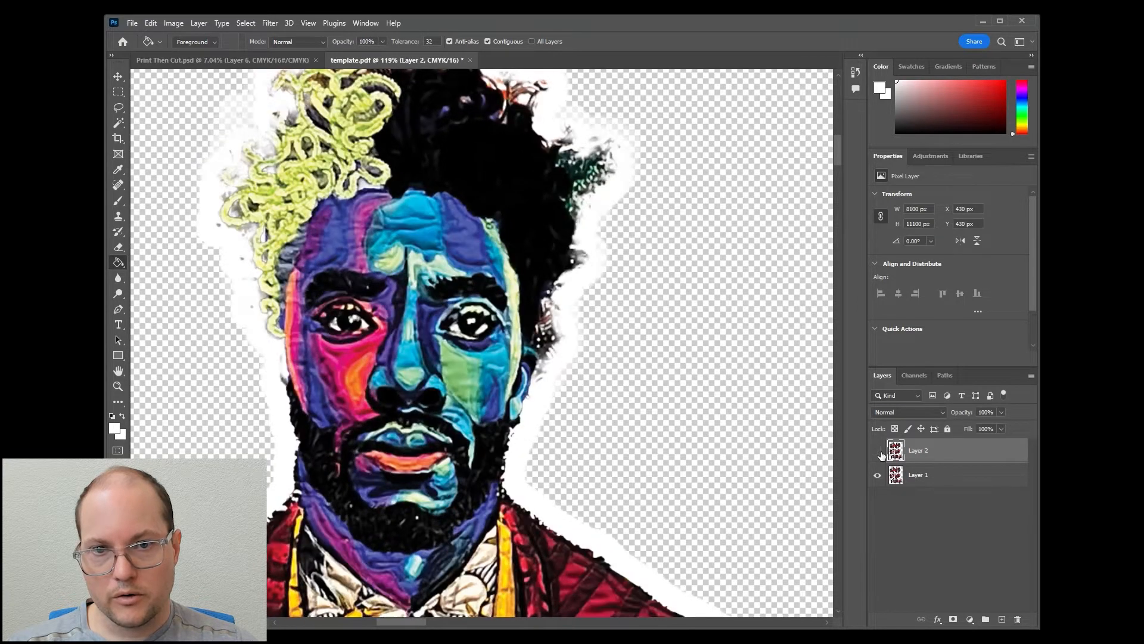
{"action": "left_click", "coordinate": [878, 451]}
{"action": "left_click", "coordinate": [878, 451]}
{"action": "left_click", "coordinate": [878, 451]}
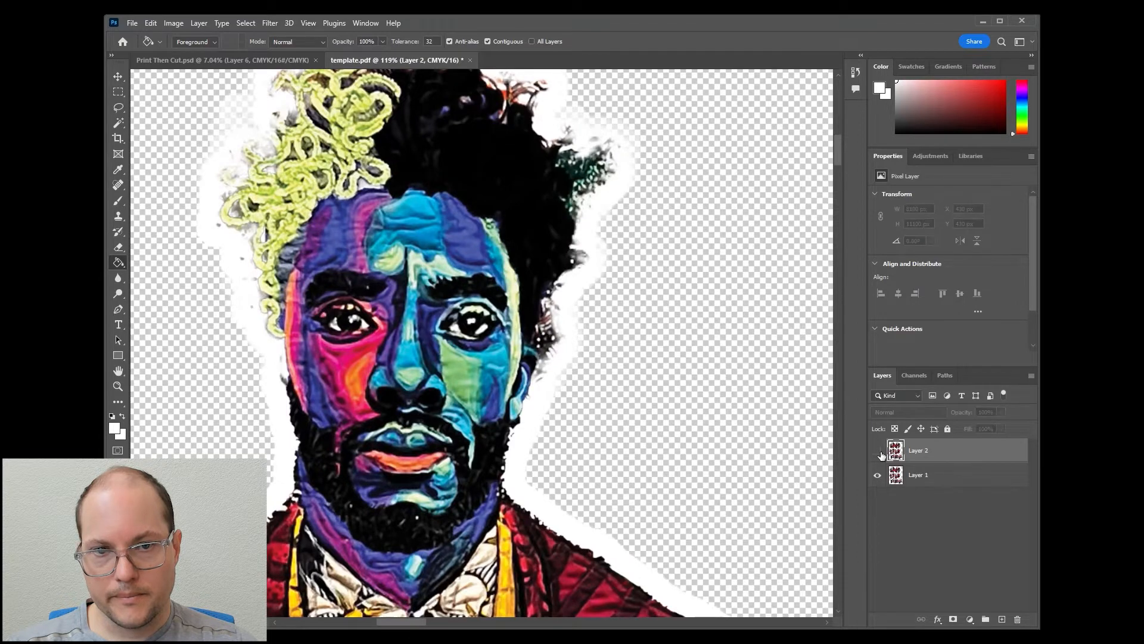
{"action": "left_click", "coordinate": [878, 451]}
{"action": "left_click", "coordinate": [878, 451]}
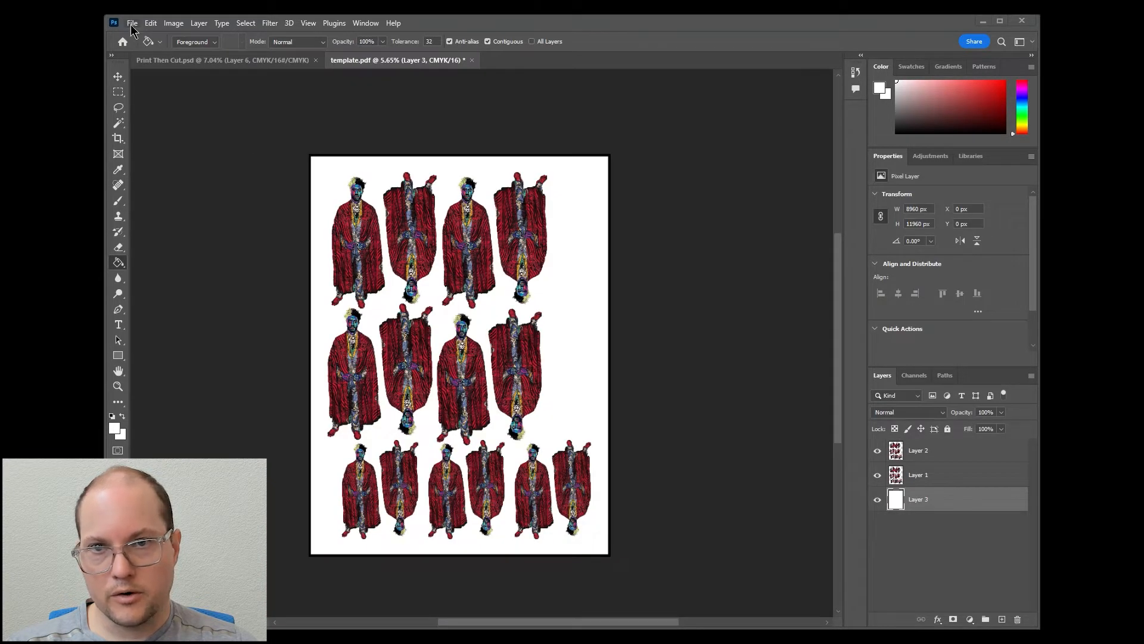
- Open the print setup for template.pdf and choose Printer Manages Colors as the color handling
{"action": "left_click", "coordinate": [132, 25]}
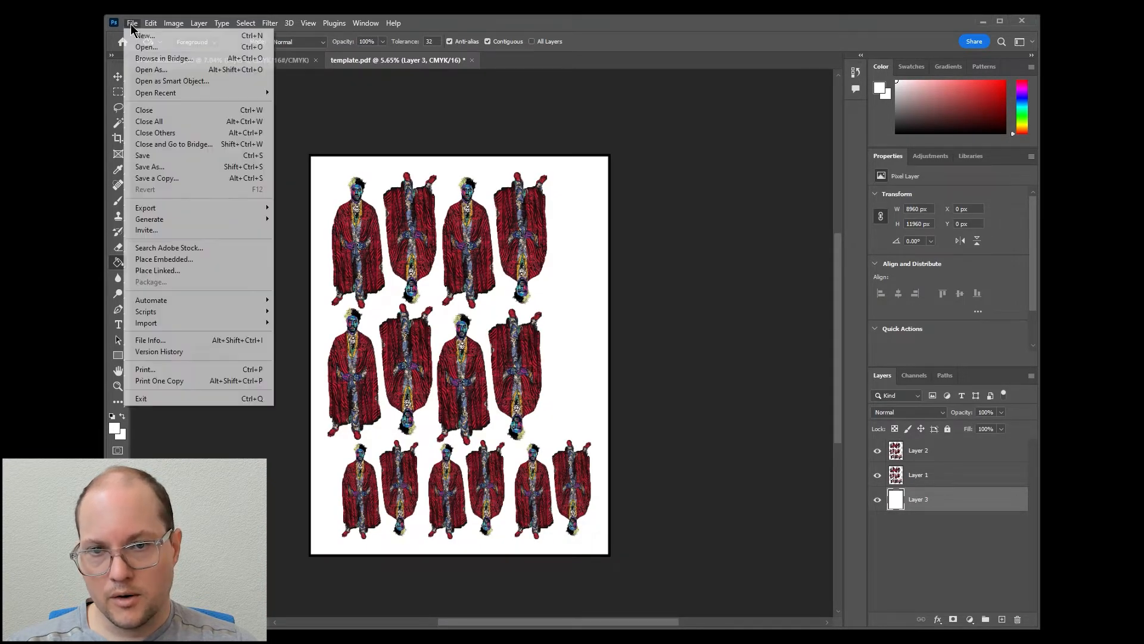
{"action": "left_click", "coordinate": [228, 374]}
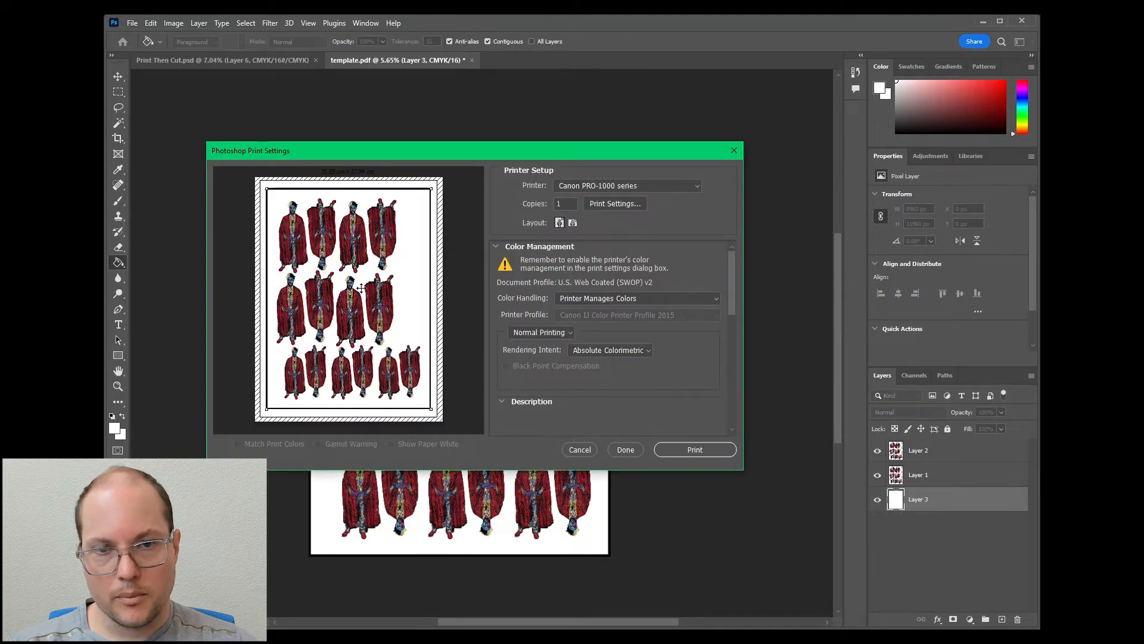
{"action": "left_click", "coordinate": [607, 299]}
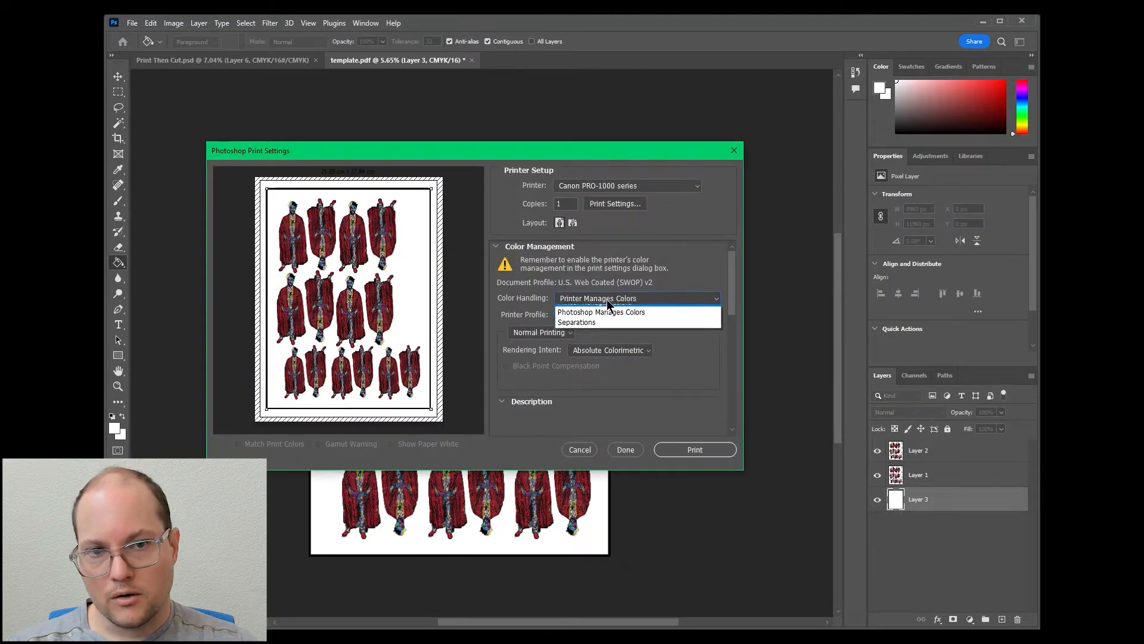
{"action": "left_click", "coordinate": [647, 310]}
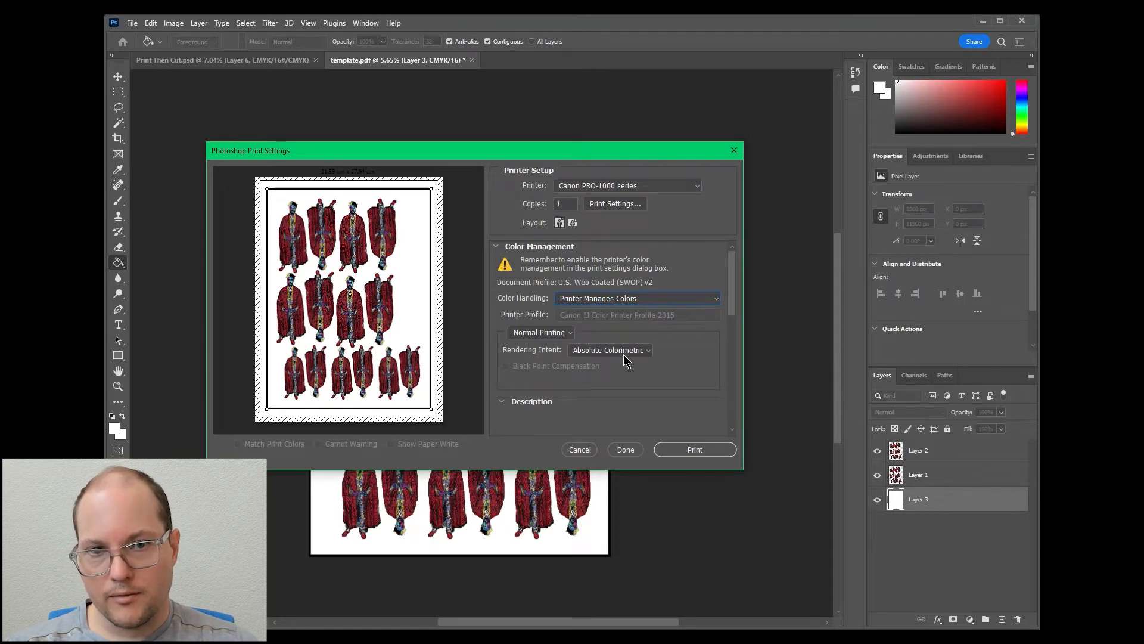
- Apply the Photo Printing preset in the Canon PRO-1000 properties and set the media type to Plain Paper
{"action": "left_click", "coordinate": [630, 207]}
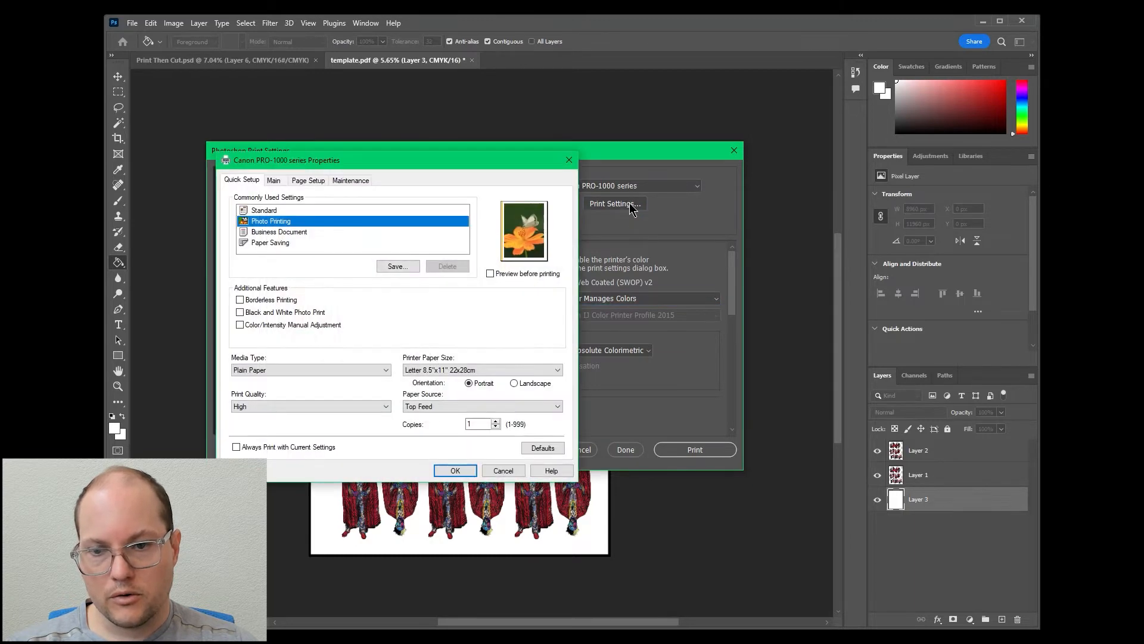
{"action": "left_click", "coordinate": [451, 226]}
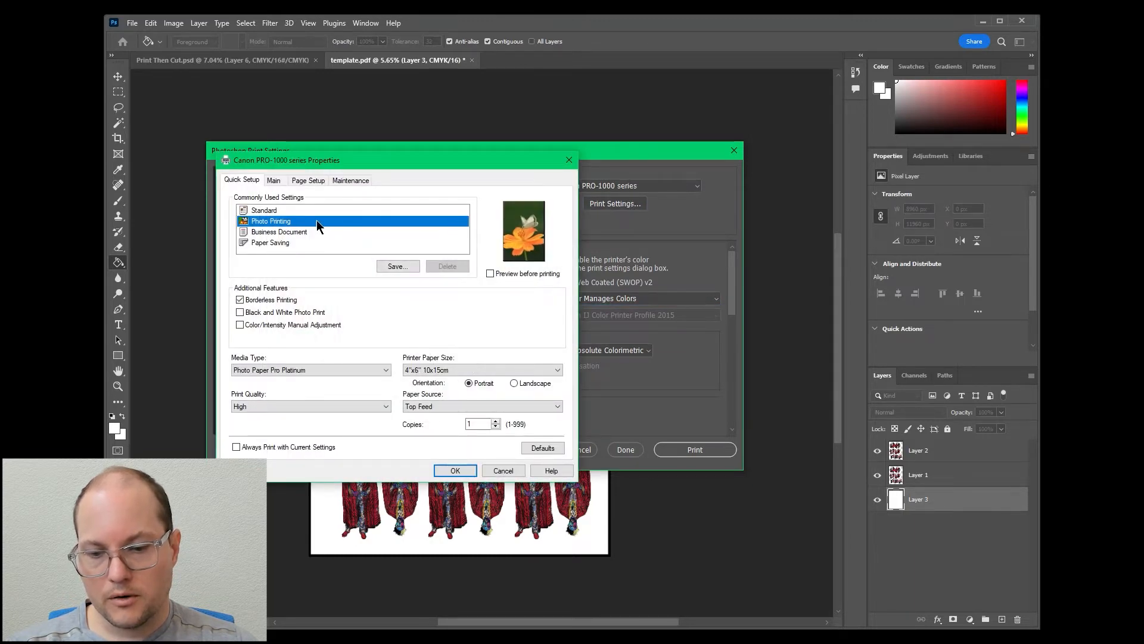
{"action": "left_click", "coordinate": [294, 299]}
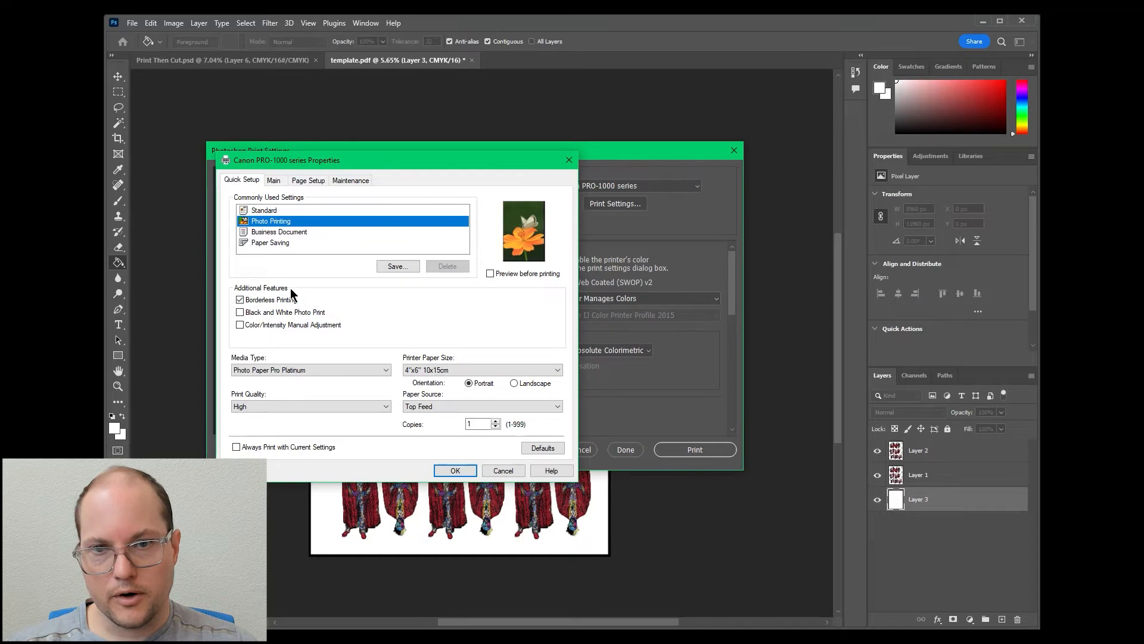
{"action": "left_click", "coordinate": [313, 366]}
{"action": "mouse_move", "coordinate": [313, 384]}
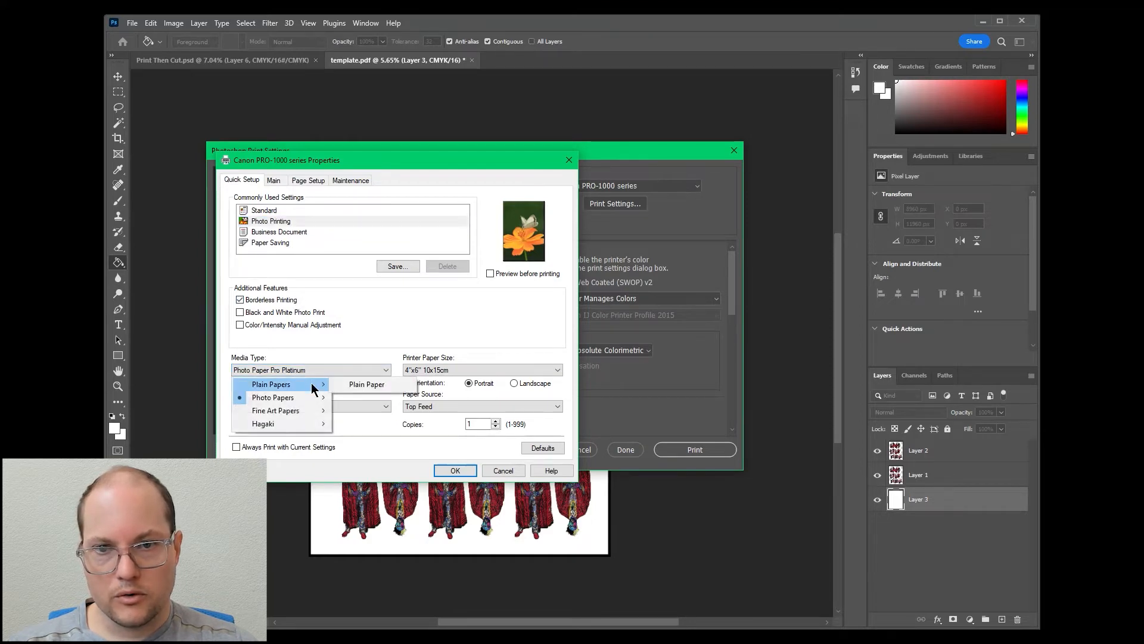
{"action": "left_click", "coordinate": [353, 385]}
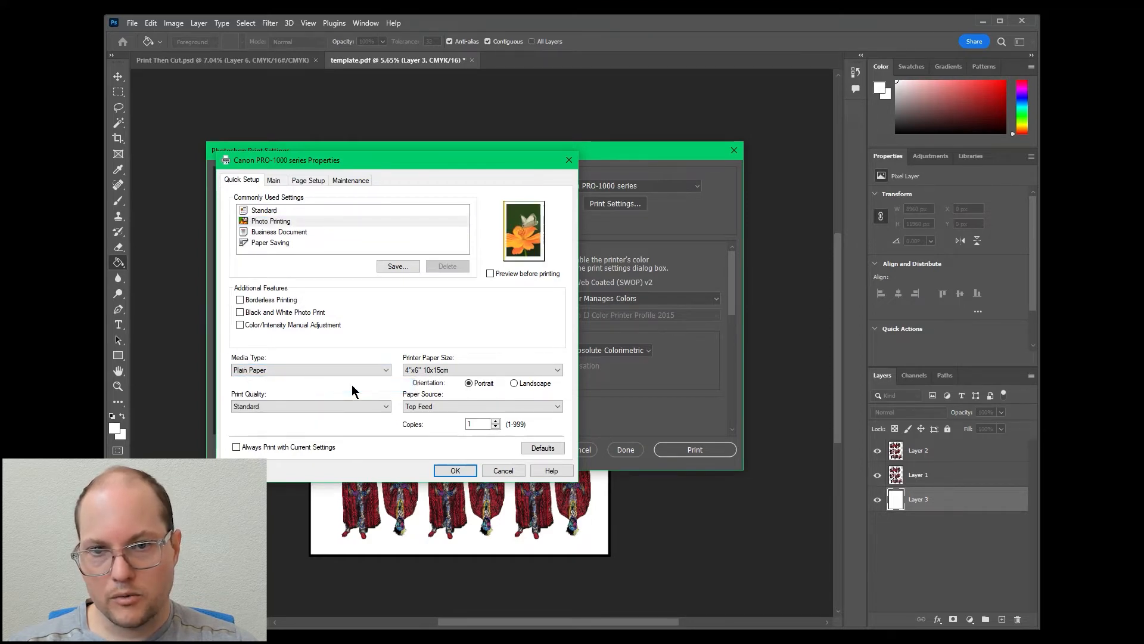
- Set the printer paper size to Letter 8.5"x11" and the print quality to High
{"action": "left_click", "coordinate": [425, 370]}
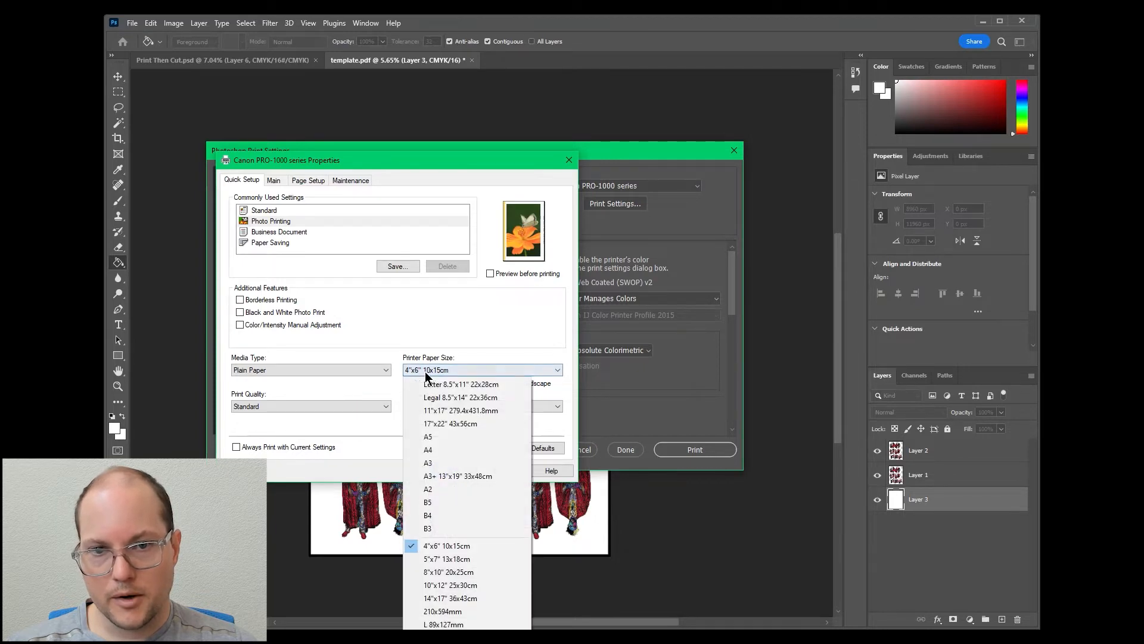
{"action": "left_click", "coordinate": [466, 384]}
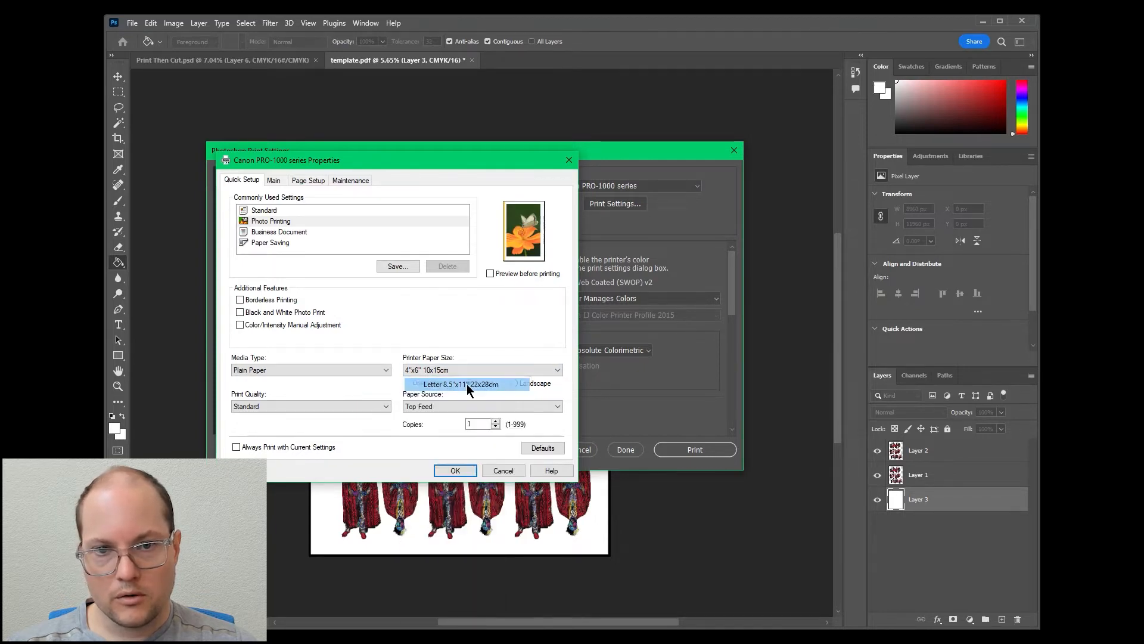
{"action": "left_click", "coordinate": [356, 406]}
{"action": "left_click", "coordinate": [358, 414]}
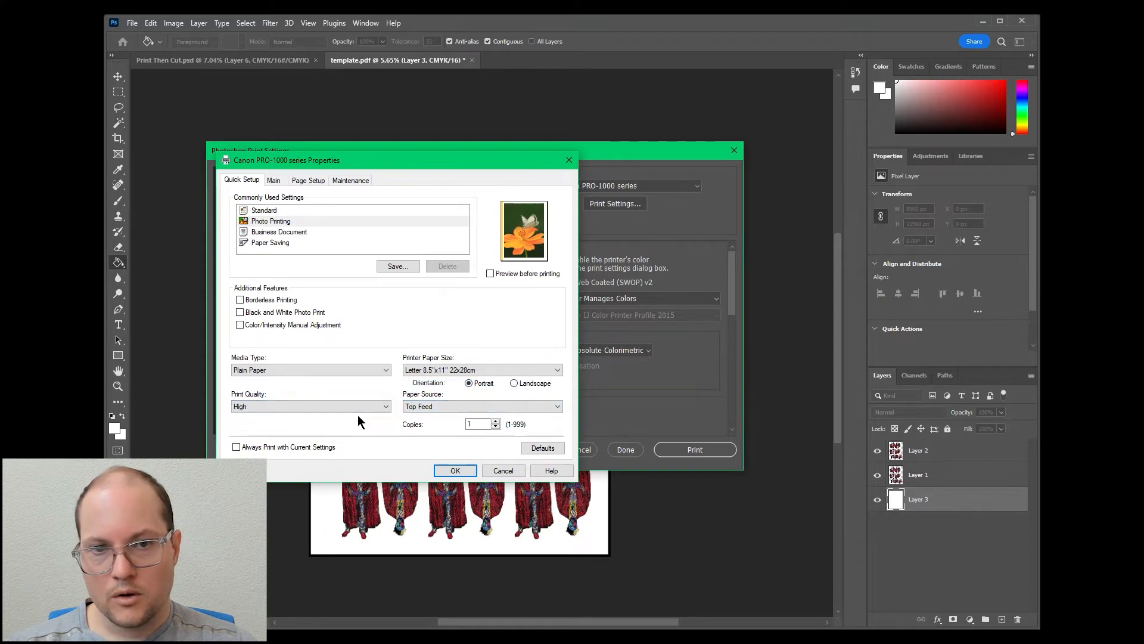
- Set Prevention of Print Data Loss to Off in the printer's page setup options, accept the properties, and print the sheet
{"action": "left_click", "coordinate": [279, 177]}
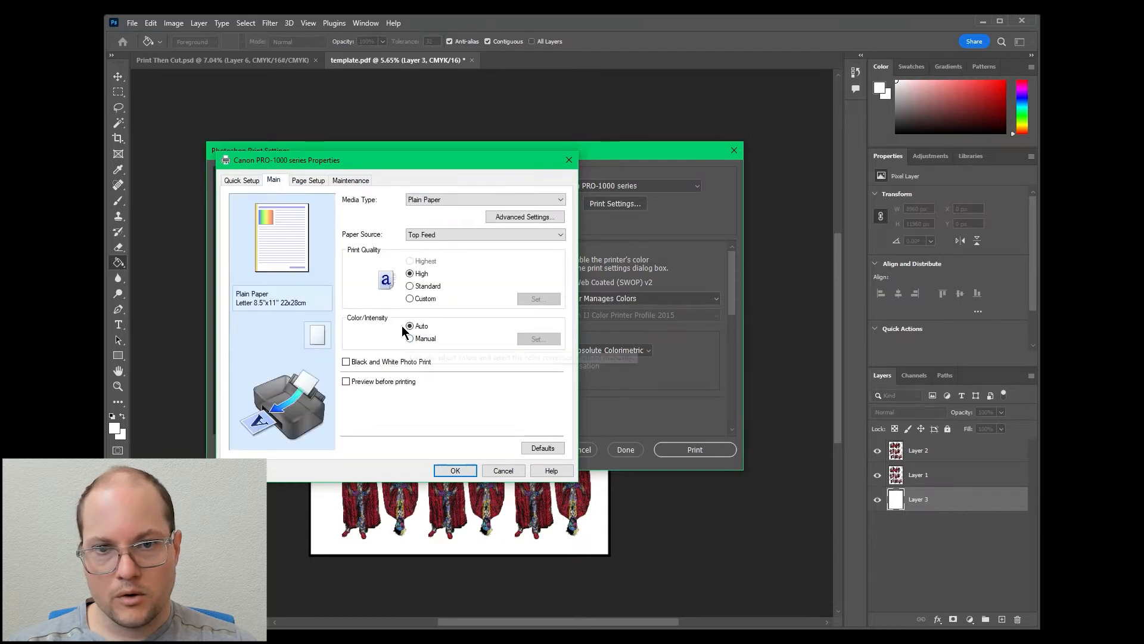
{"action": "left_click", "coordinate": [302, 181]}
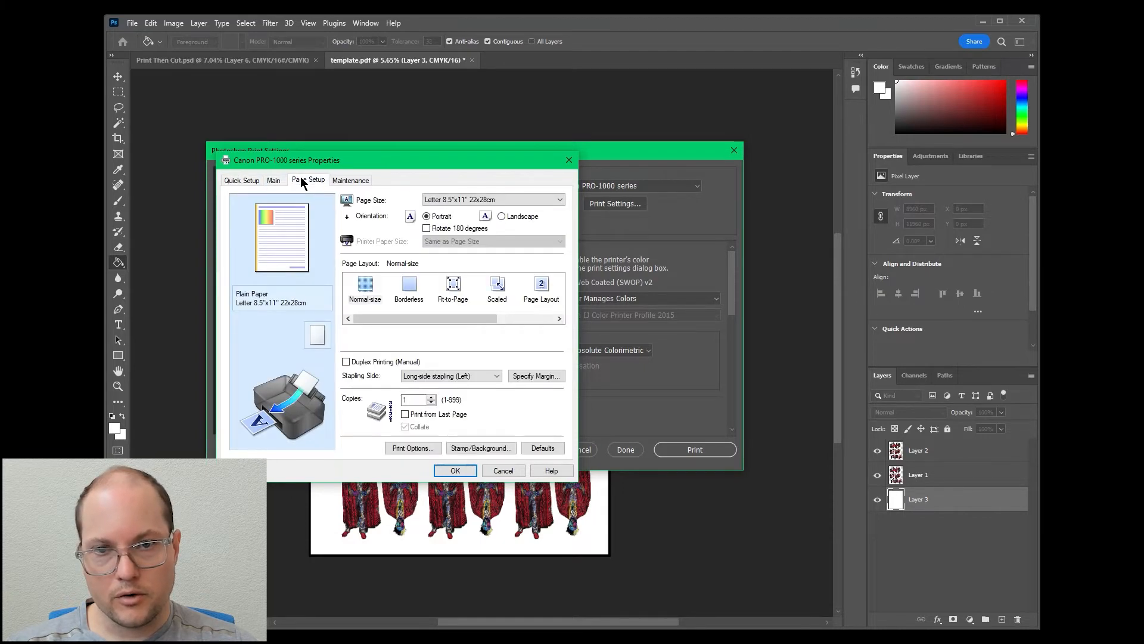
{"action": "left_click", "coordinate": [413, 448]}
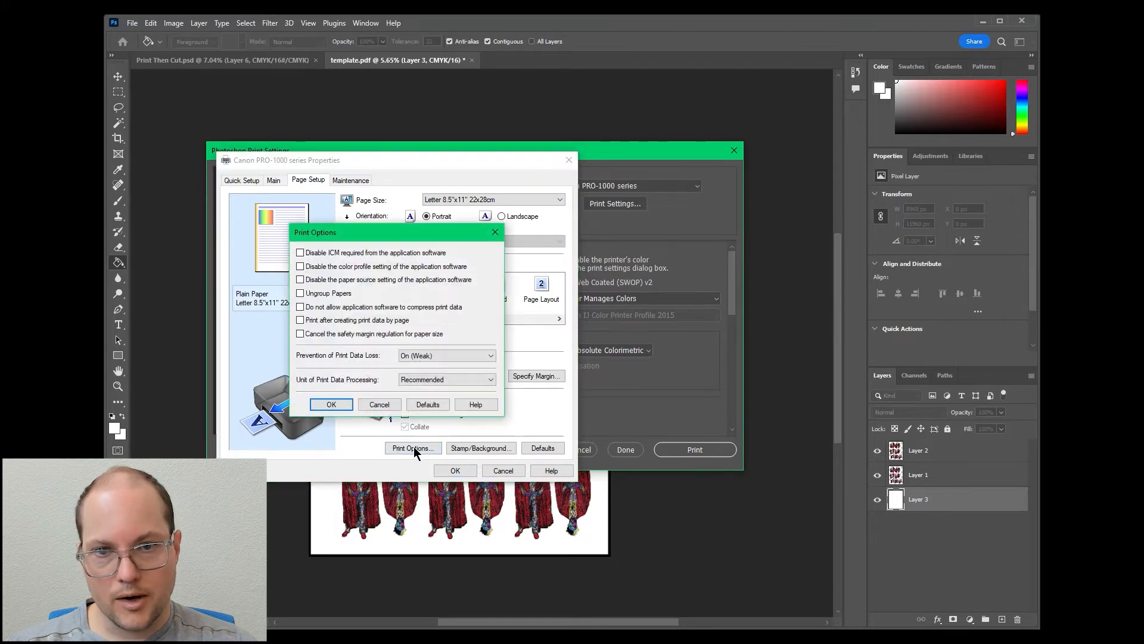
{"action": "left_click", "coordinate": [433, 356]}
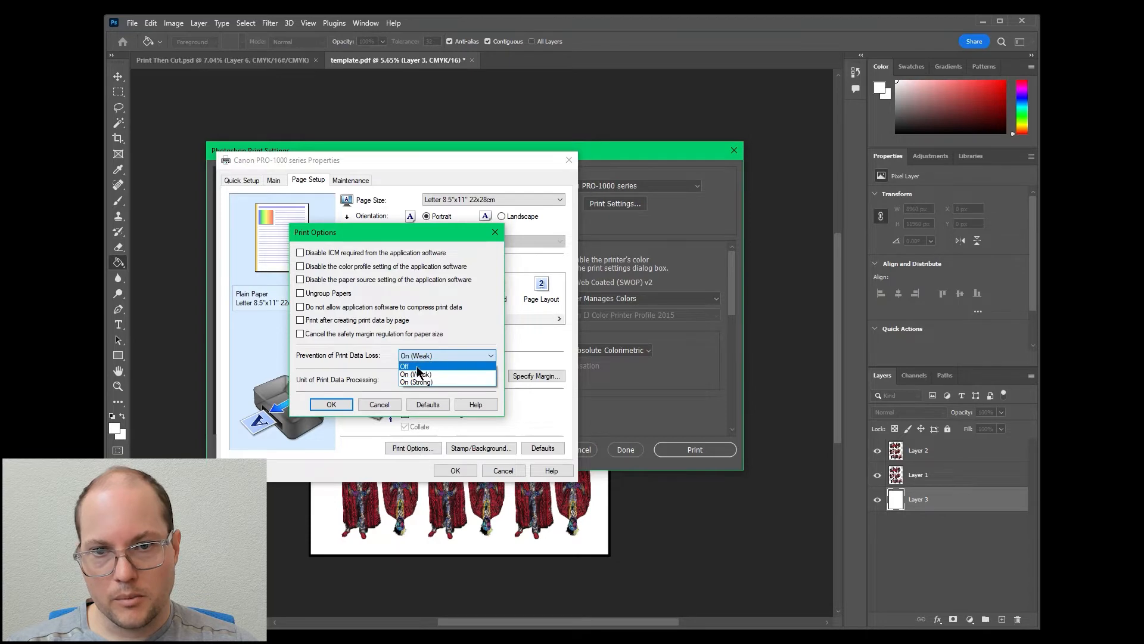
{"action": "left_click", "coordinate": [434, 366]}
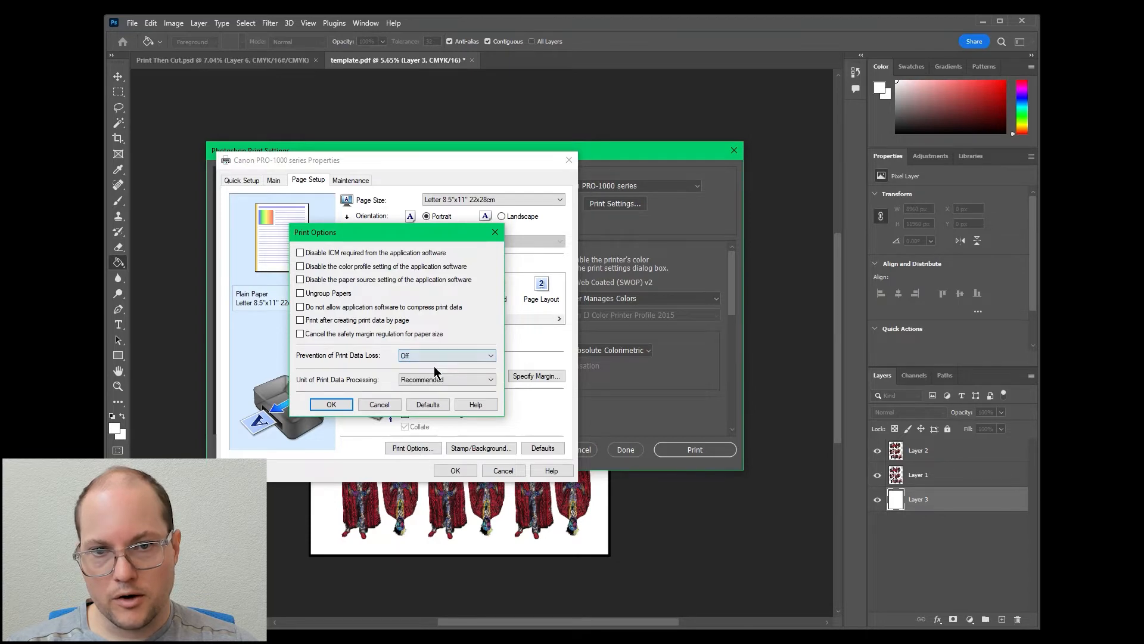
{"action": "left_click", "coordinate": [332, 404]}
{"action": "left_click", "coordinate": [455, 470]}
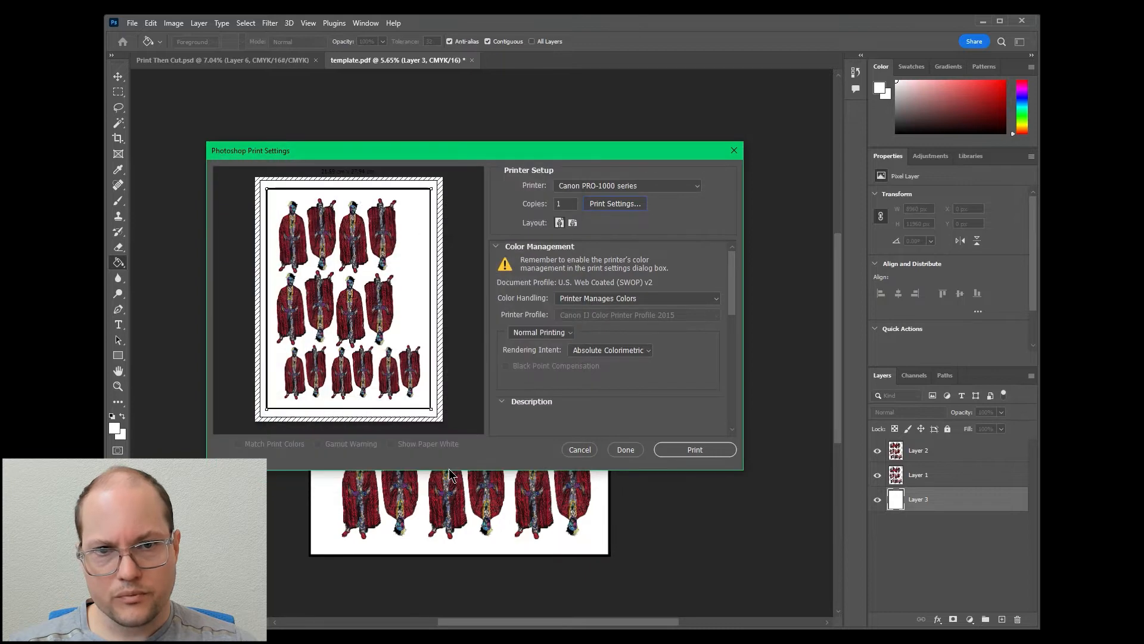
{"action": "left_click", "coordinate": [693, 450]}
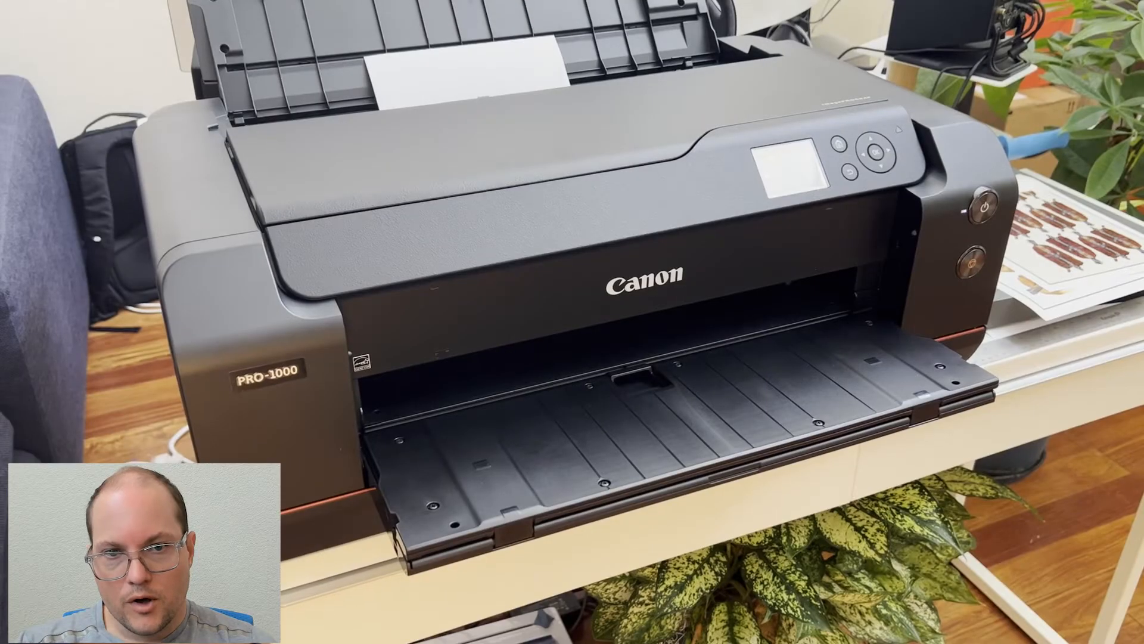